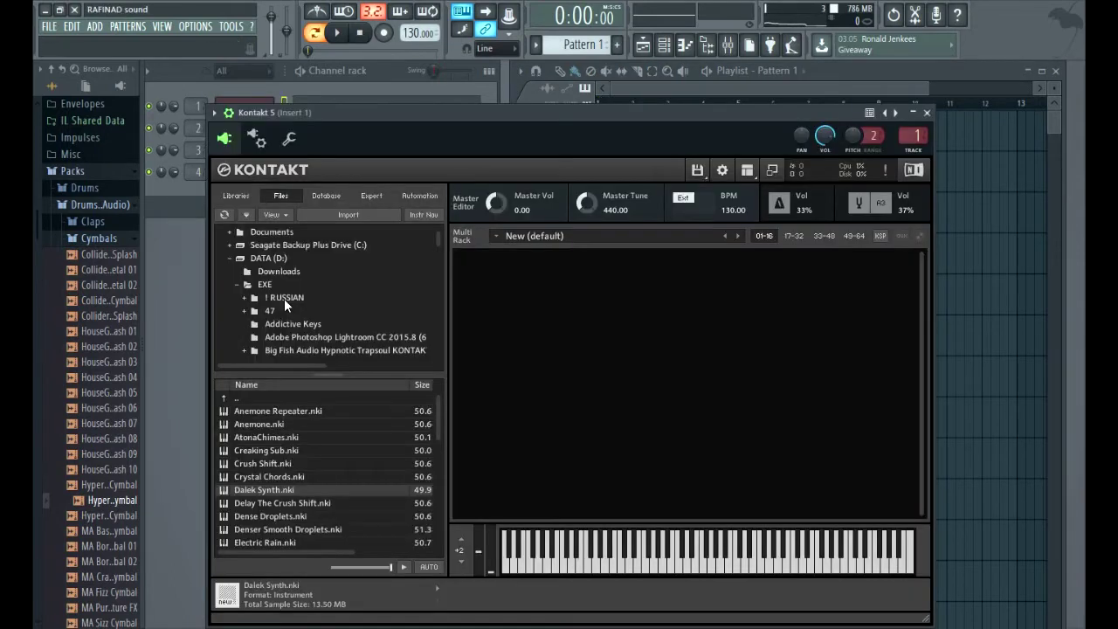
Step: Open the Cinematique Instruments - Balalaika folder inside ! RUSSIAN and load Balalaika.nki into the rack
left_click(284, 299)
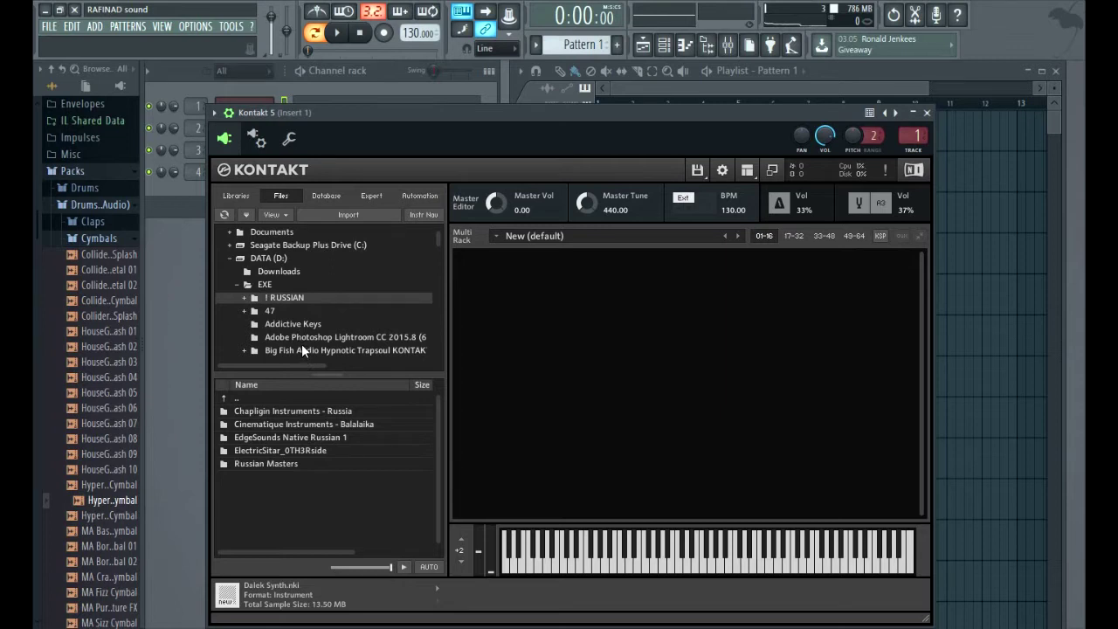
left_click(315, 427)
double_click(315, 426)
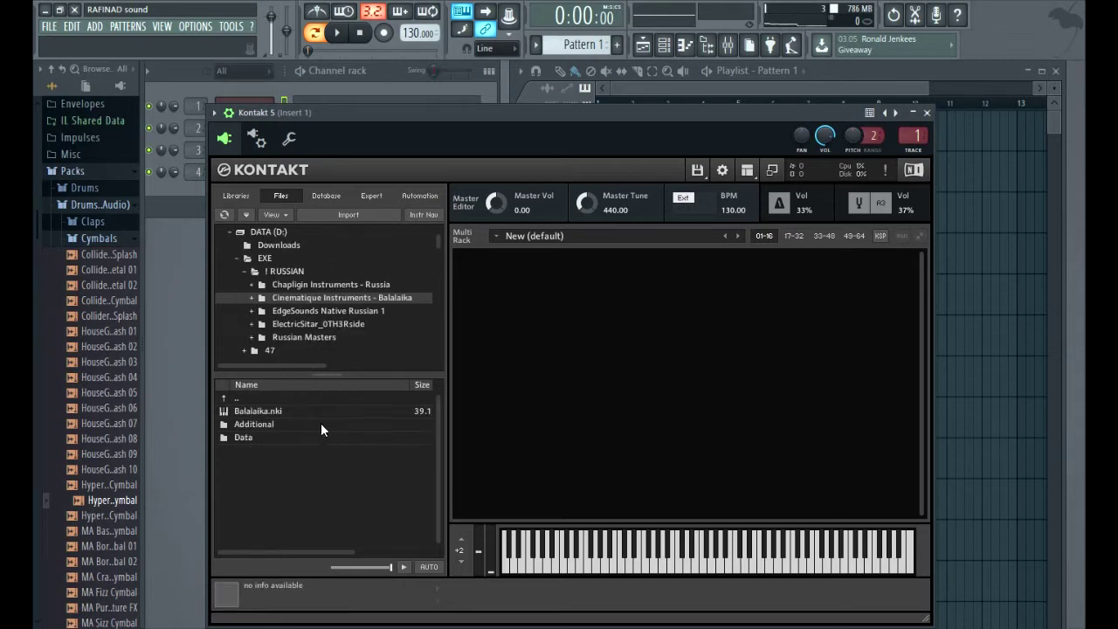
left_click_drag(270, 411, 680, 392)
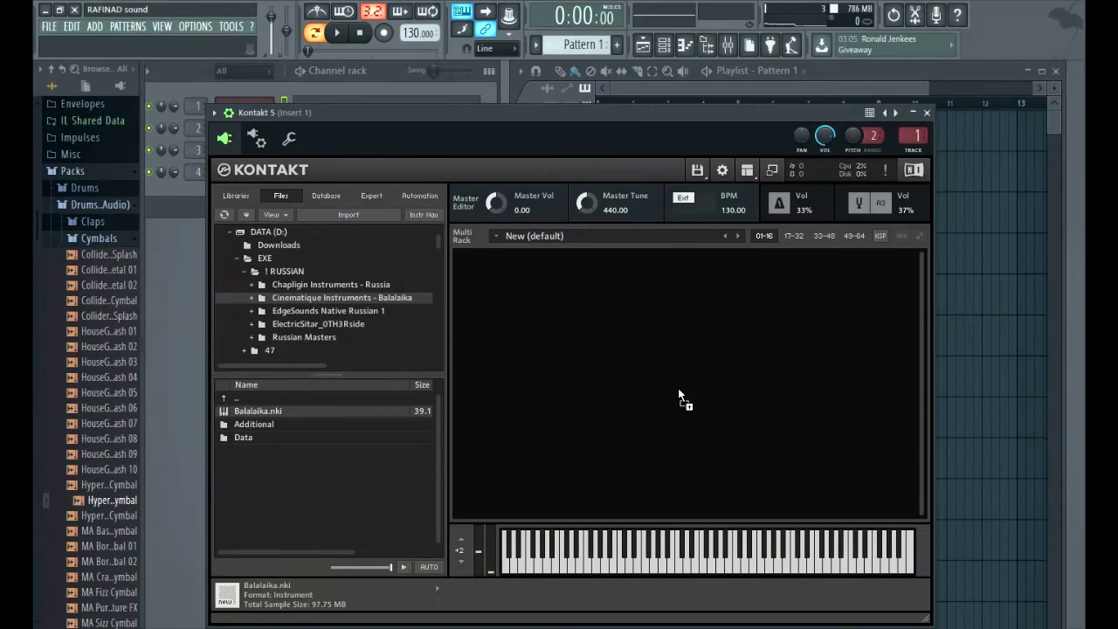
left_click_drag(678, 388, 678, 388)
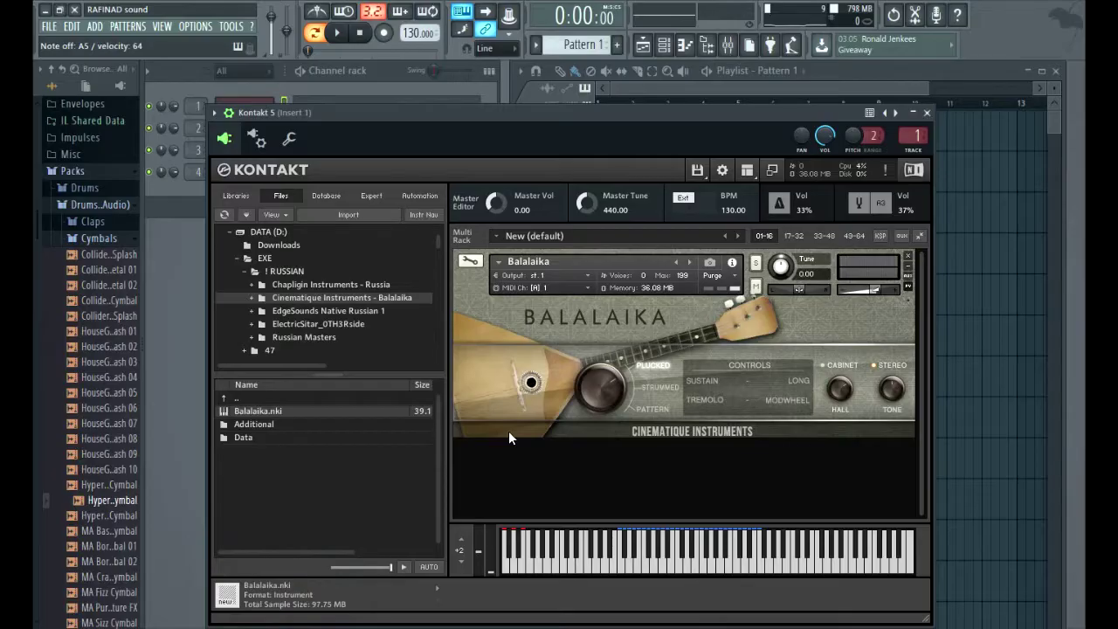
Step: Switch the Balalaika articulation to Strummed and on to Pattern, and play a few notes to hear it
left_click(635, 390)
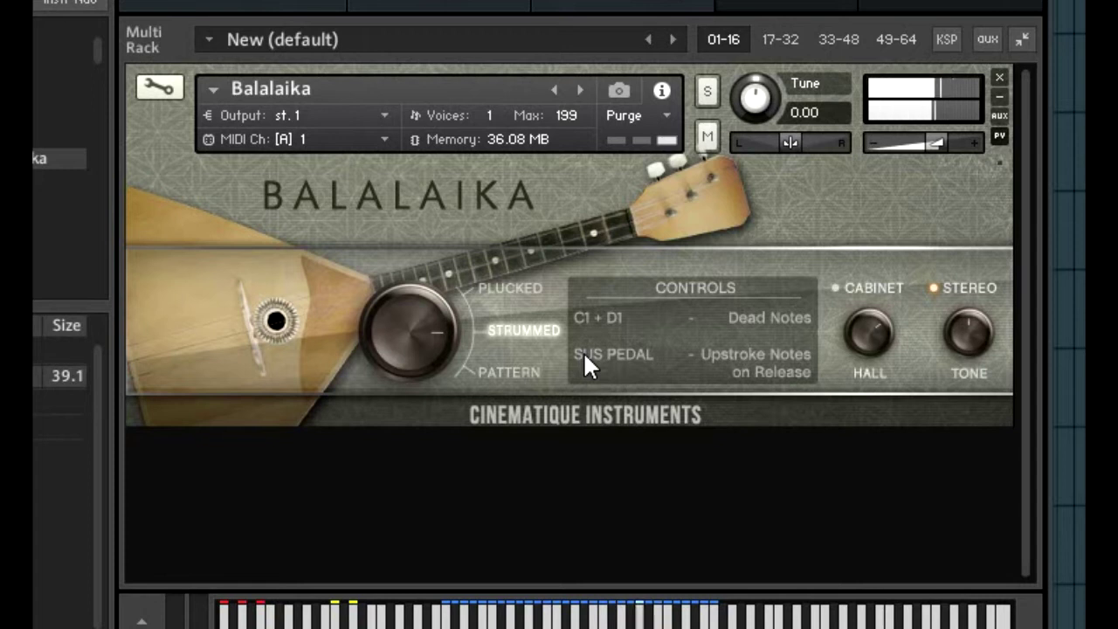
left_click(506, 372)
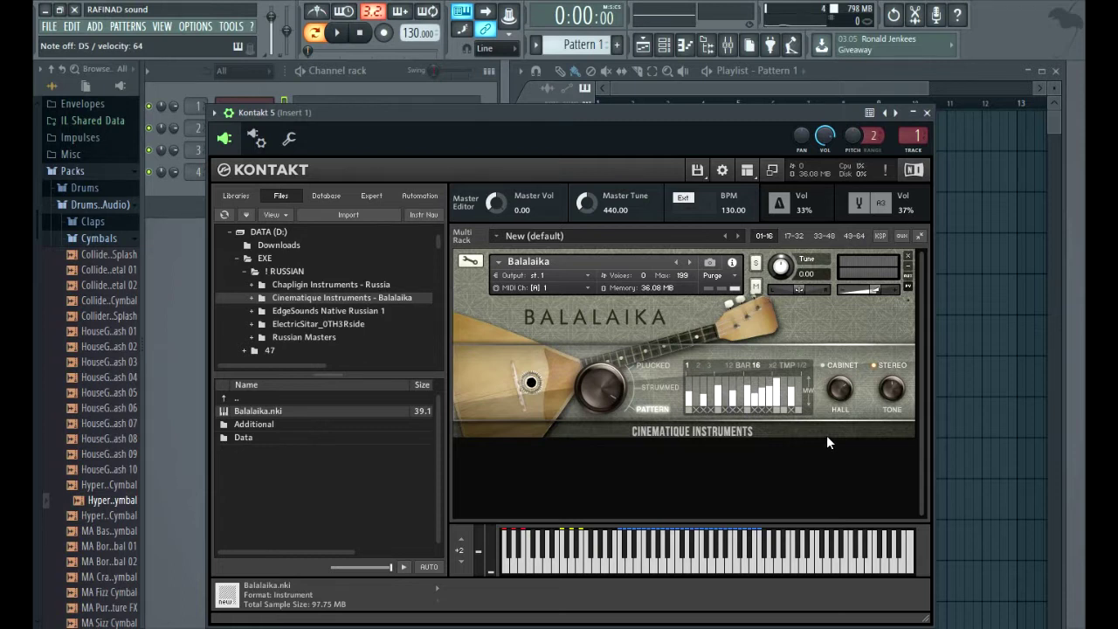
key("t")
key("i")
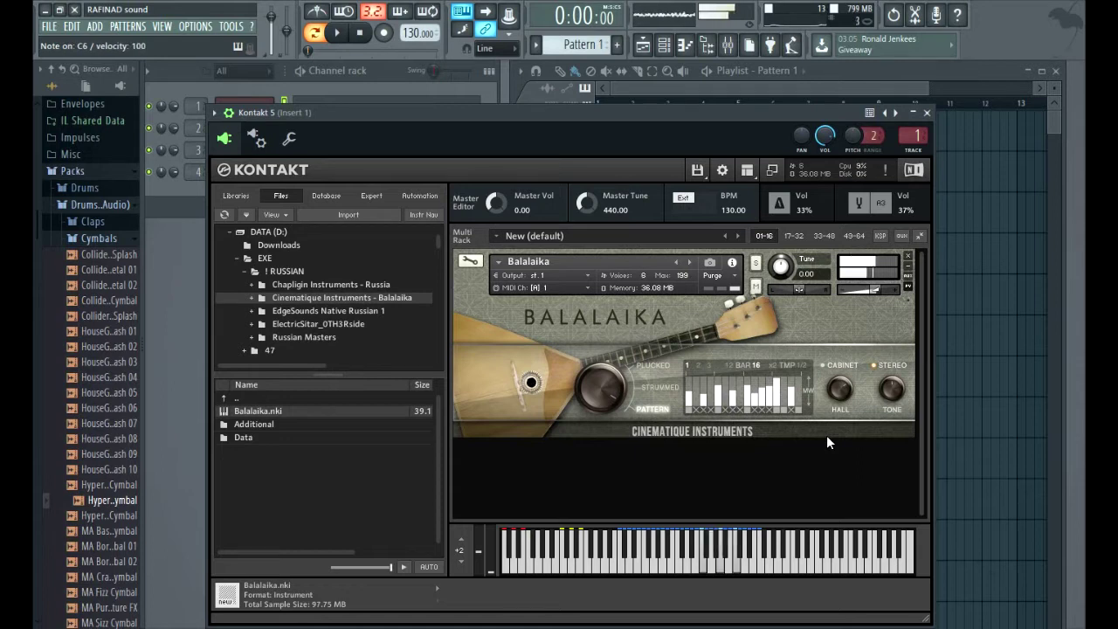
key("7")
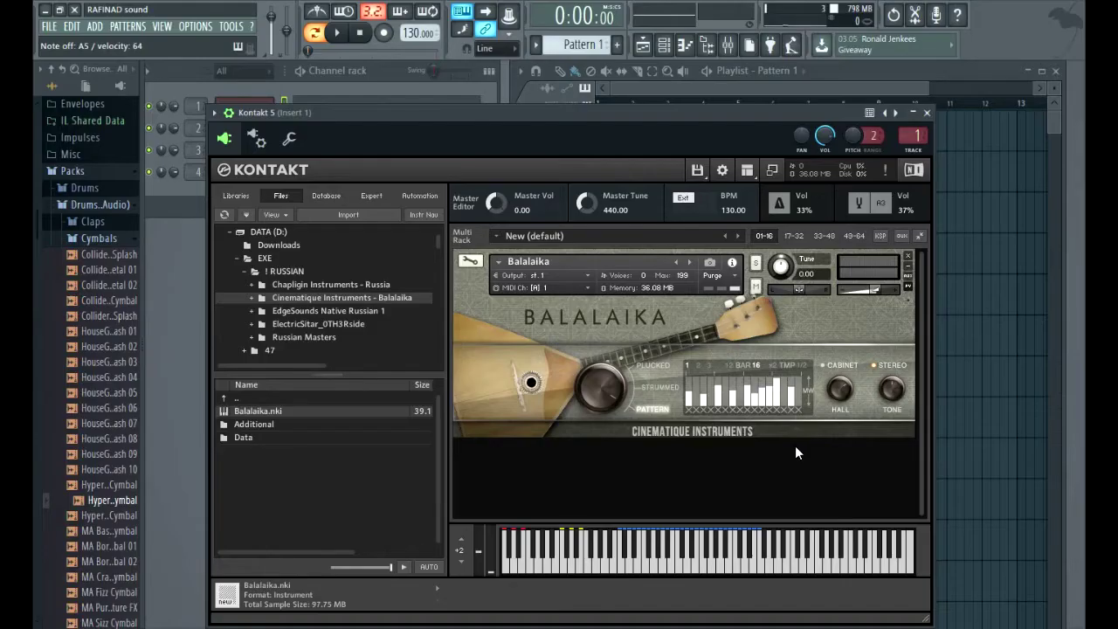
key("v")
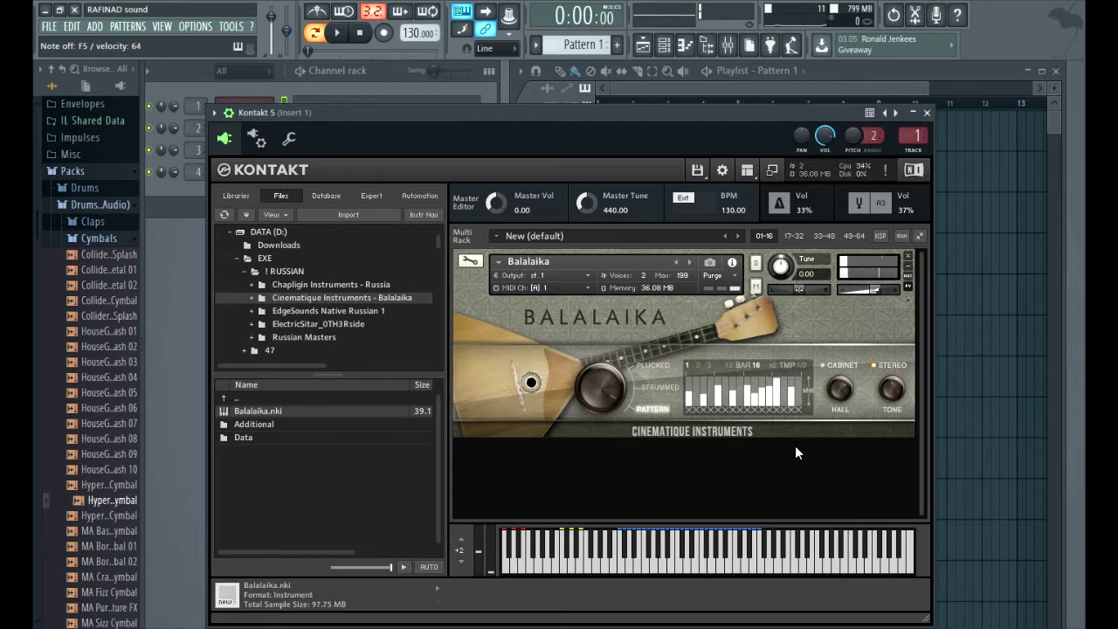
Step: Toggle the markers beneath steps 1, 3, 5, 6, 8, 2 and 4 of the Balalaika's strumming pattern
left_click(688, 410)
left_click(704, 410)
left_click(717, 411)
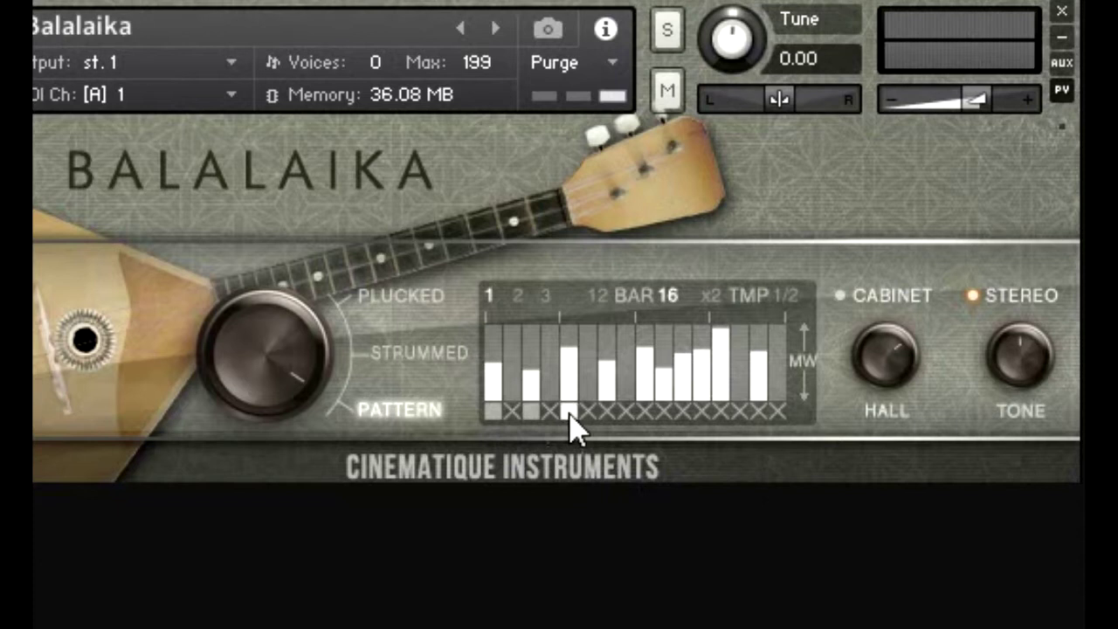
left_click(588, 410)
left_click(626, 411)
left_click(513, 411)
left_click(550, 410)
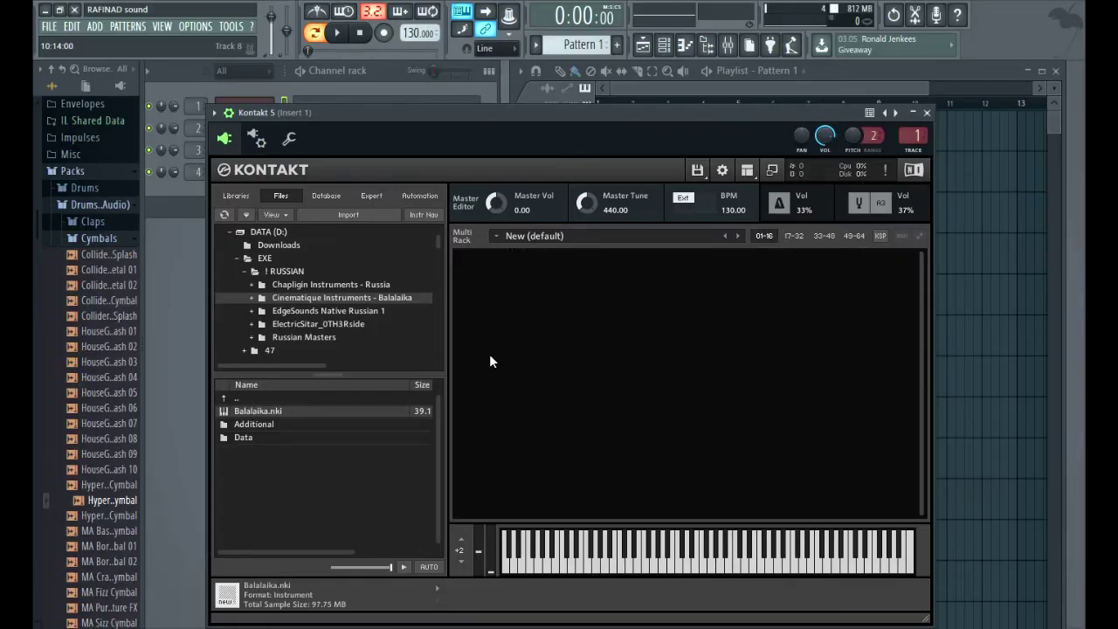
Step: Load balalajka_alt_solo_piz.nki from the balalajka folder under Chapligin Instruments - Russia, Instruments
left_click(322, 282)
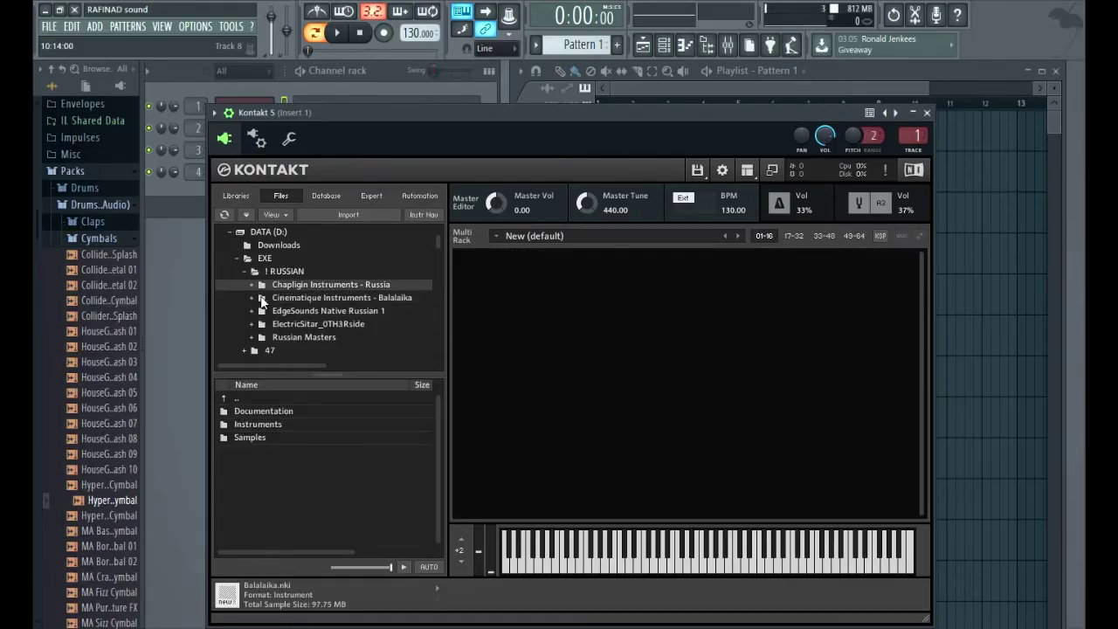
double_click(281, 424)
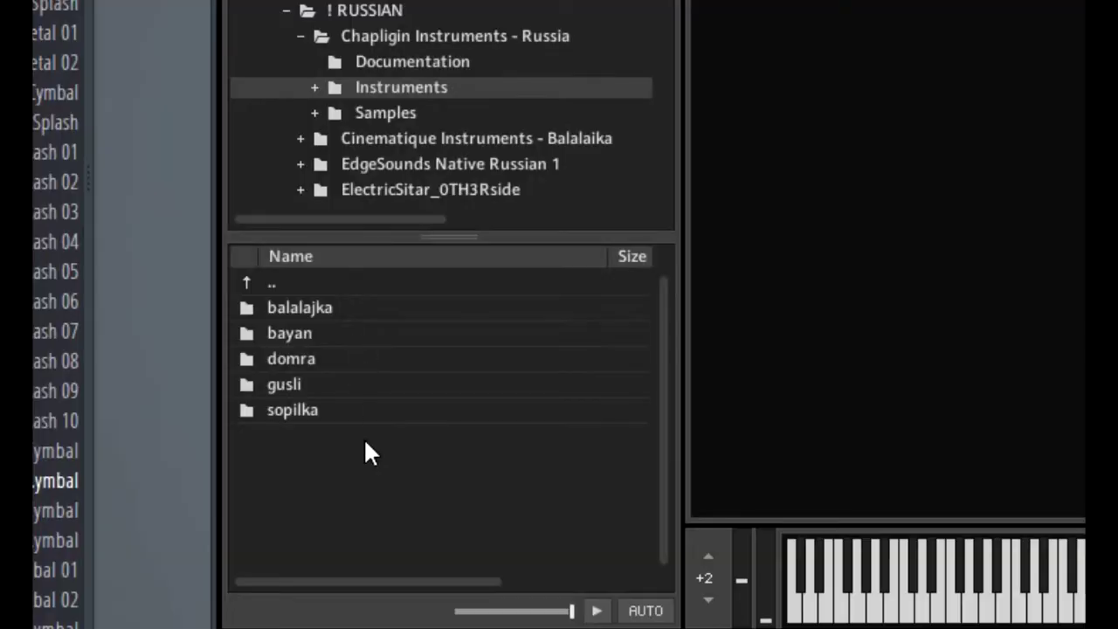
double_click(344, 311)
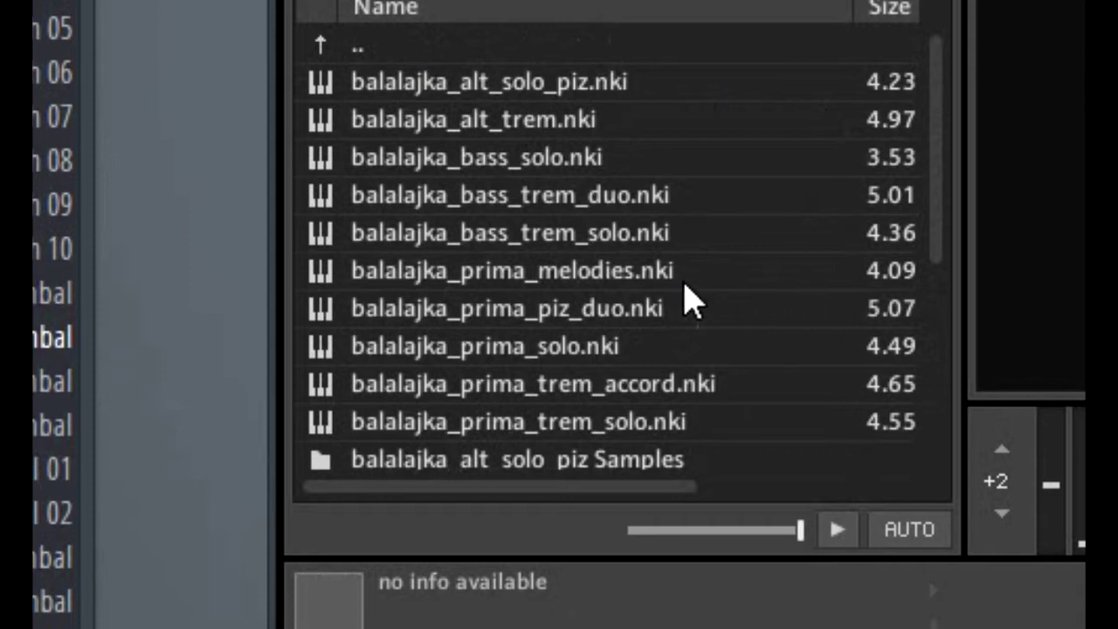
double_click(434, 83)
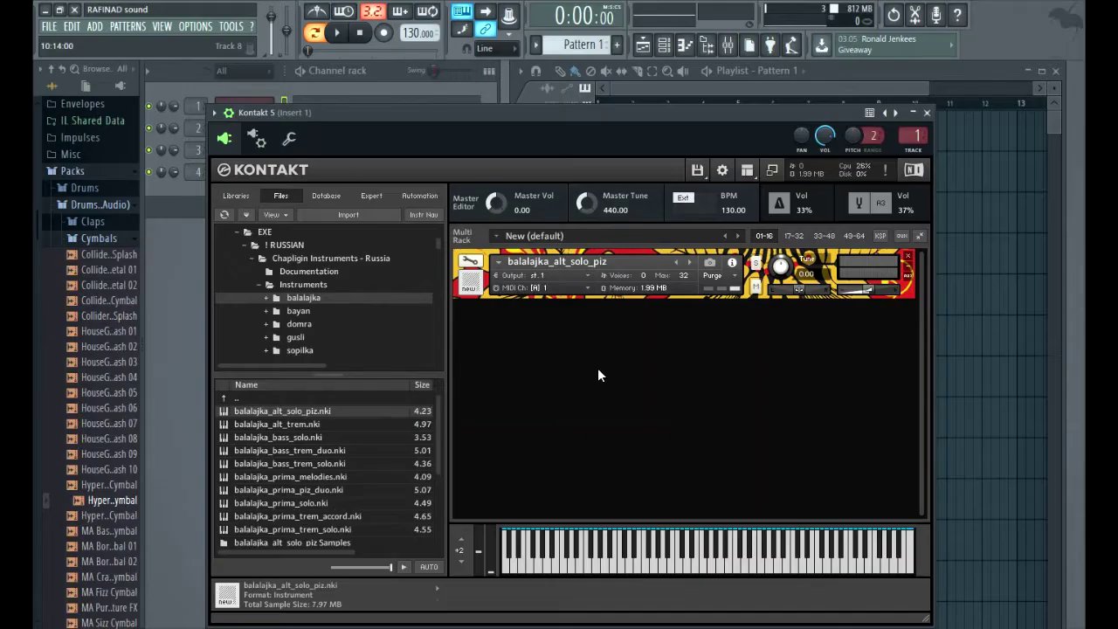
Step: Play several short note phrases on the balalajka_alt_solo_piz patch to audition its sound
key("n")
key("n")
key("q")
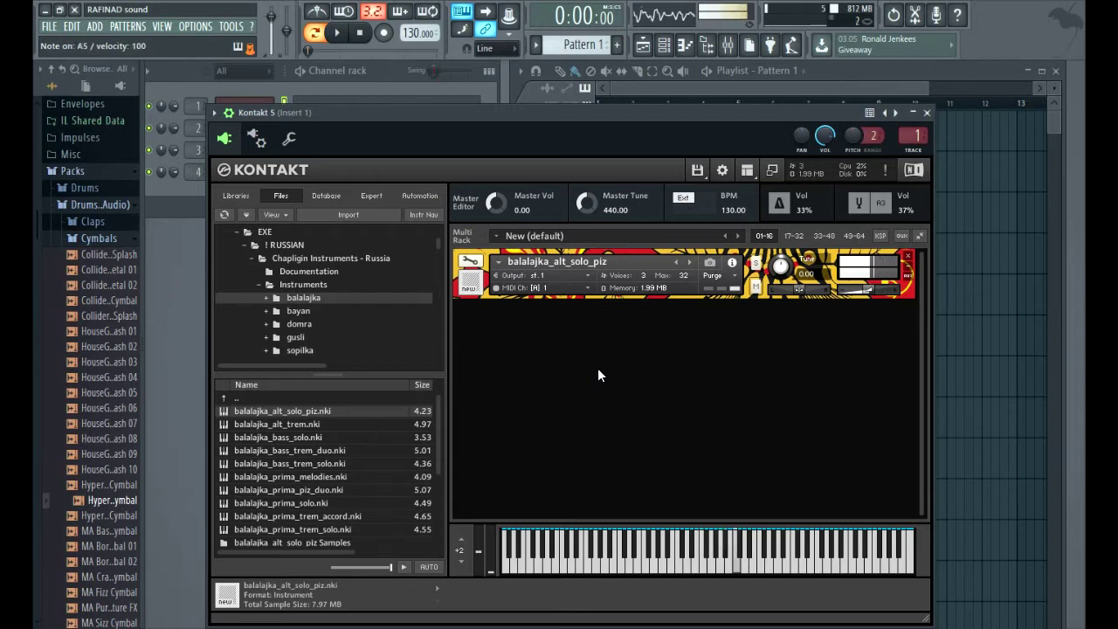
key("c")
key("b")
key("q")
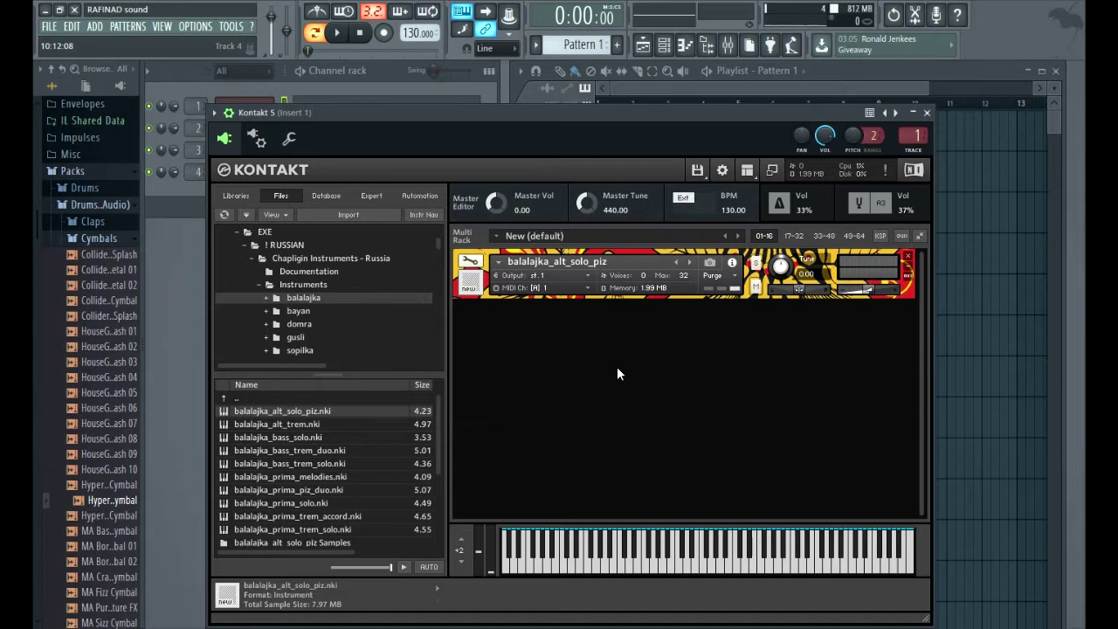
key("c")
key("v")
key("b")
key("v")
key("c")
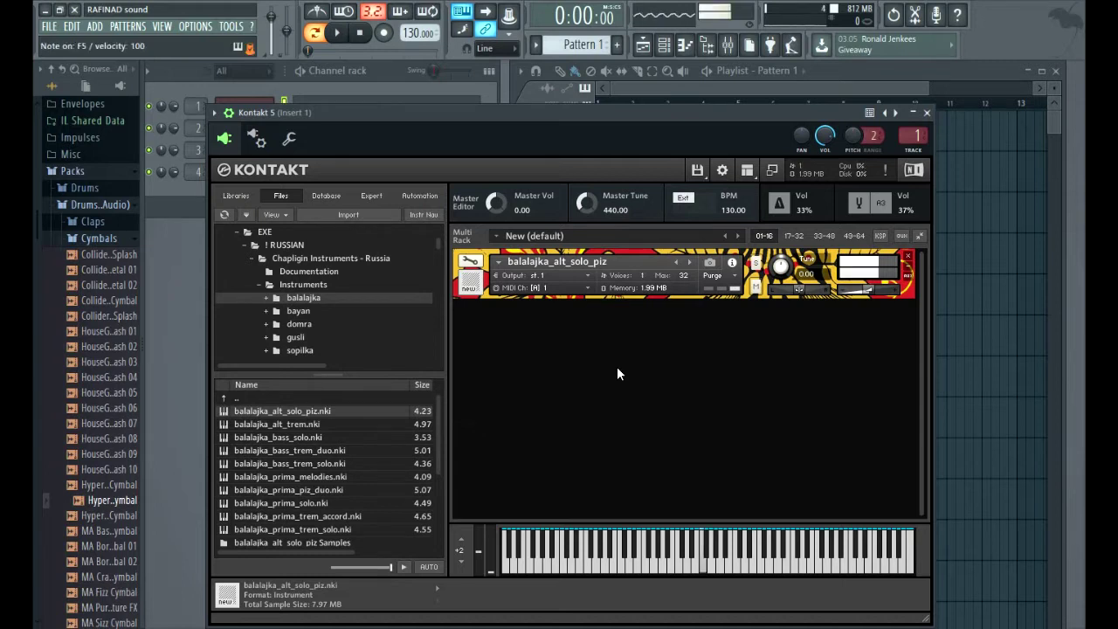
key("c")
key("v")
key("b")
key("q")
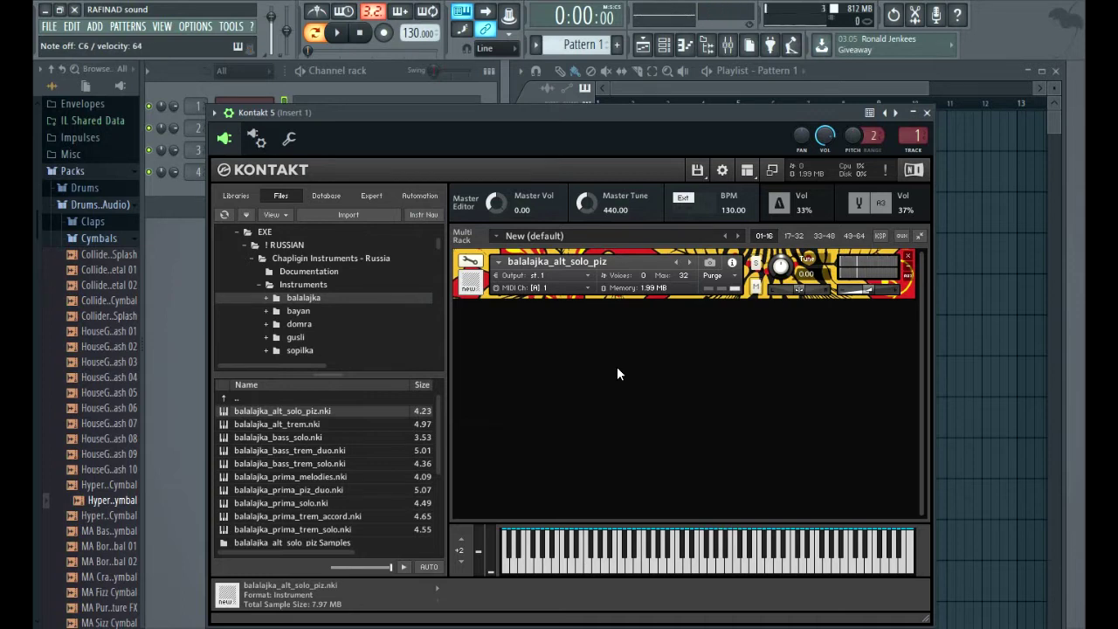
Step: Load balalajka_alt_trem.nki and audition it from the lower-middle to the highest notes of the keyboard
double_click(262, 425)
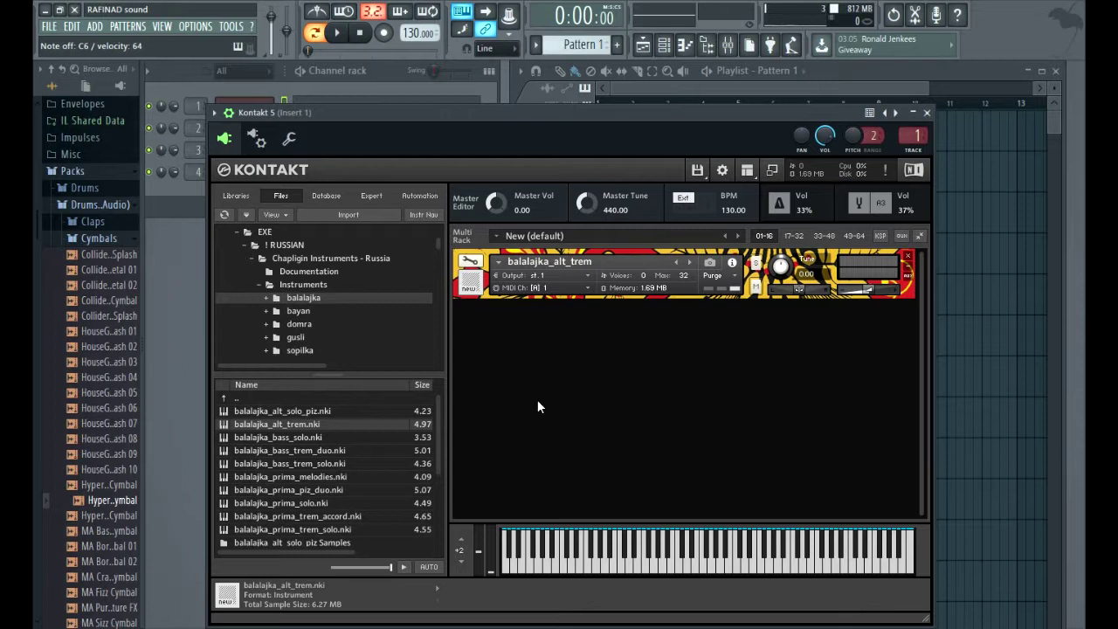
key("n")
left_click_drag(625, 570, 903, 566)
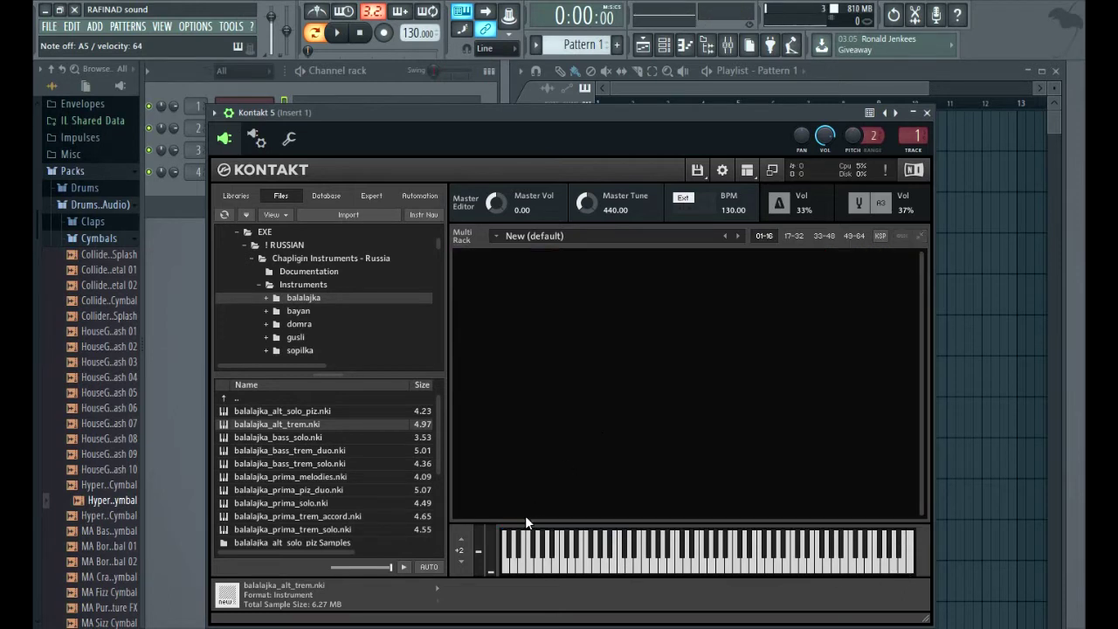
Step: Load balalajka_bass_solo.nki into the empty rack and play several low notes to audition it
left_click_drag(297, 438, 711, 394)
left_click(579, 561)
left_click(629, 561)
left_click(606, 564)
left_click(654, 570)
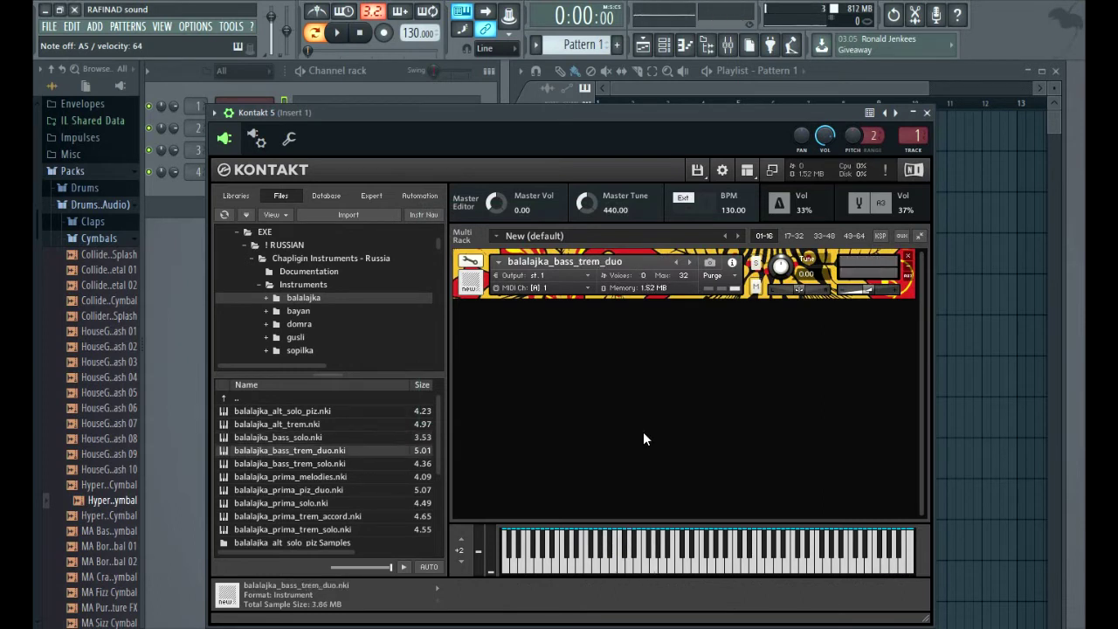
Step: Audition the balalajka_bass_trem_duo patch with a few mid-range notes and remove it from the rack
left_click(673, 568)
left_click(698, 569)
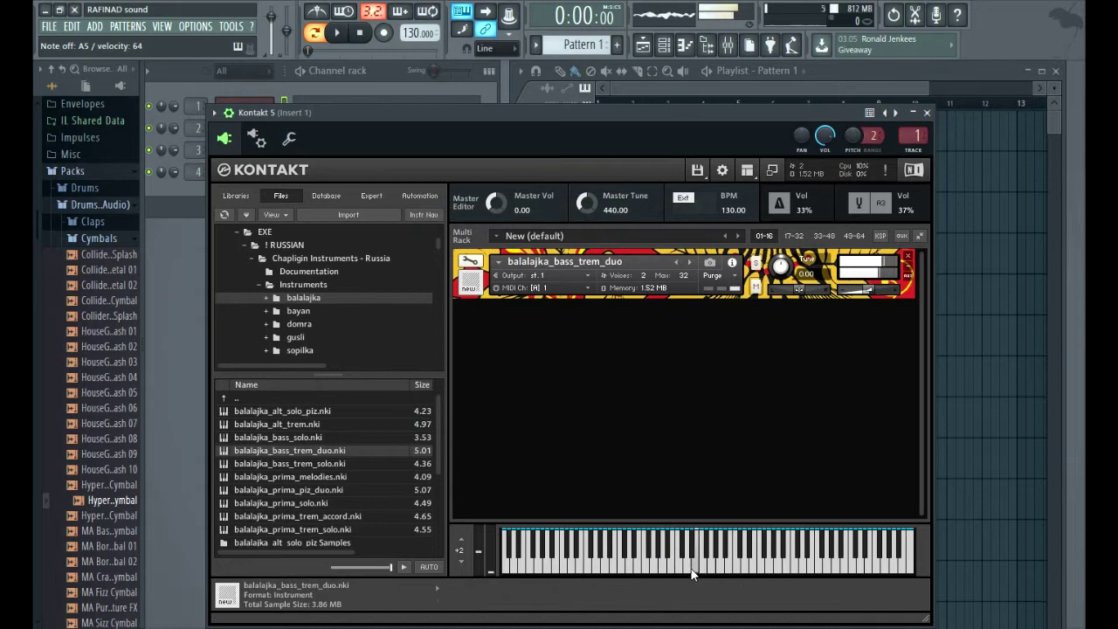
left_click(635, 569)
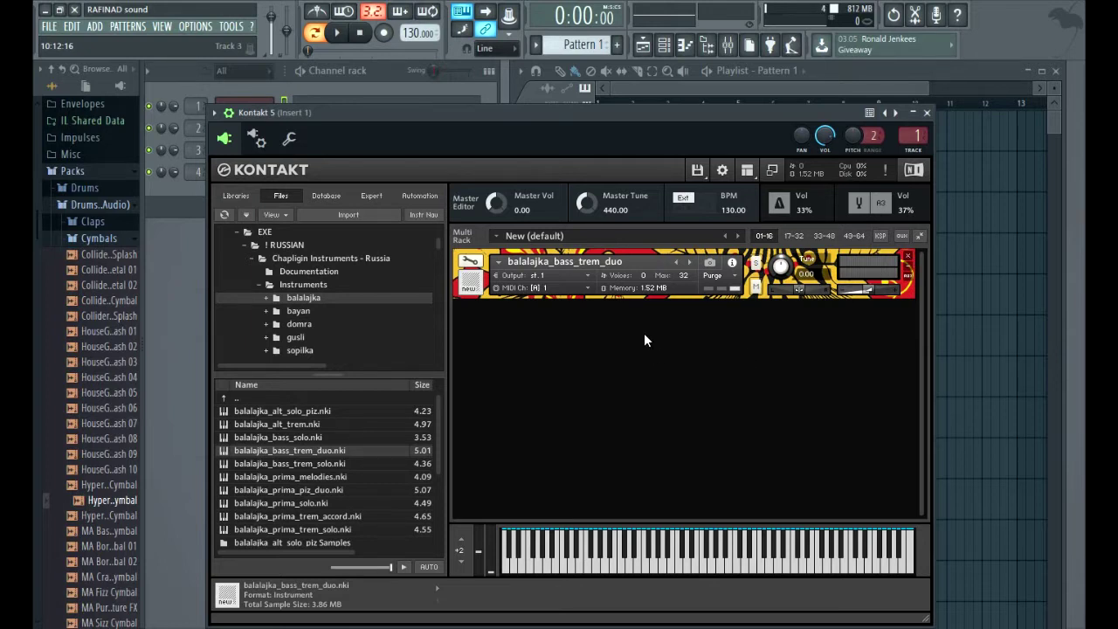
left_click(909, 256)
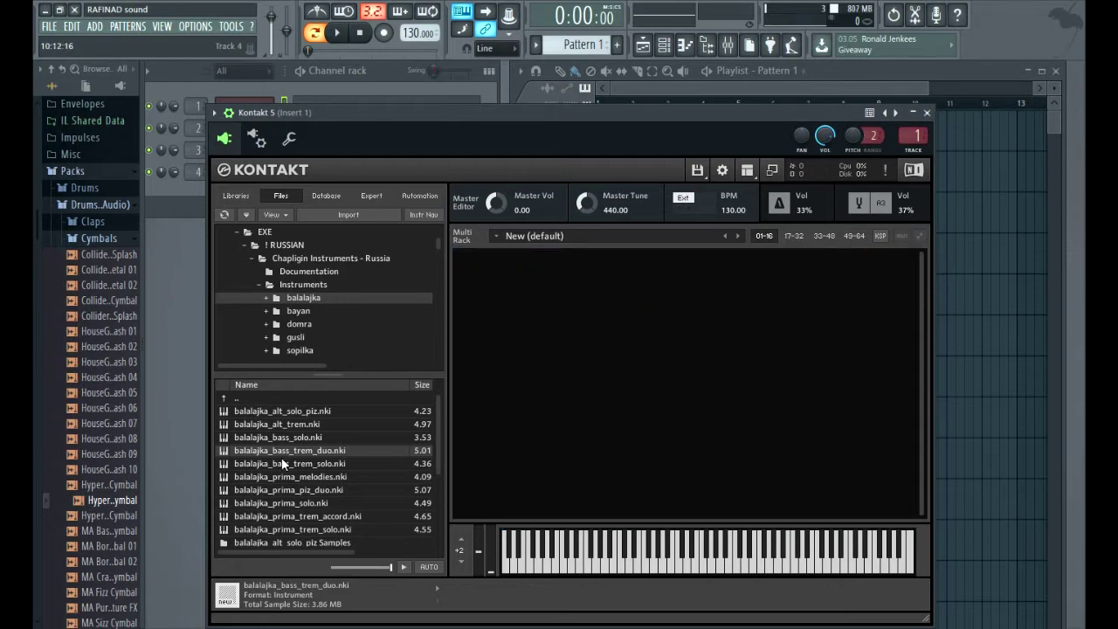
Step: Load another balalajka patch from further down the file list and clear it from the rack
scroll(281, 456, "down", 1)
left_click_drag(290, 488, 681, 401)
left_click(909, 256)
Step: Load bayan_bass.nki from the bayan folder and play a low and a mid-range note to audition it
scroll(336, 469, "up", 1)
double_click(273, 396)
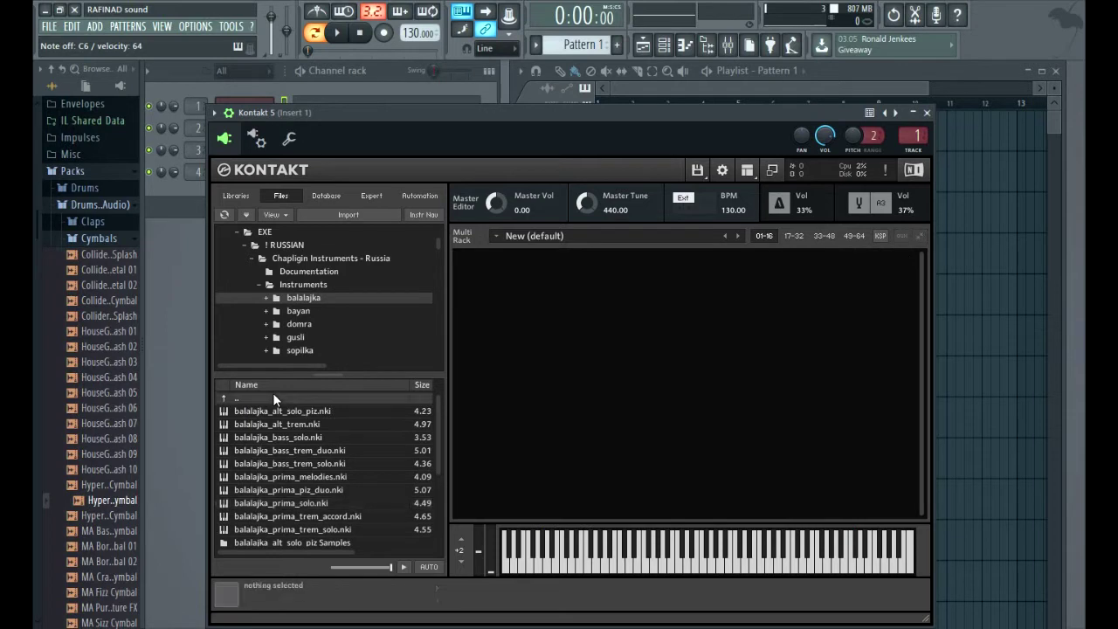
double_click(268, 425)
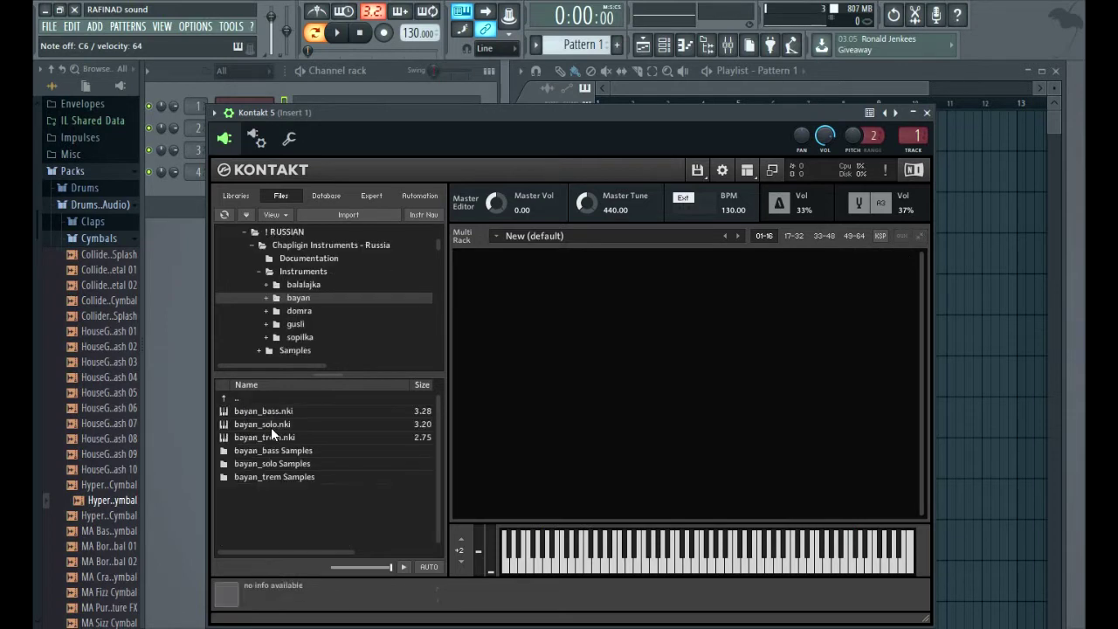
left_click_drag(267, 410, 719, 348)
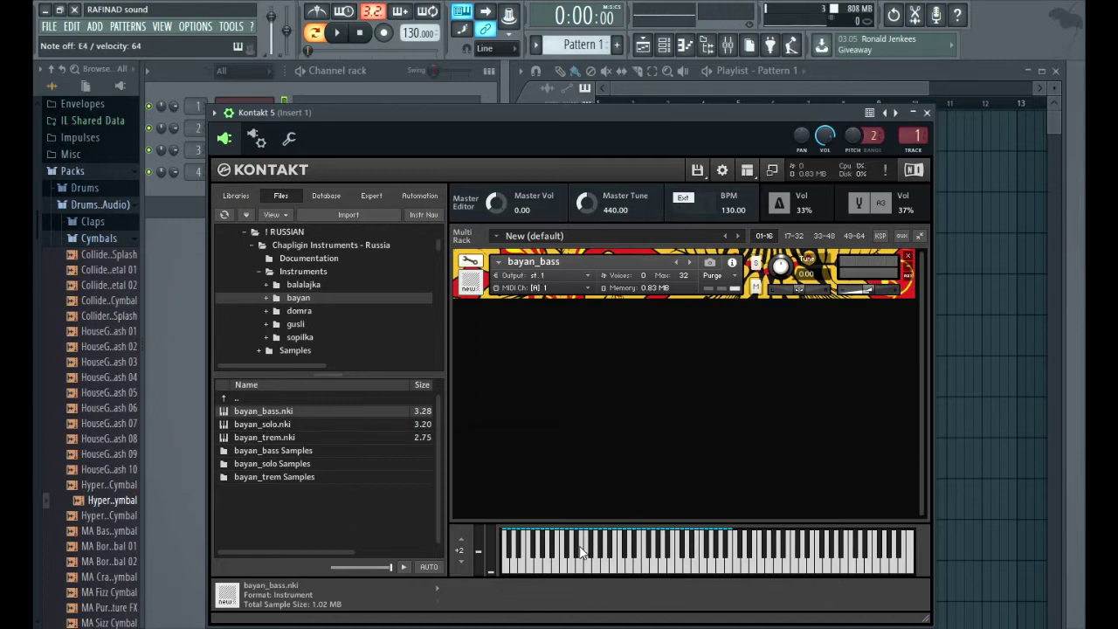
left_click(549, 568)
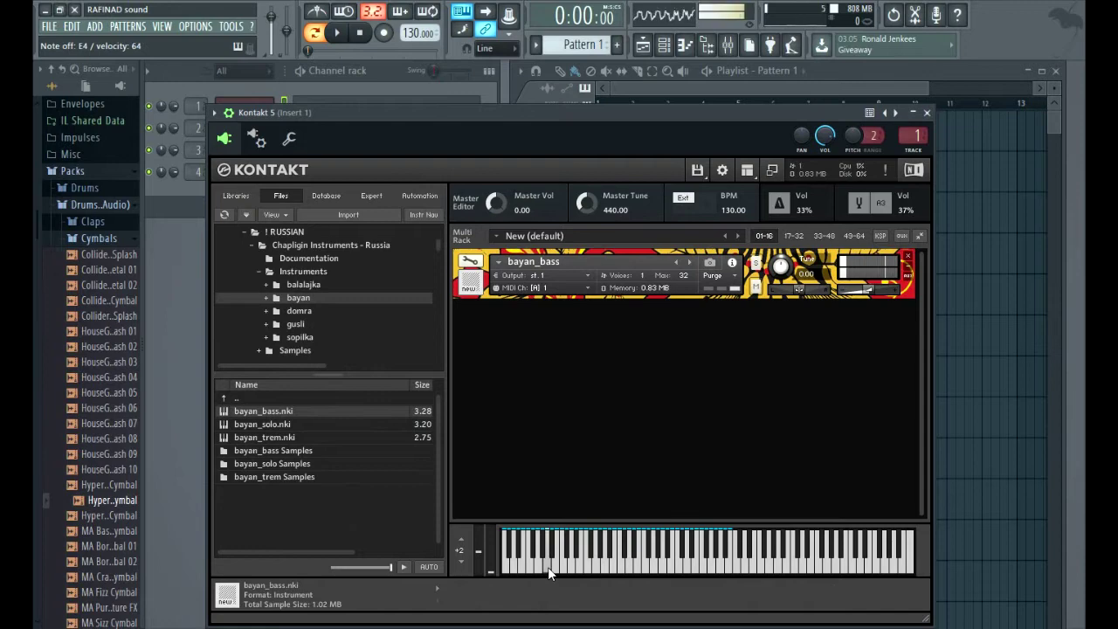
left_click(644, 569)
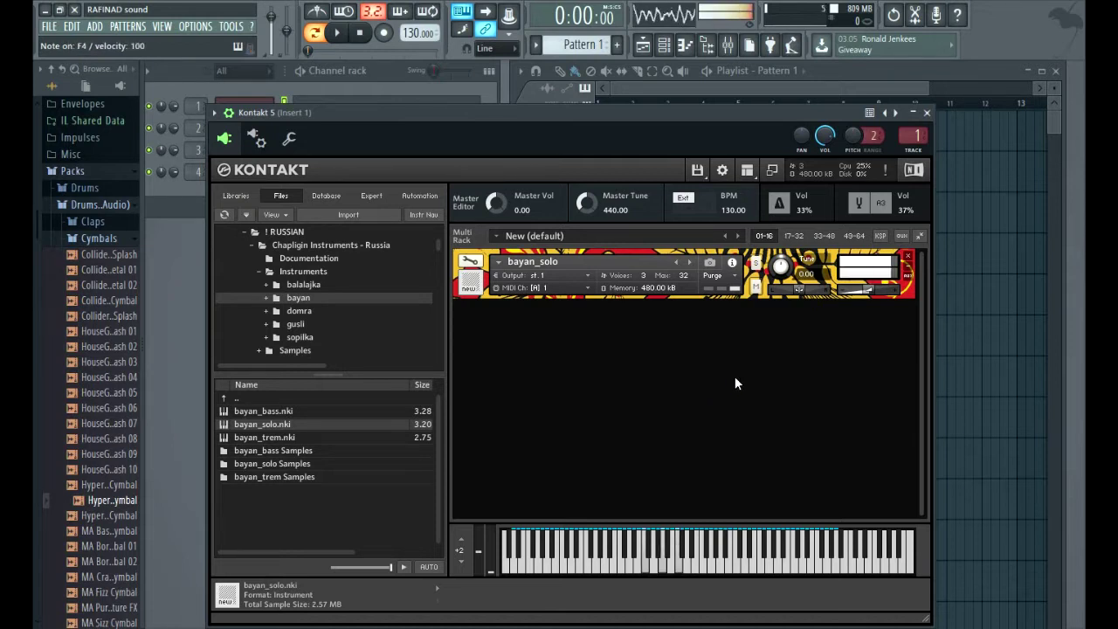
Step: Replace bayan_solo with bayan_trem.nki, audition a high note and remove the patch from the rack
key("Delete")
left_click_drag(241, 439, 625, 394)
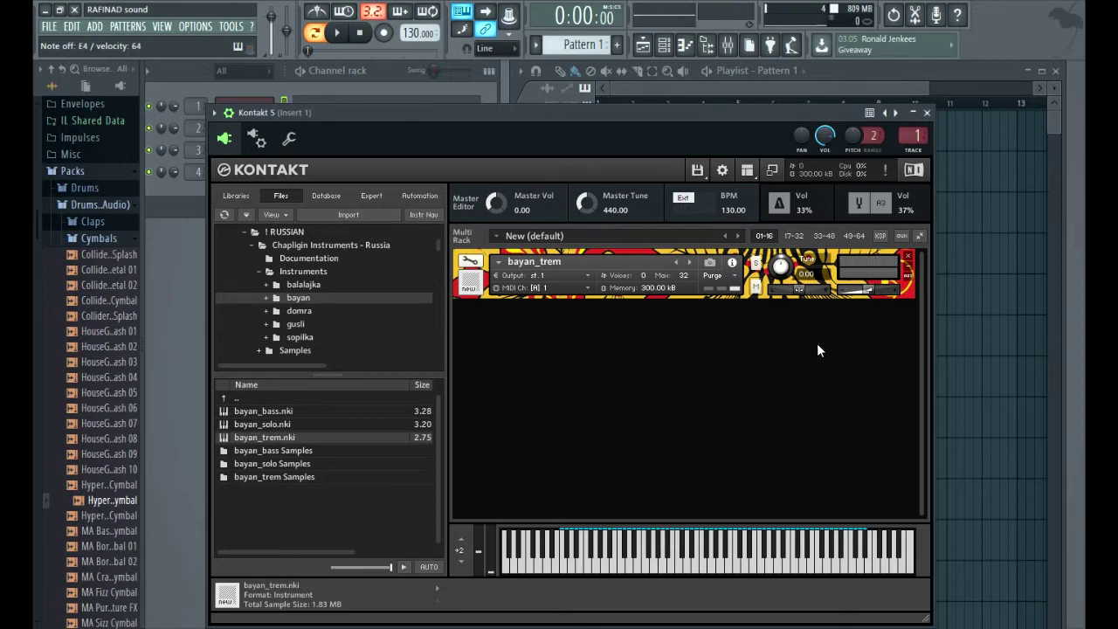
left_click(835, 560)
left_click(907, 256)
Step: Load domra_alt_solo.nki from the domra folder and clear it from the rack
left_click(311, 313)
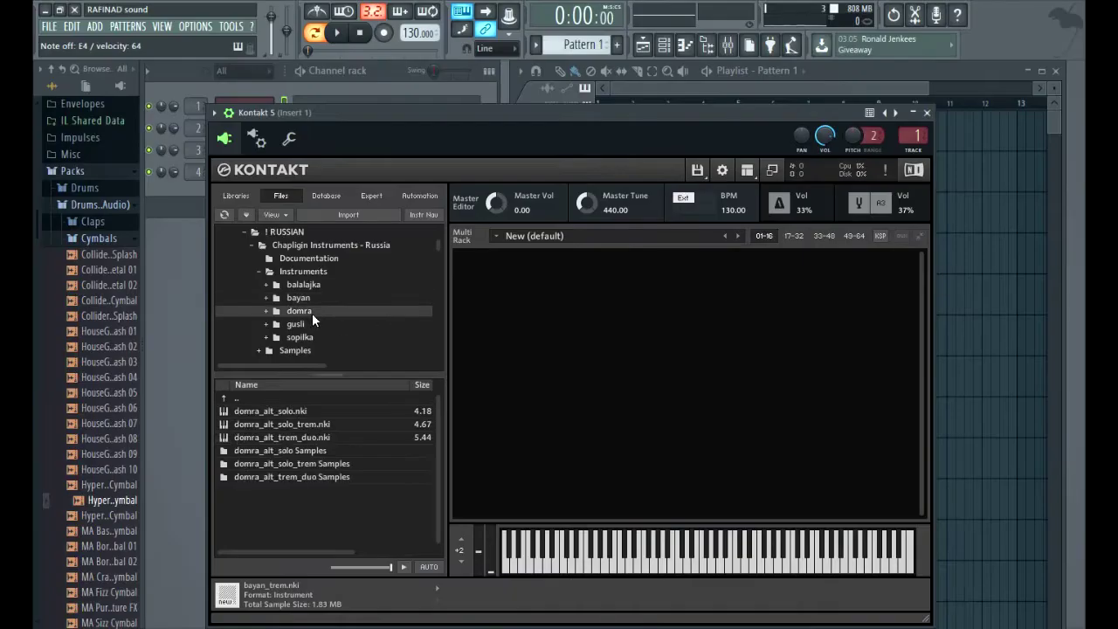
double_click(271, 412)
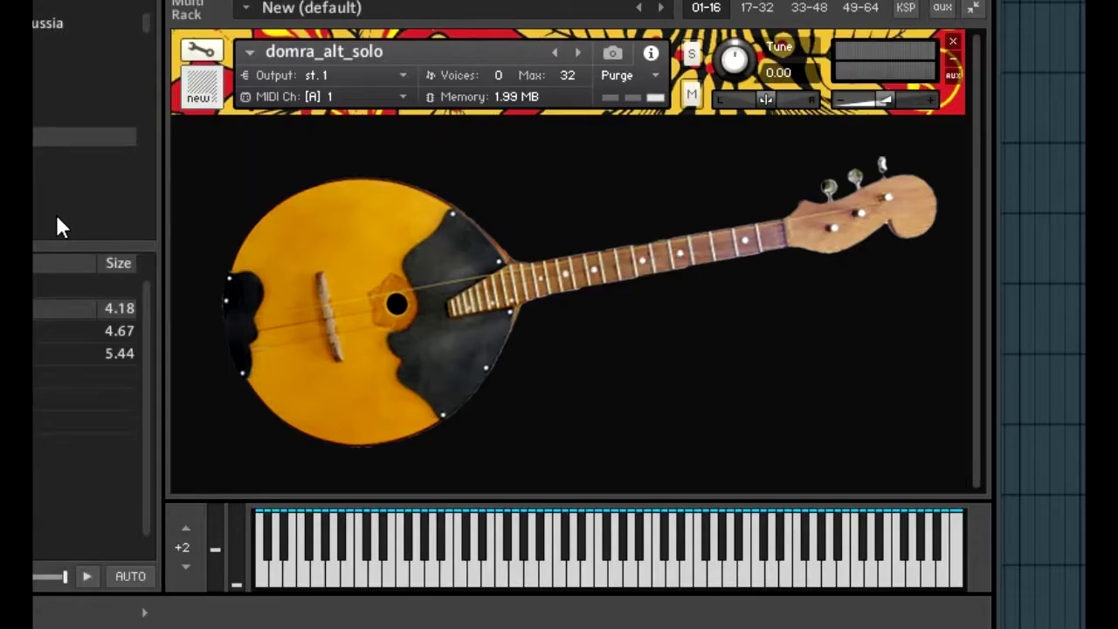
left_click(953, 41)
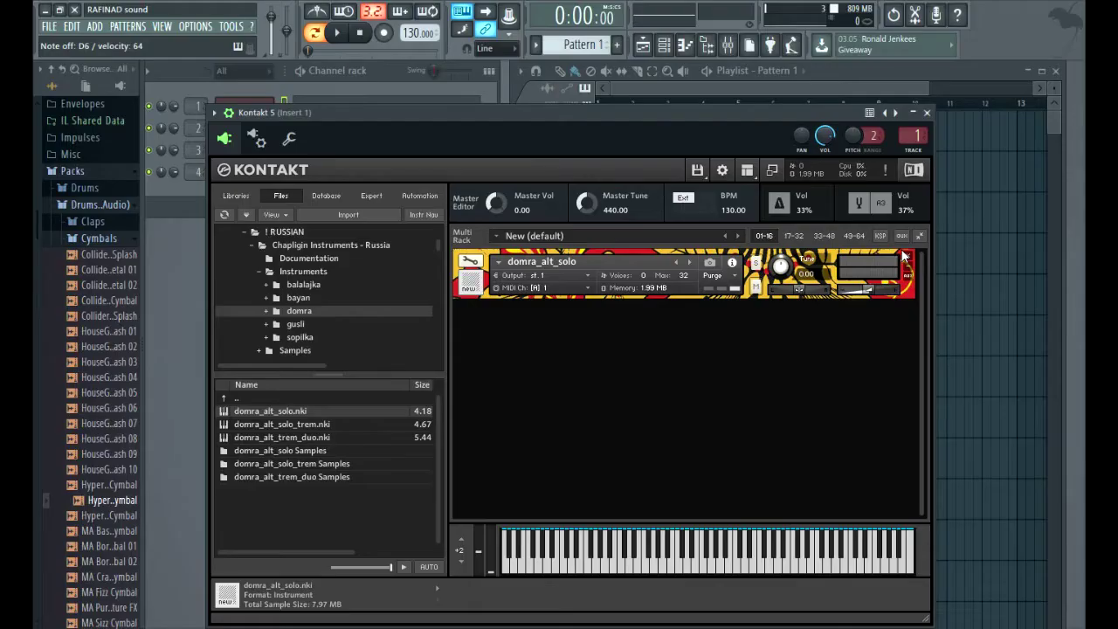
Step: Play a short sequence of notes on the domra_alt_solo_trem patch to audition its sound
key("q")
key("n")
key("v")
key("q")
key("n")
key("q")
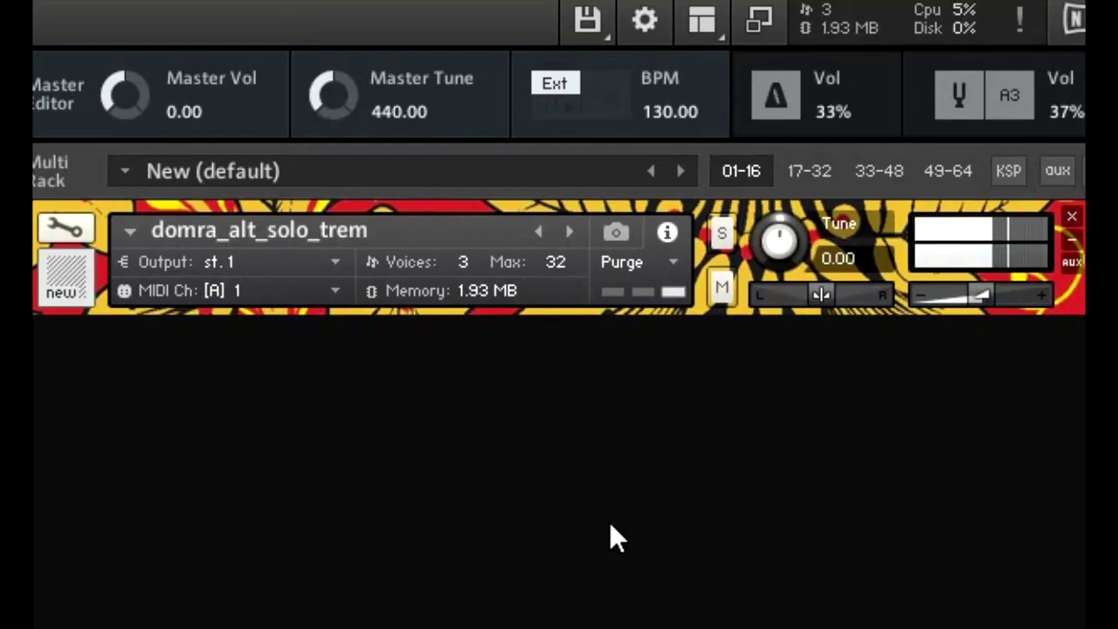
Step: Audition a few notes on the domra_alt_solo_trem patch and on domra_alt_trem_duo
key("b")
key("v")
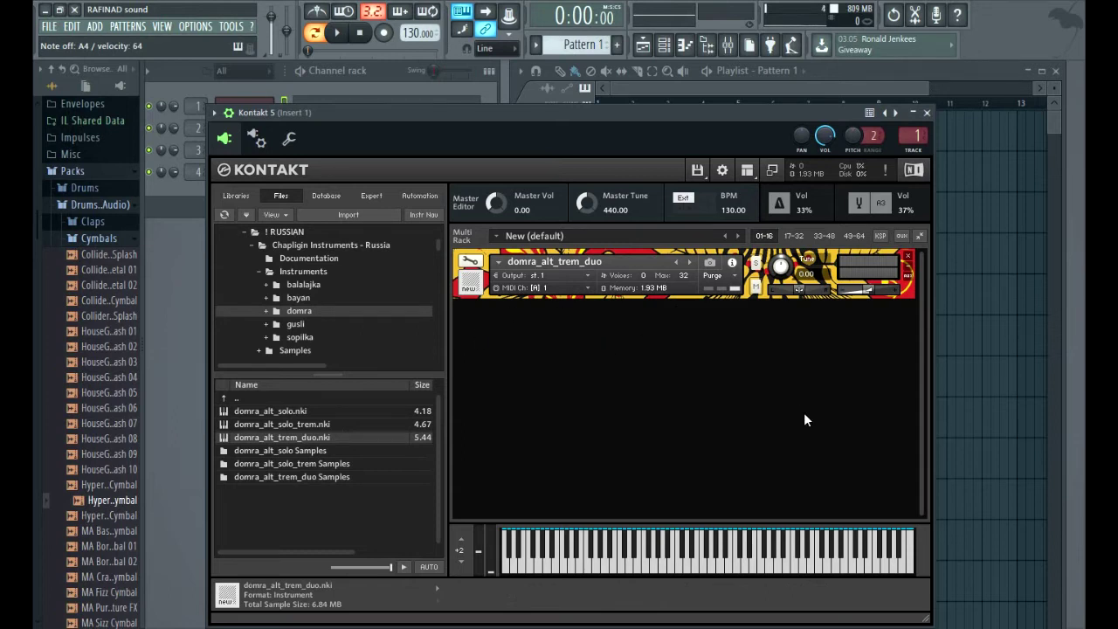
key("b")
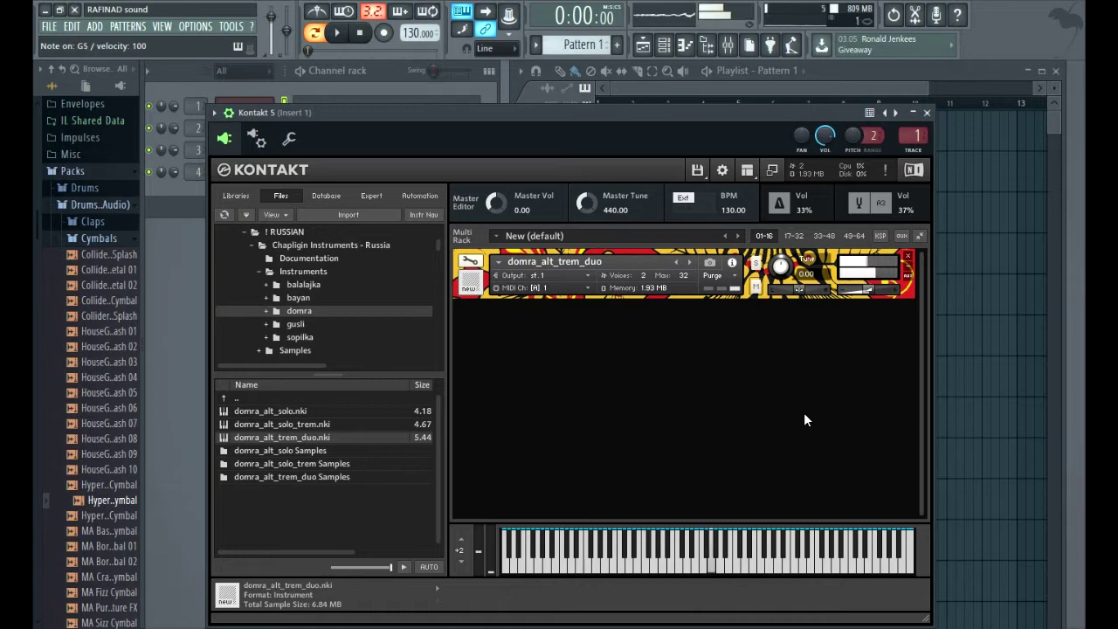
key("x")
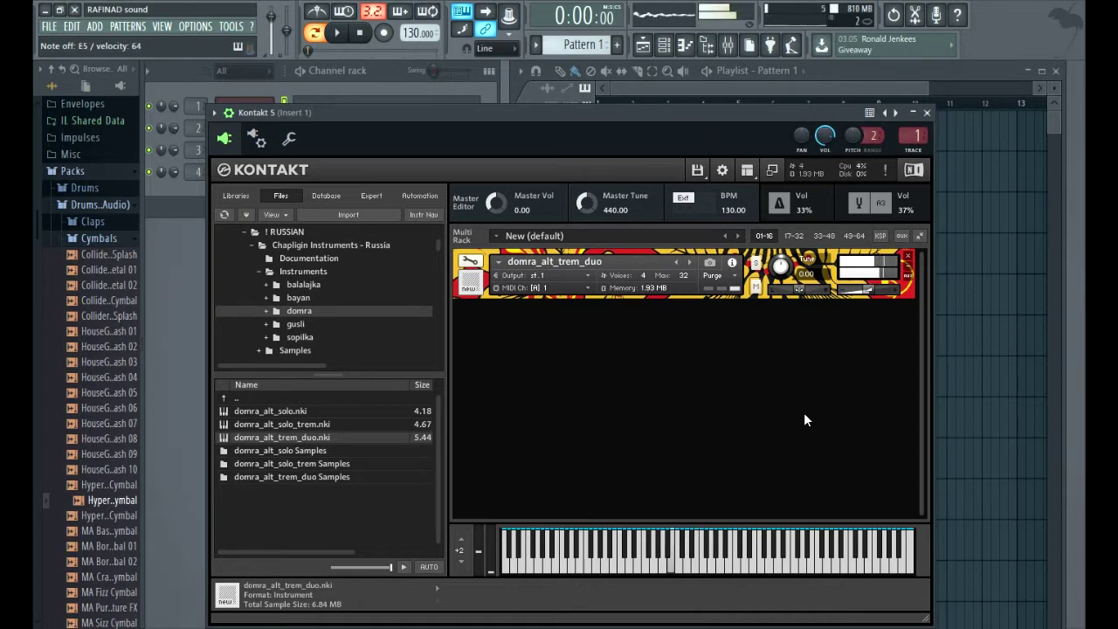
Step: Load gusli_solo_hard.nki from the gusli folder and play a run of notes to audition it
left_click(288, 324)
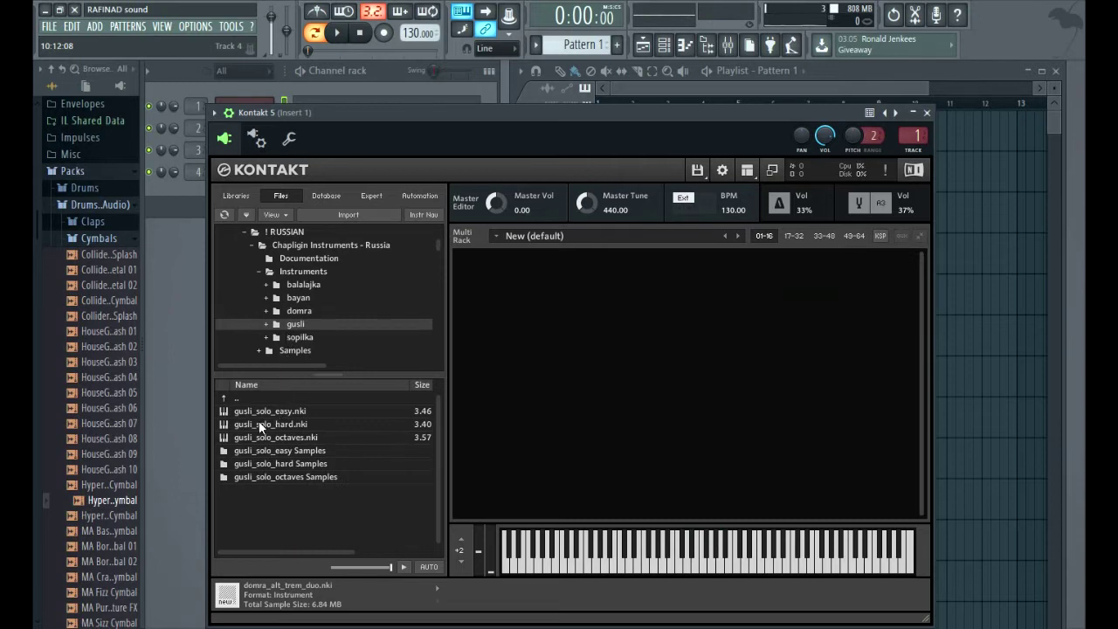
left_click_drag(256, 415, 657, 388)
key("w")
key("n")
key("e")
key("b")
key("v")
key("n")
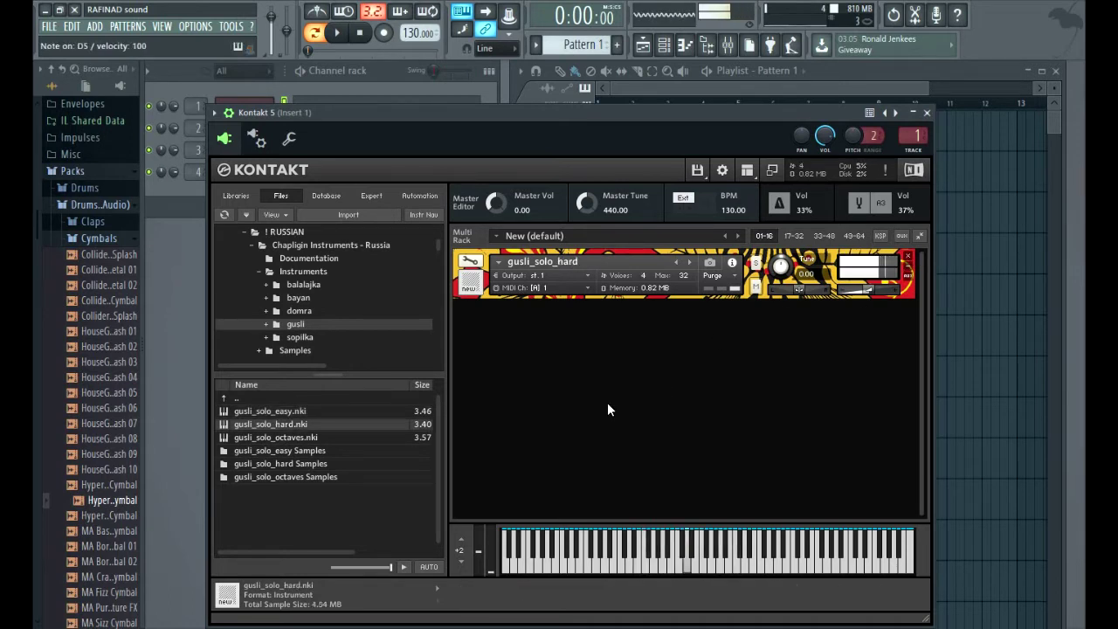
key("r")
key("y")
key("n")
key("q")
key("e")
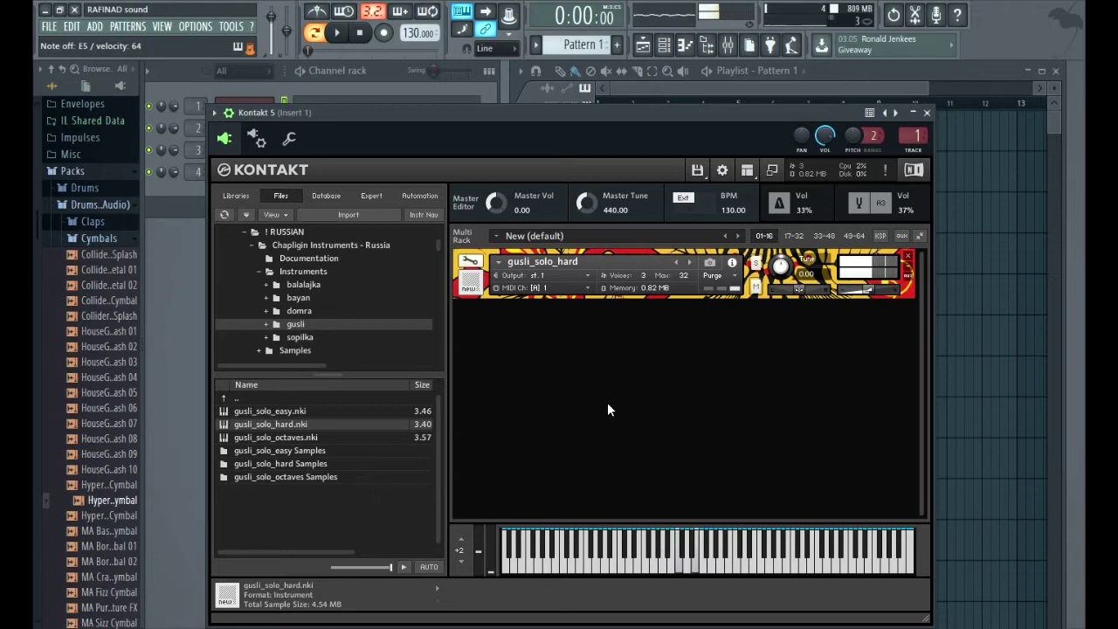
Step: Replace gusli_solo_hard in the rack with gusli_solo_octaves.nki
left_click(910, 259)
left_click_drag(249, 438, 578, 339)
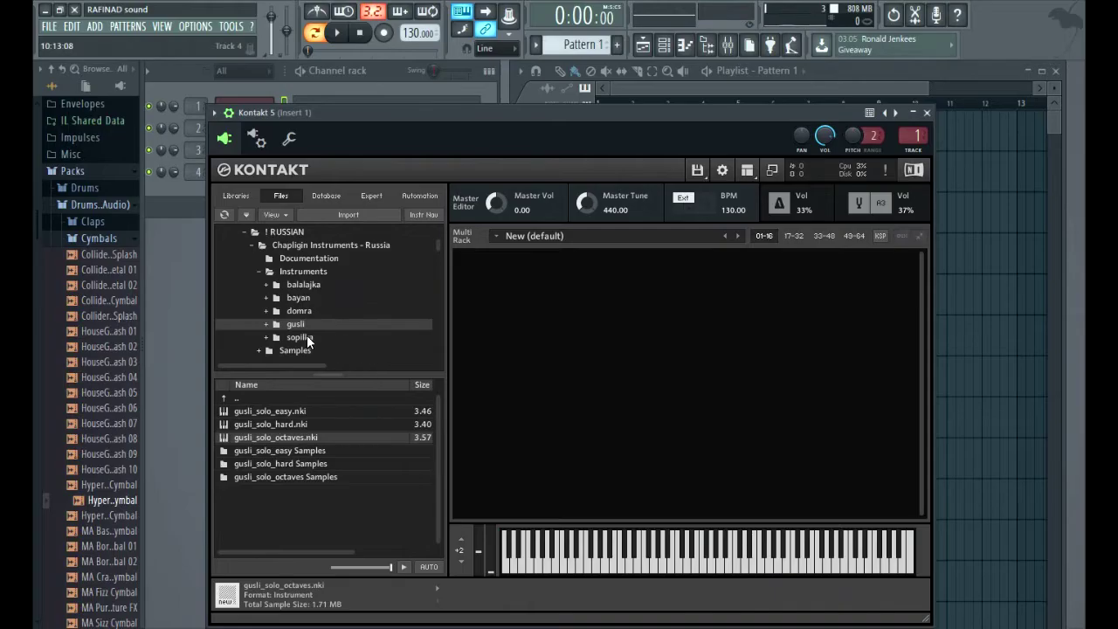
Step: Load sopilka_melodies.nki from the sopilka folder and audition several low and mid-range keys within its mapped range
left_click(299, 337)
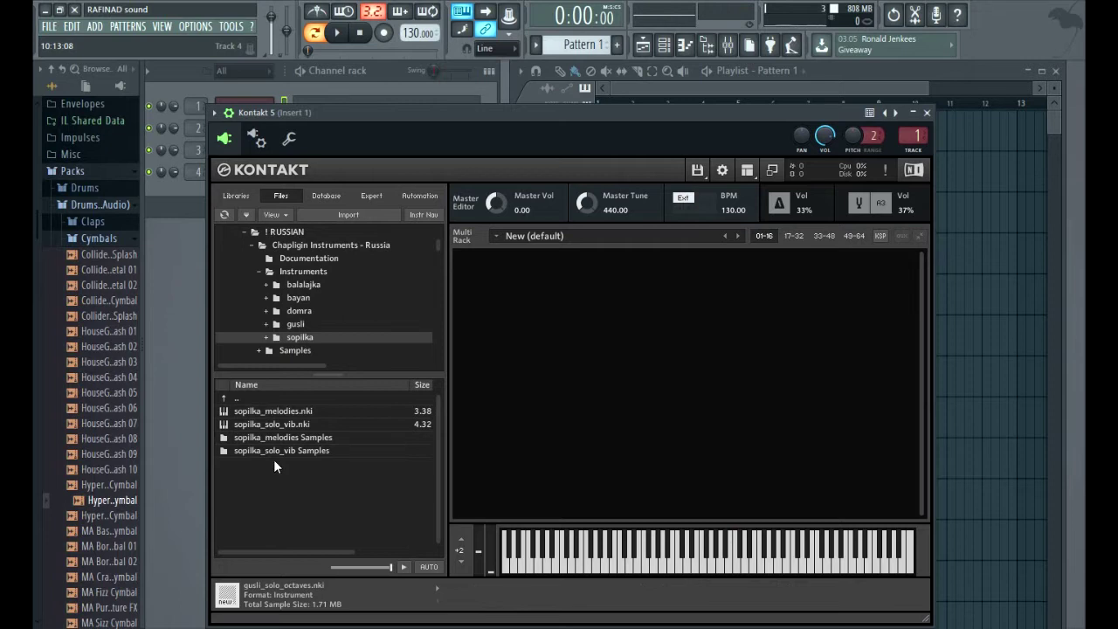
left_click_drag(265, 408, 706, 361)
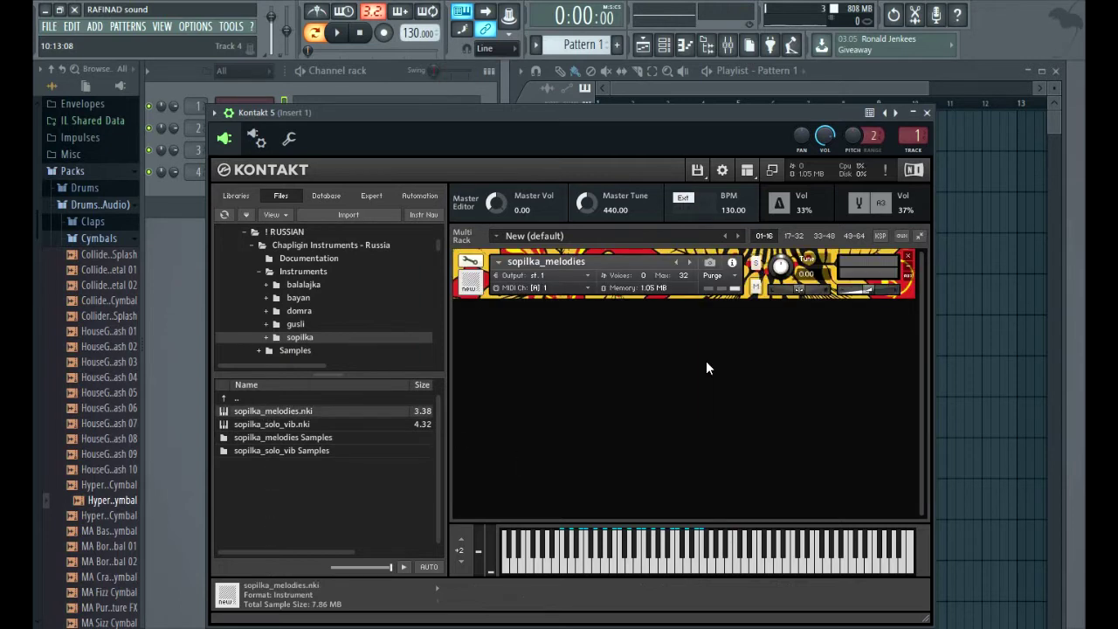
left_click(567, 565)
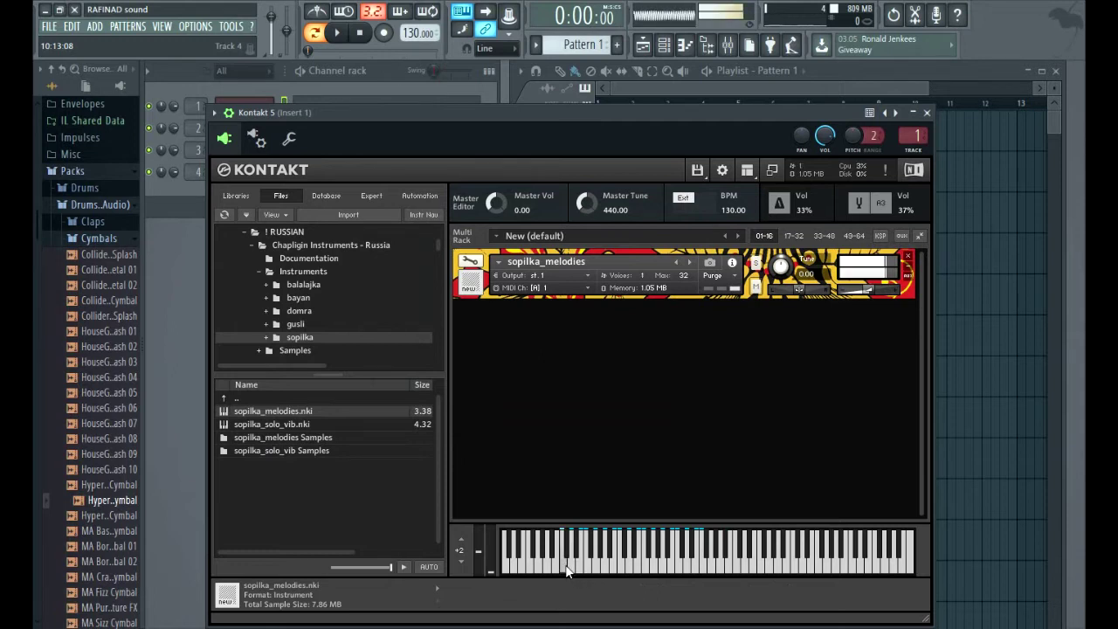
left_click(649, 569)
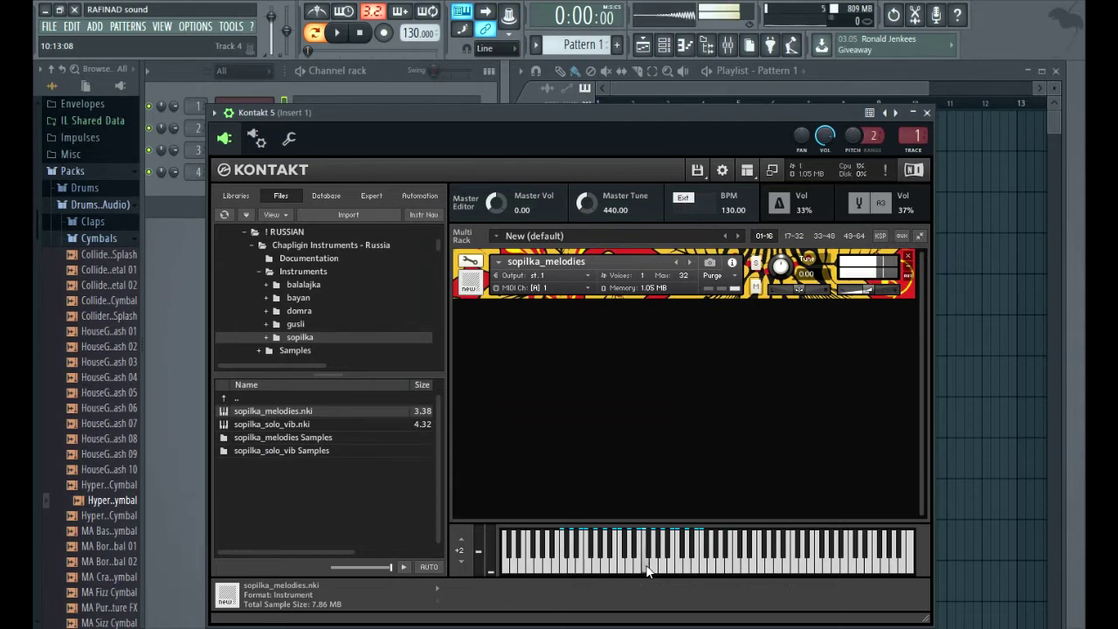
left_click(667, 566)
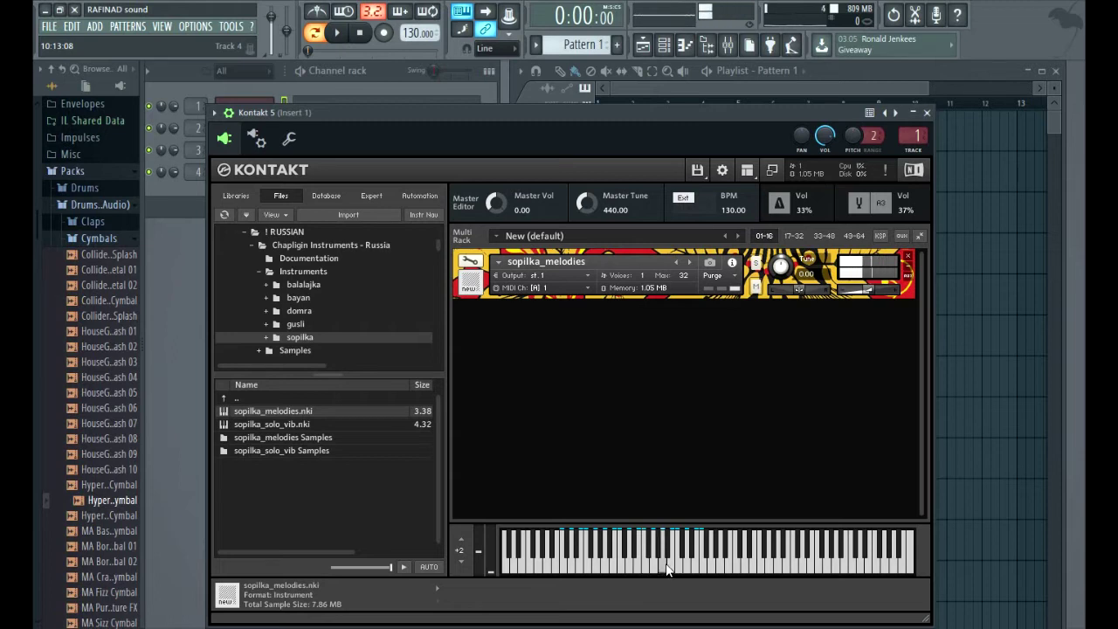
left_click(570, 566)
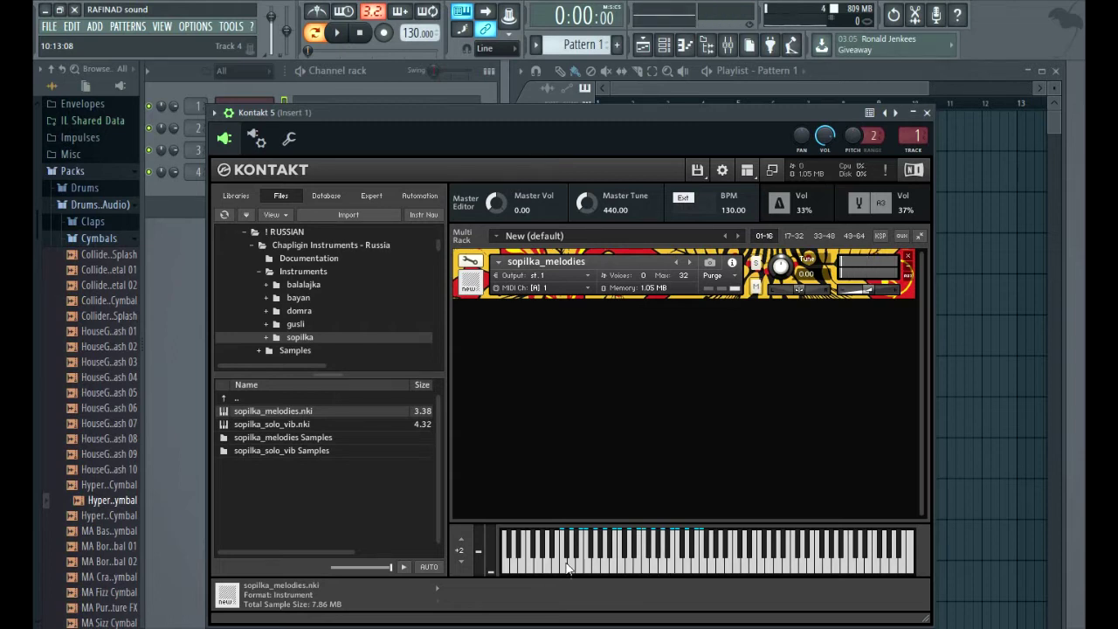
left_click(644, 569)
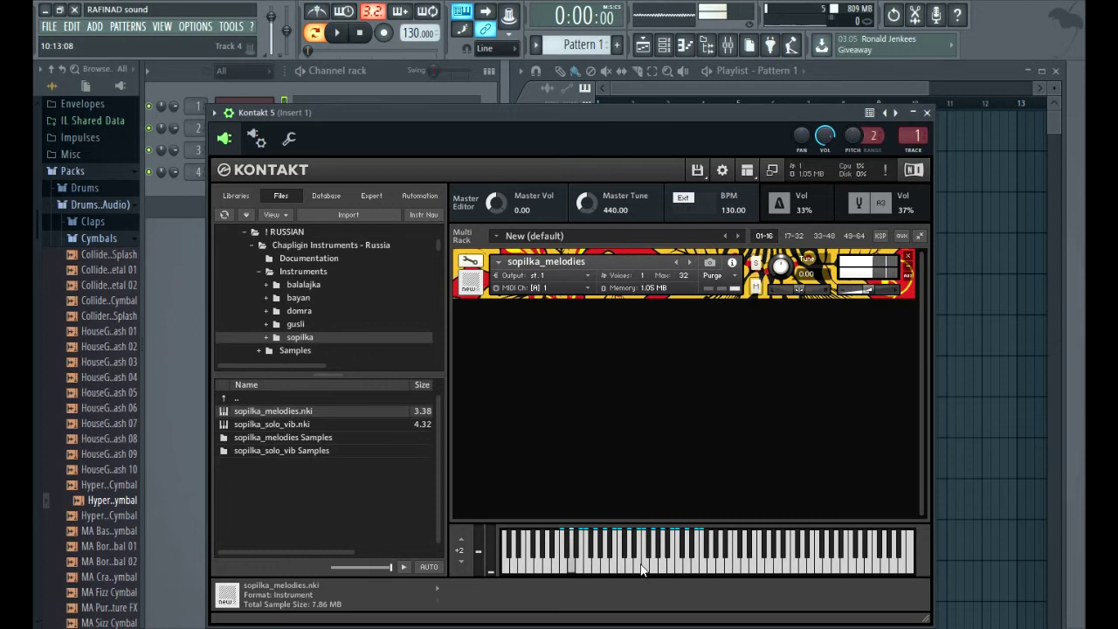
left_click(566, 569)
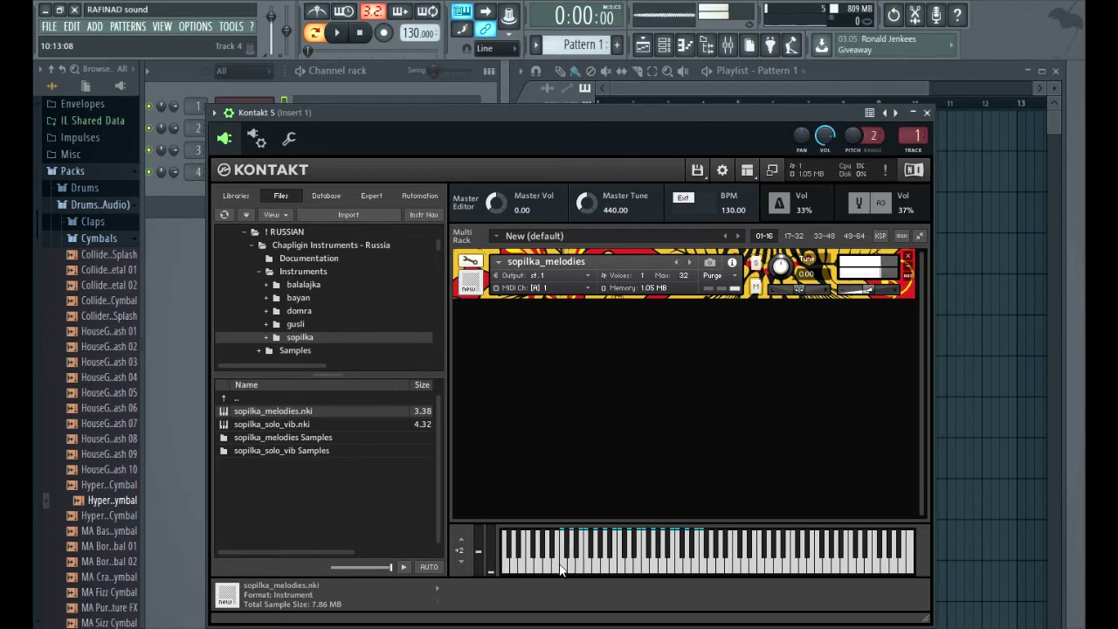
Step: Replace sopilka_melodies with sopilka_solo_vib.nki and play a repeated three-note phrase to audition it
left_click(907, 256)
left_click_drag(255, 423, 736, 376)
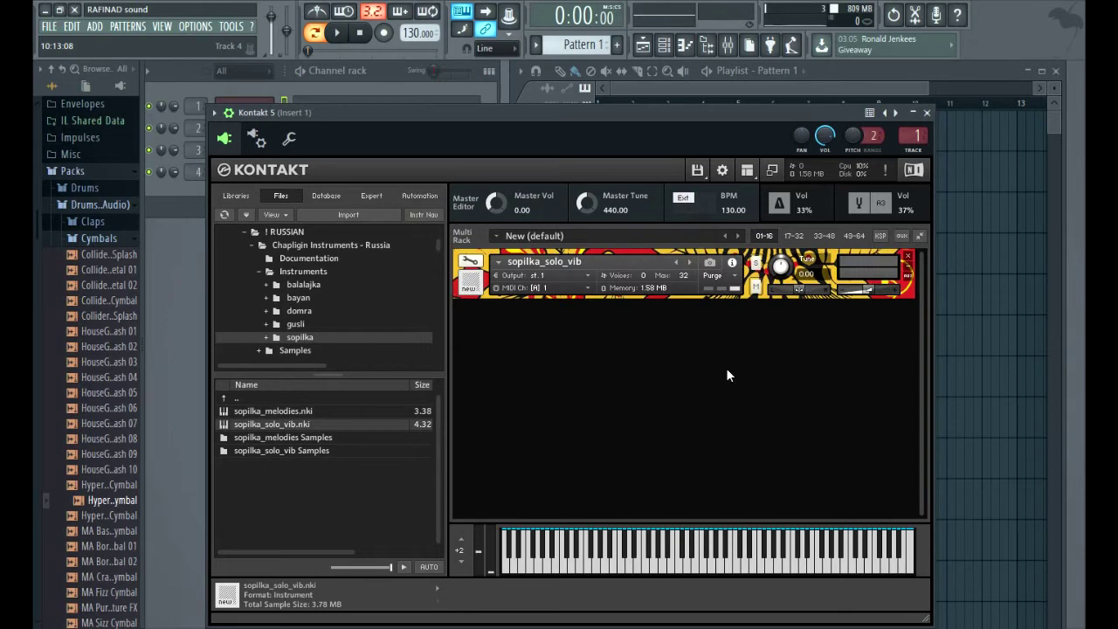
key("q")
key("e")
key("r")
key("q")
key("e")
key("r")
Step: Clear sopilka_solo_vib from the rack and open the Instruments folder of the EdgeSounds Native Russian 1 library
left_click(909, 259)
double_click(429, 245)
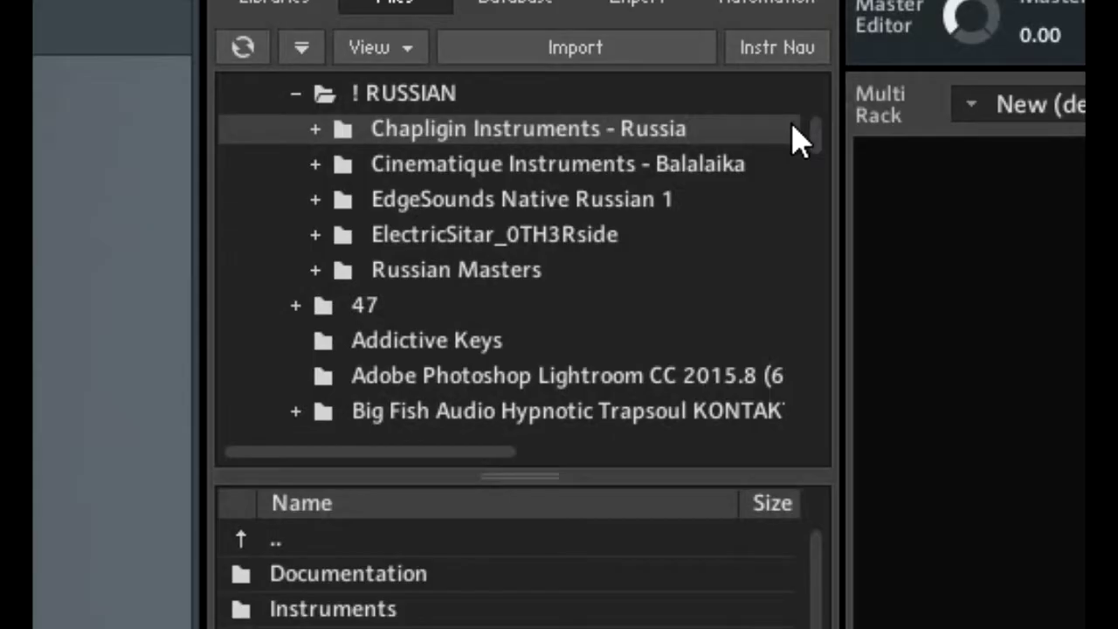
left_click(468, 209)
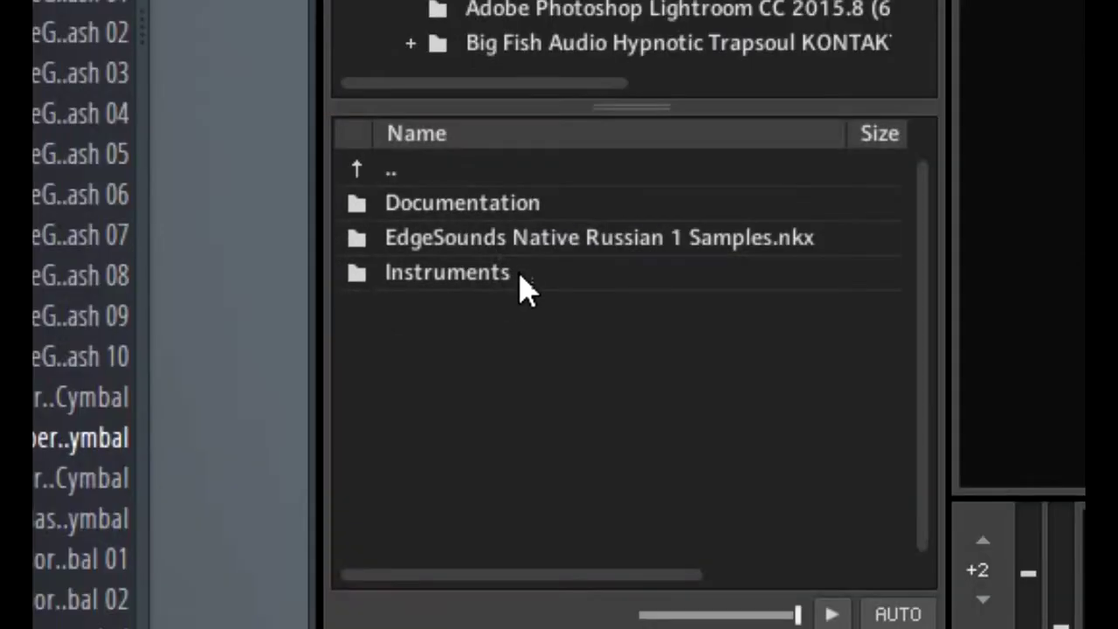
double_click(520, 277)
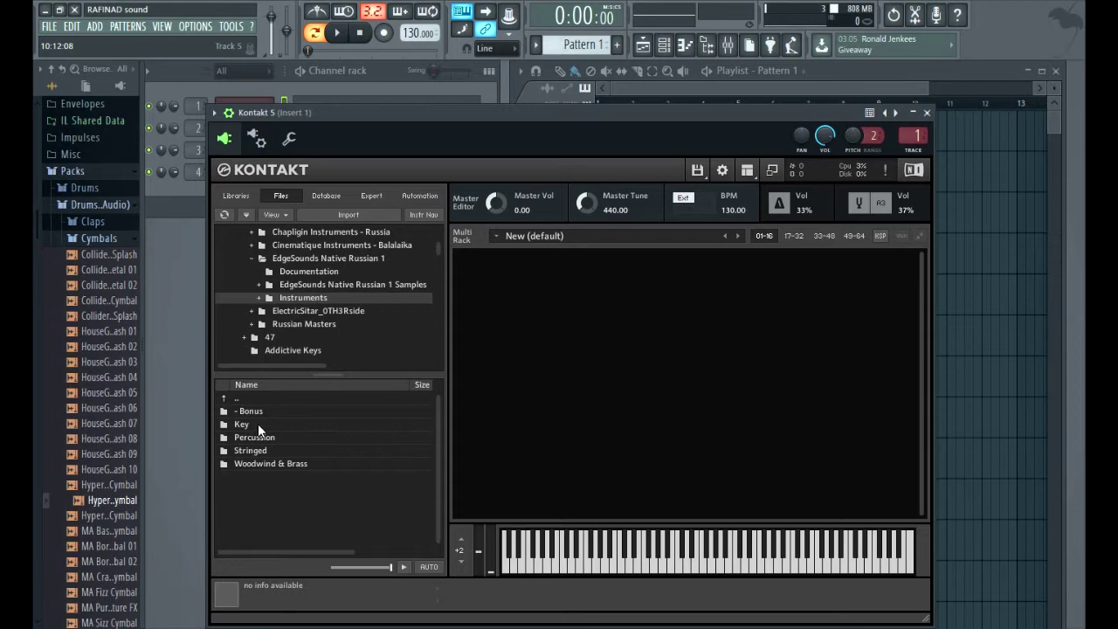
Step: Load Bandeon.nki from the Key folder and play a few notes to audition it
double_click(253, 424)
double_click(252, 411)
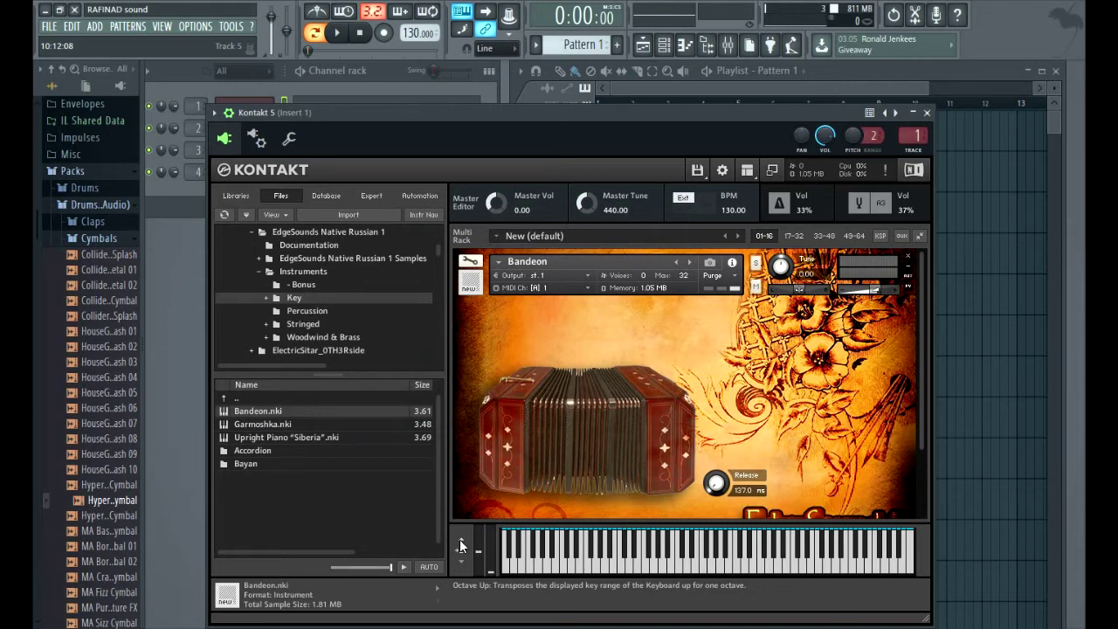
key("y")
key("y")
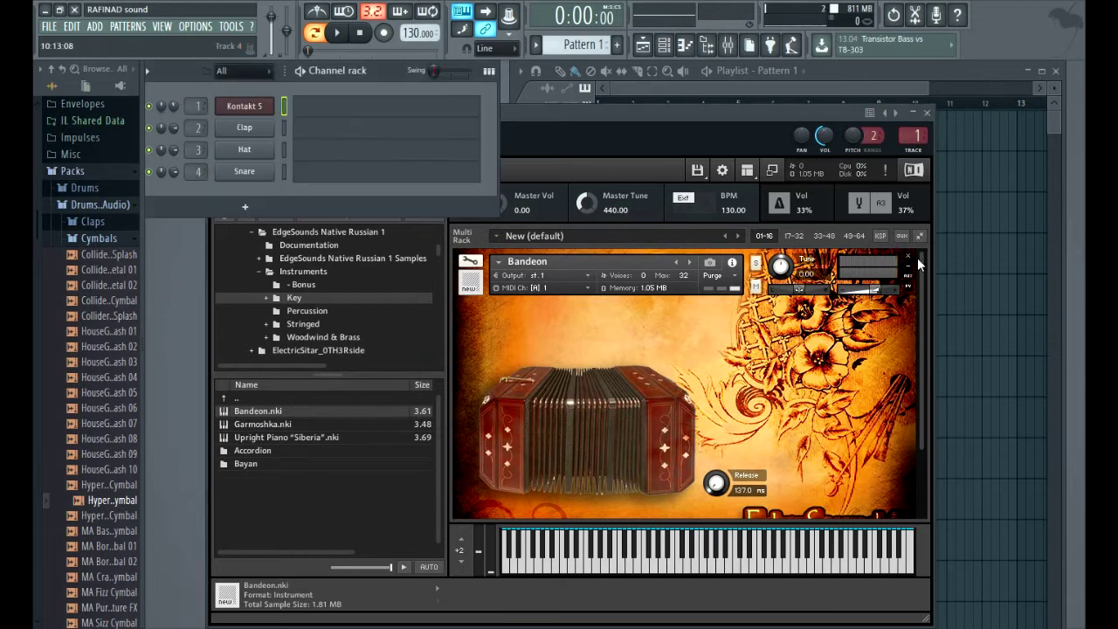
key("u")
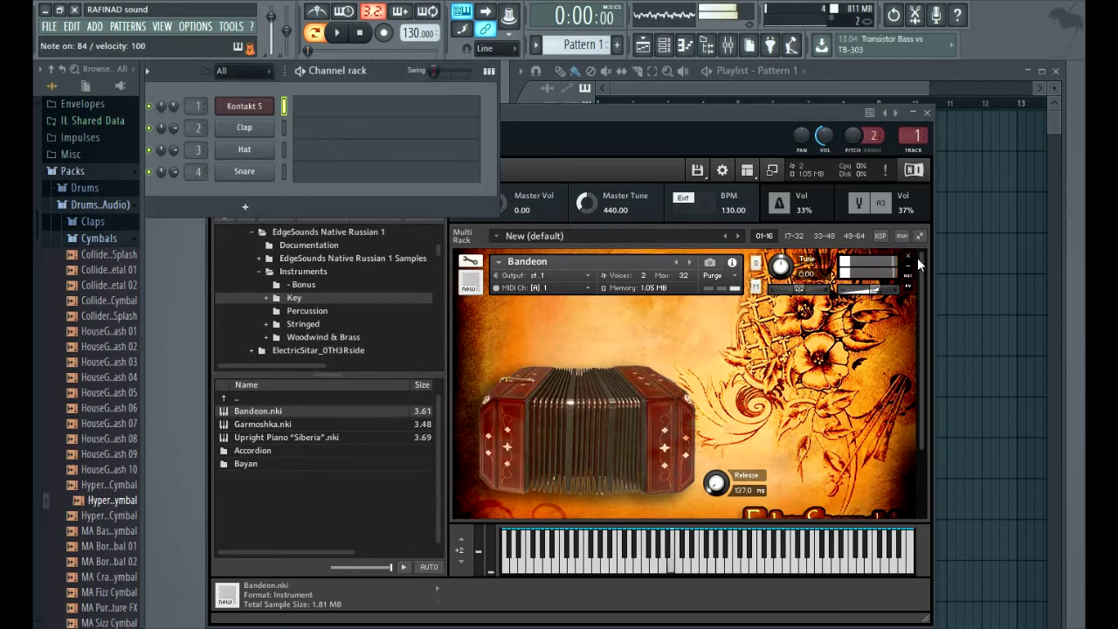
key("u")
key("u")
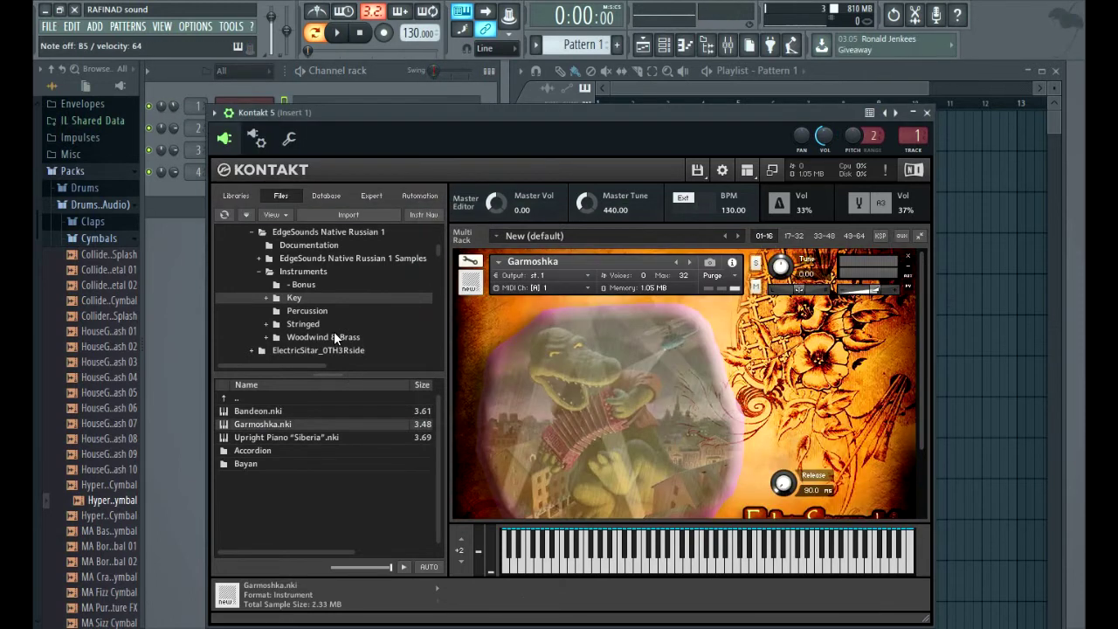
Step: Examine the Garmoshka instrument panel and play several notes to audition its sound
scroll(492, 328, "down", 1)
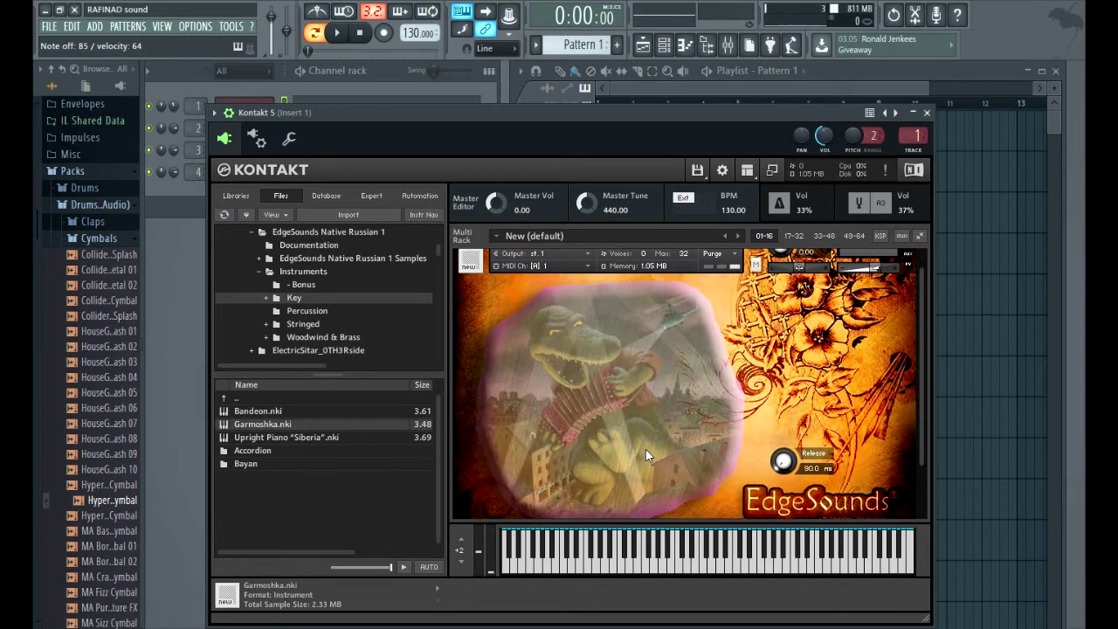
scroll(543, 447, "up", 1)
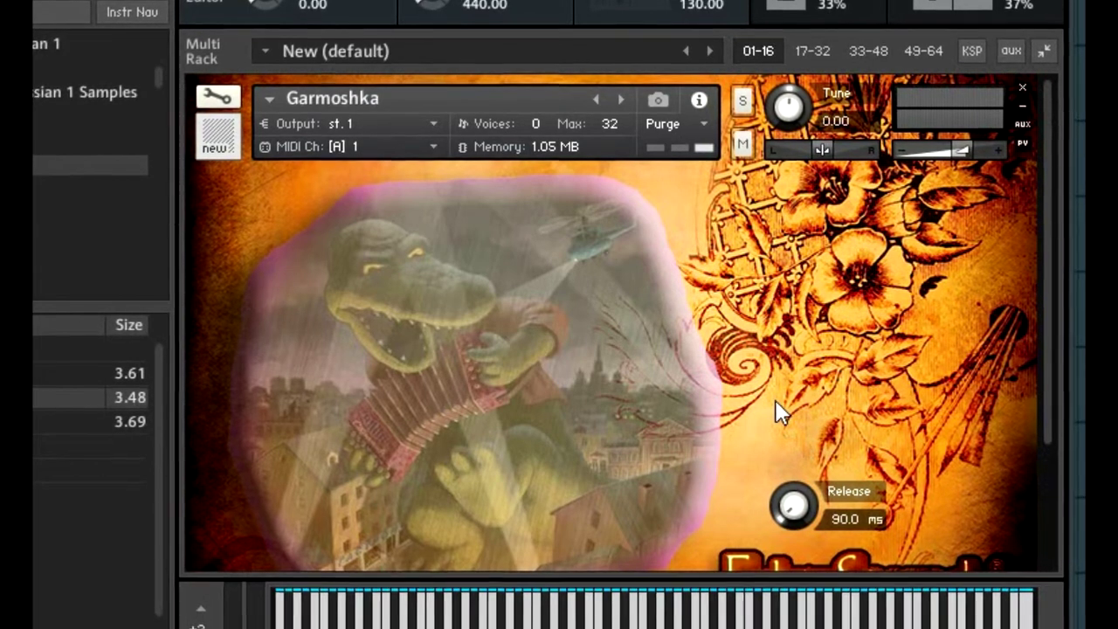
scroll(776, 400, "down", 3)
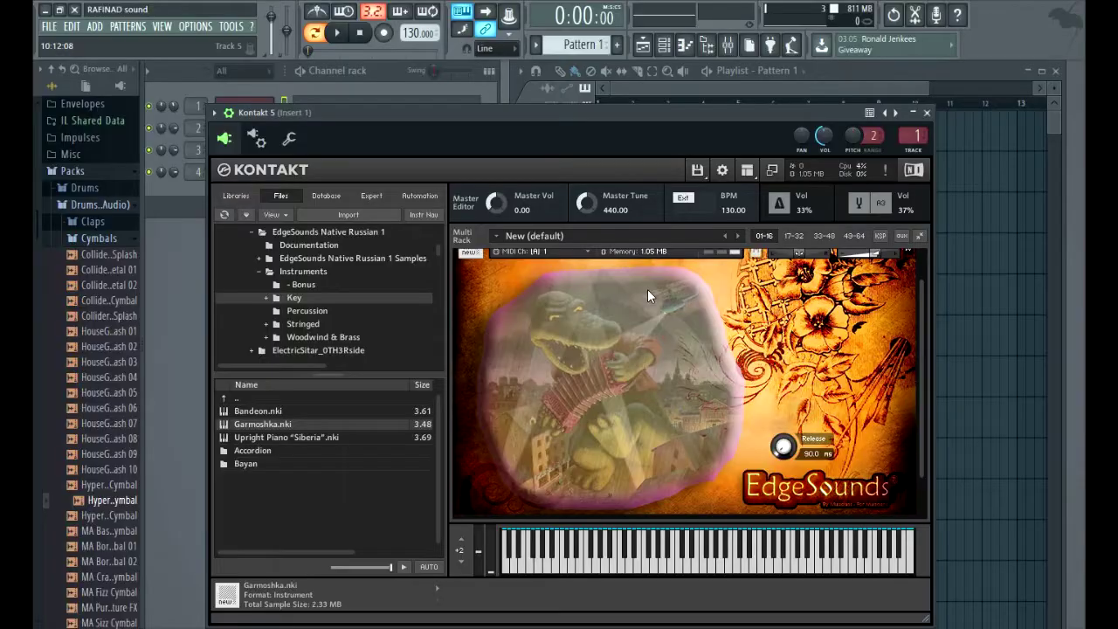
scroll(813, 311, "up", 1)
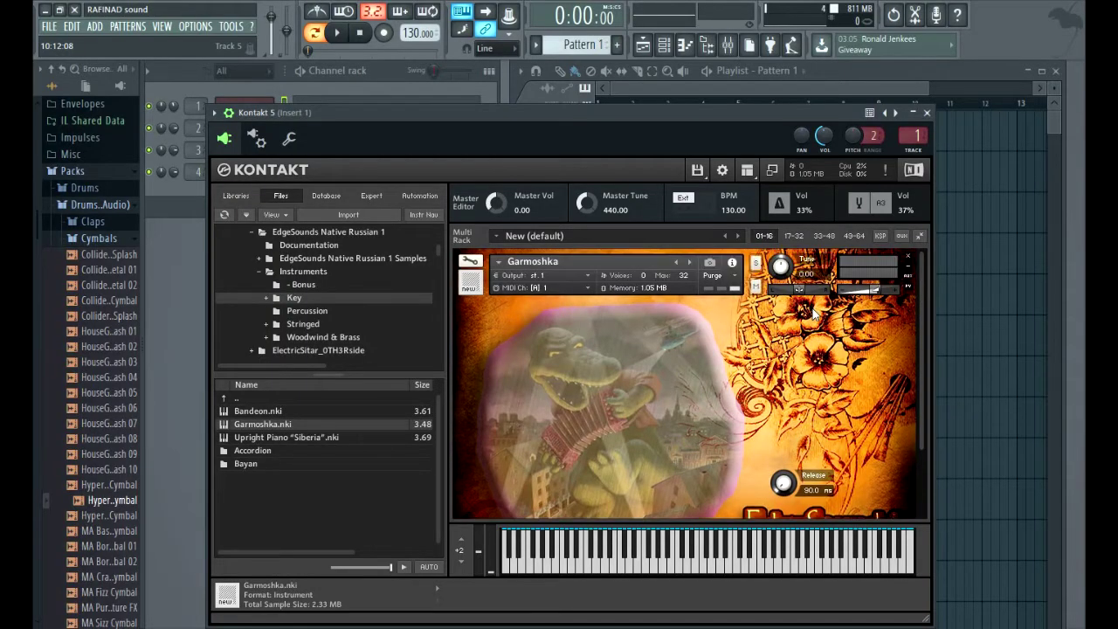
key("b")
key("c")
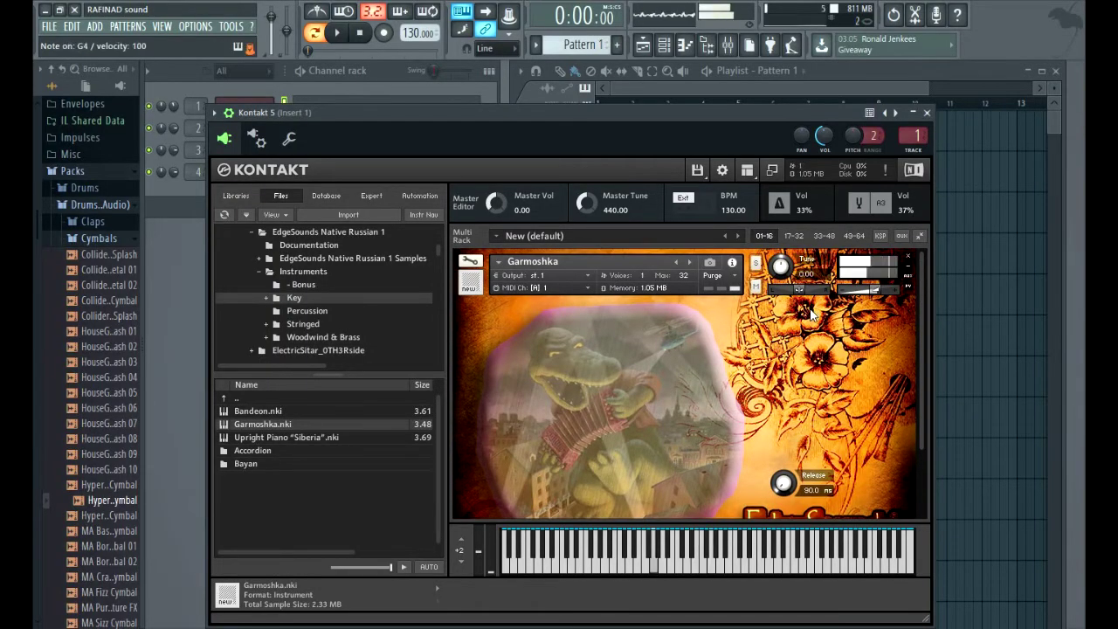
key("z")
key("z")
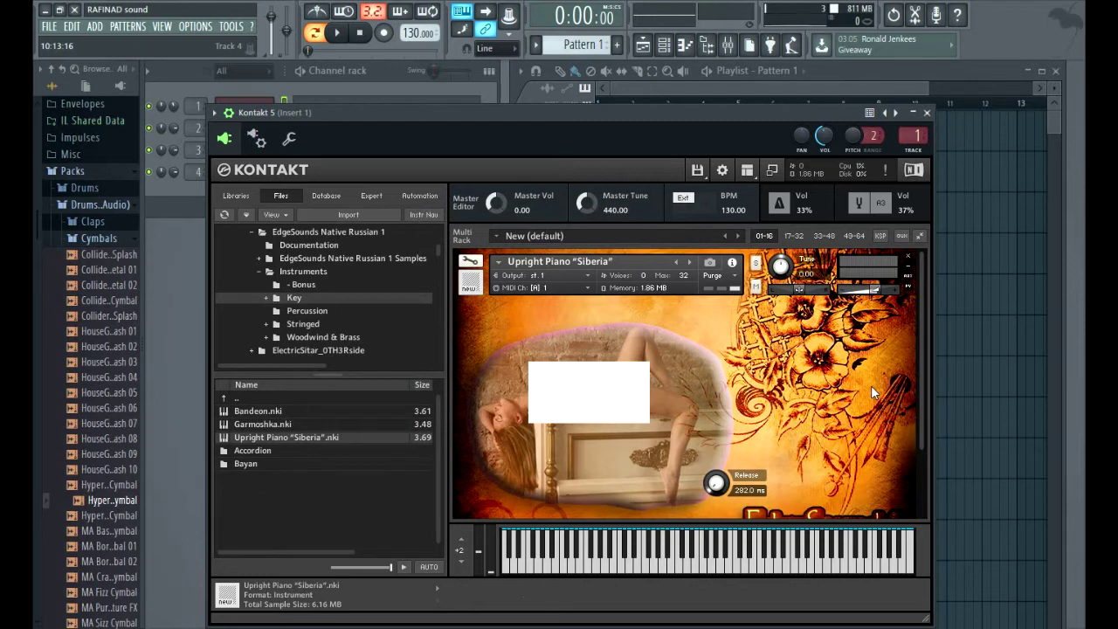
Step: Examine the Upright Piano "Siberia" panel and audition the patch with playback running, stopping playback at the end
scroll(871, 385, "down", 2)
scroll(871, 385, "up", 2)
scroll(871, 386, "down", 1)
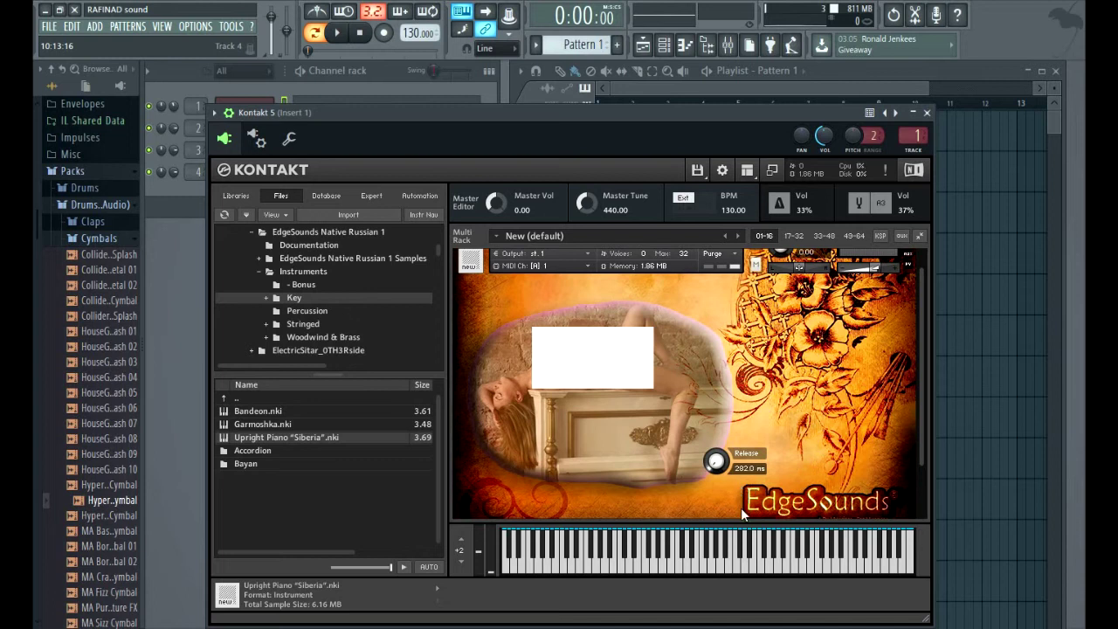
scroll(683, 470, "up", 1)
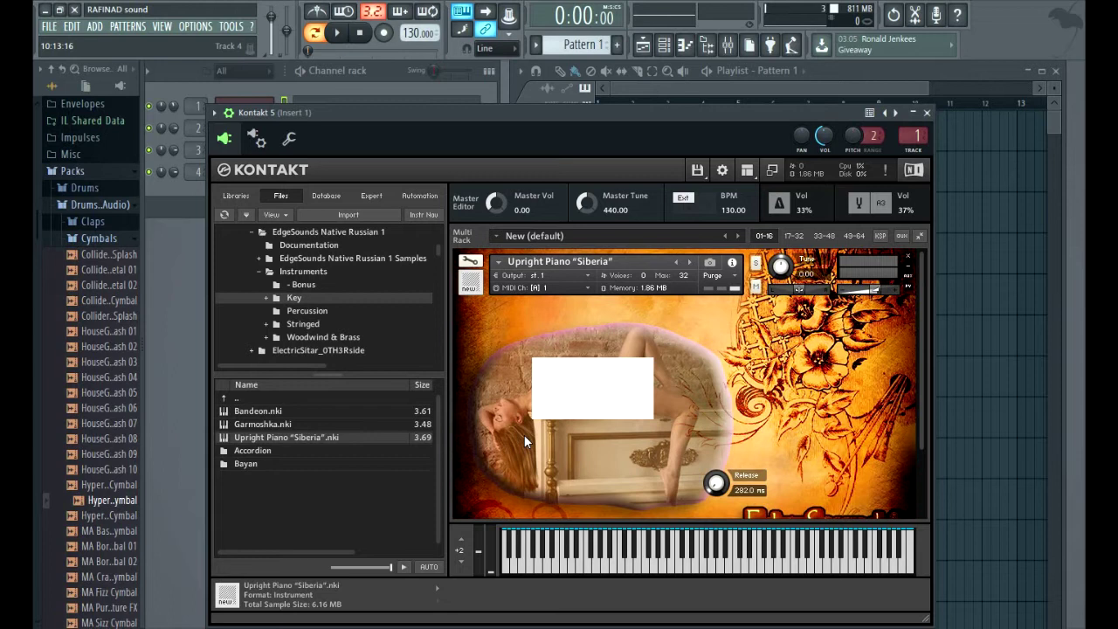
left_click_drag(663, 114, 661, 95)
key("space")
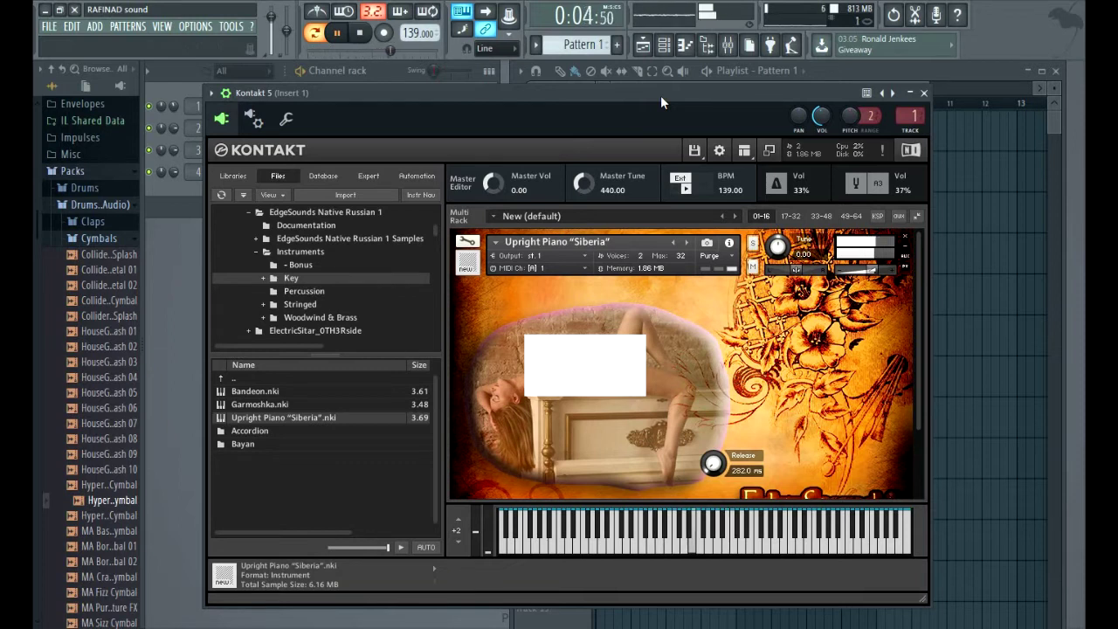
key("space")
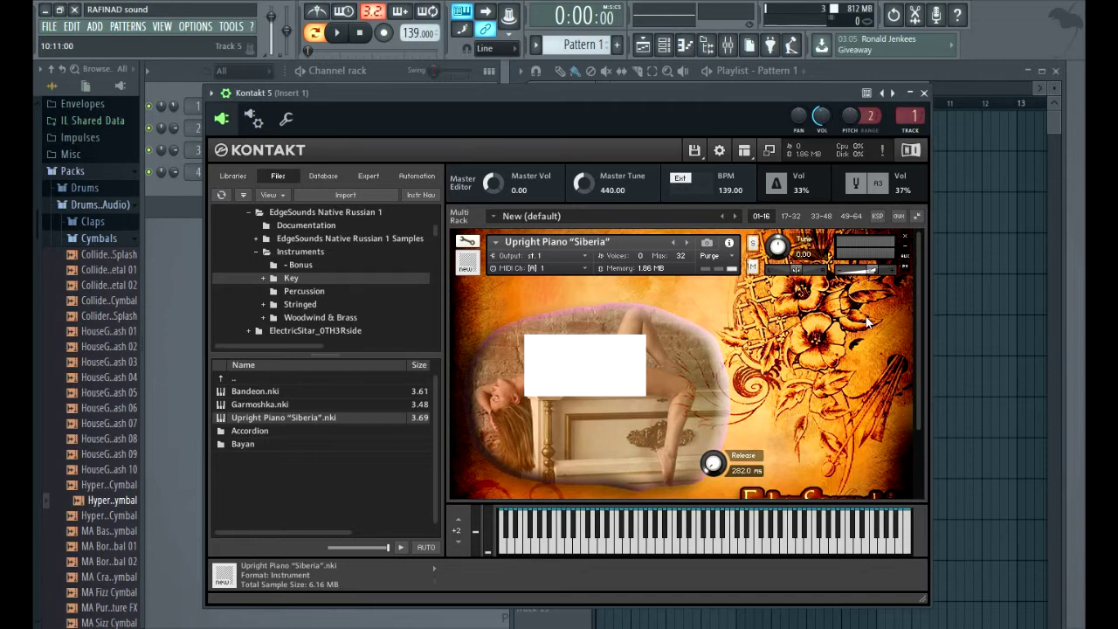
Step: Replace the upright piano with Accordion 1.nki from the Key library's Accordion folder and start playback to audition it
left_click(906, 237)
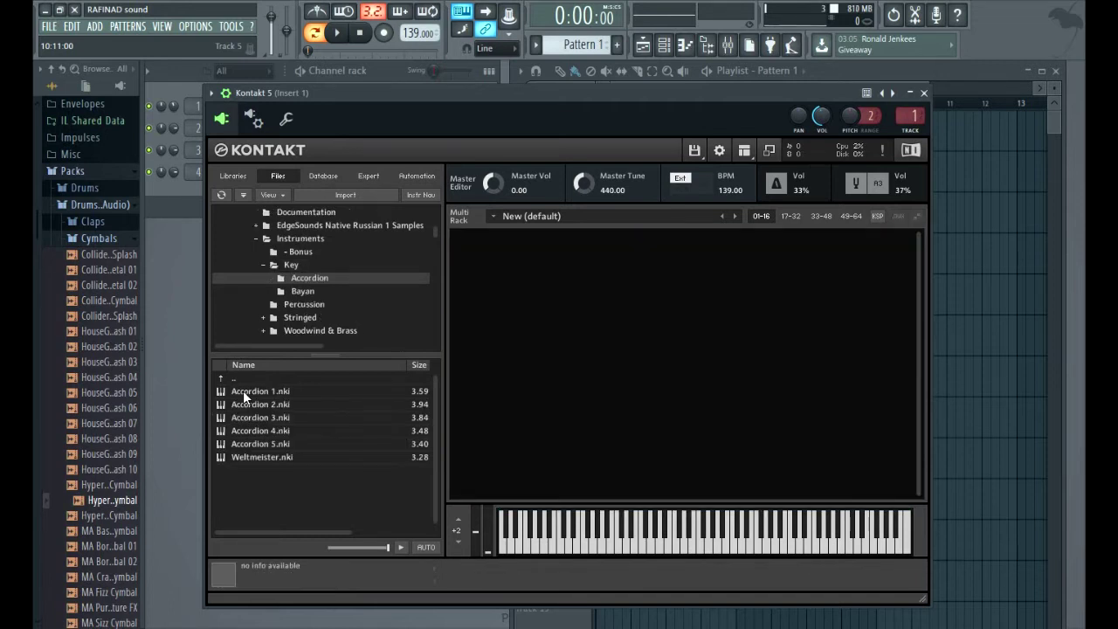
left_click_drag(243, 390, 624, 340)
key("space")
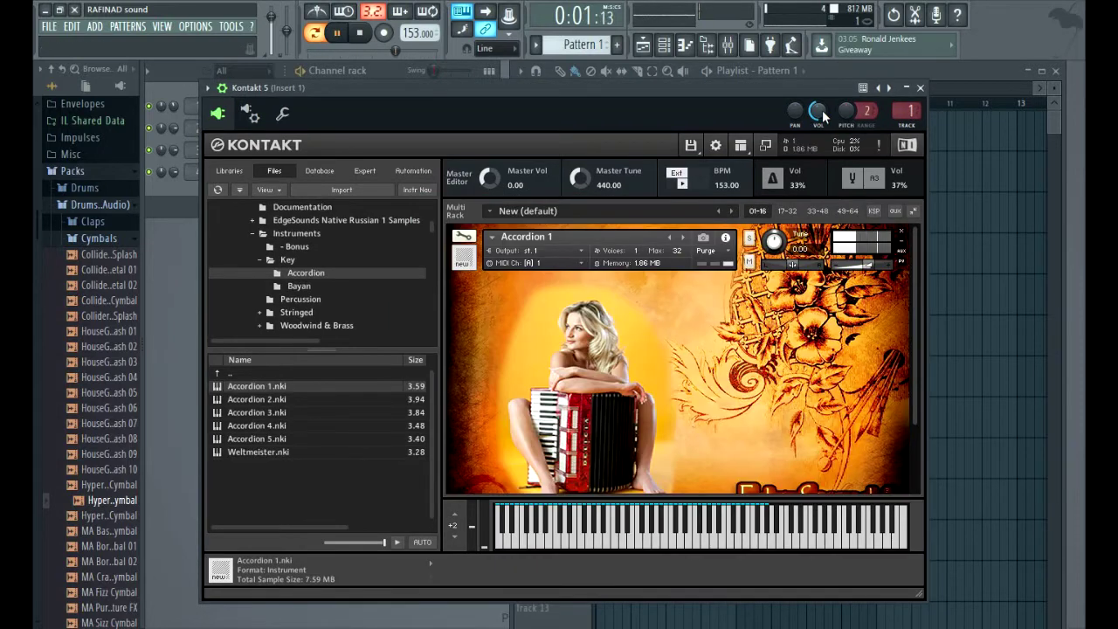
Step: Stop playback, replace Accordion 1 with Accordion 2.nki, and audition the new patch with playback running
key("space")
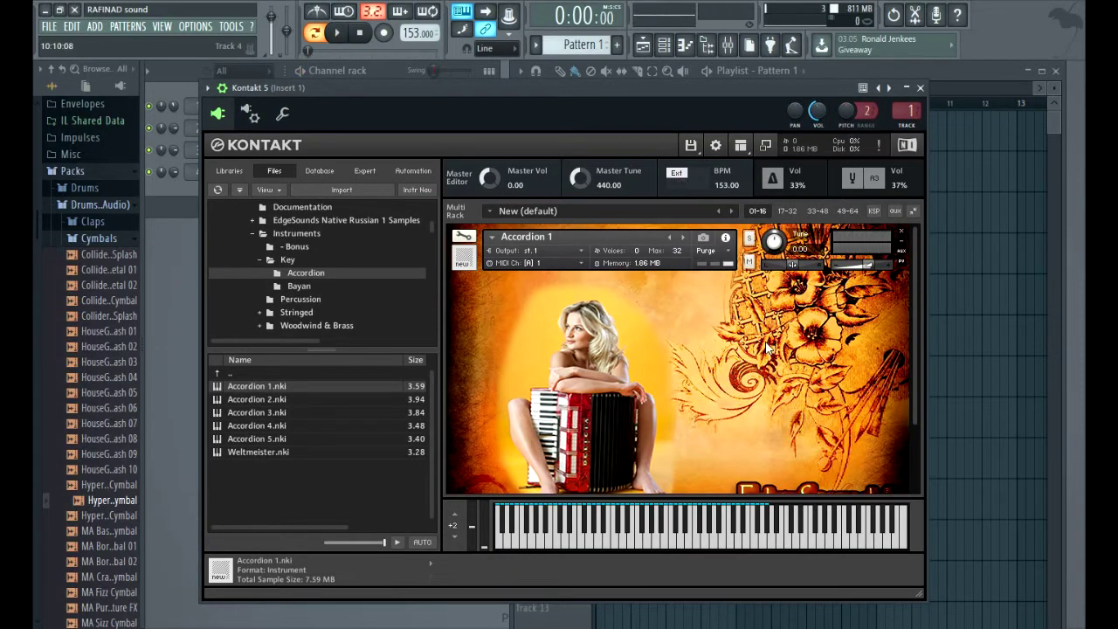
left_click(906, 236)
left_click_drag(256, 399, 729, 344)
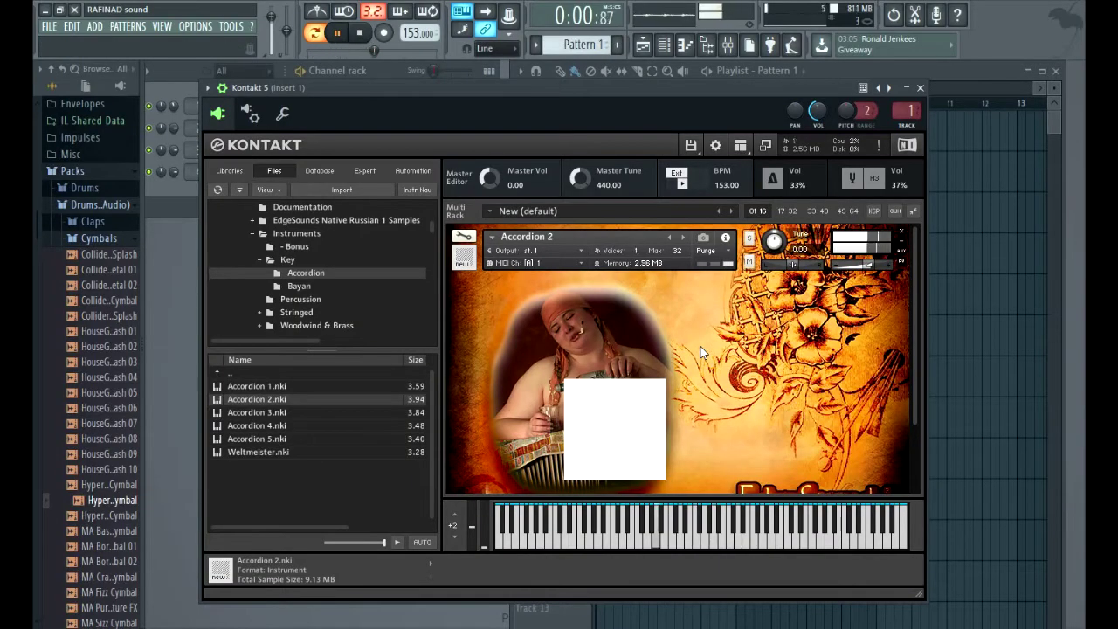
key("space")
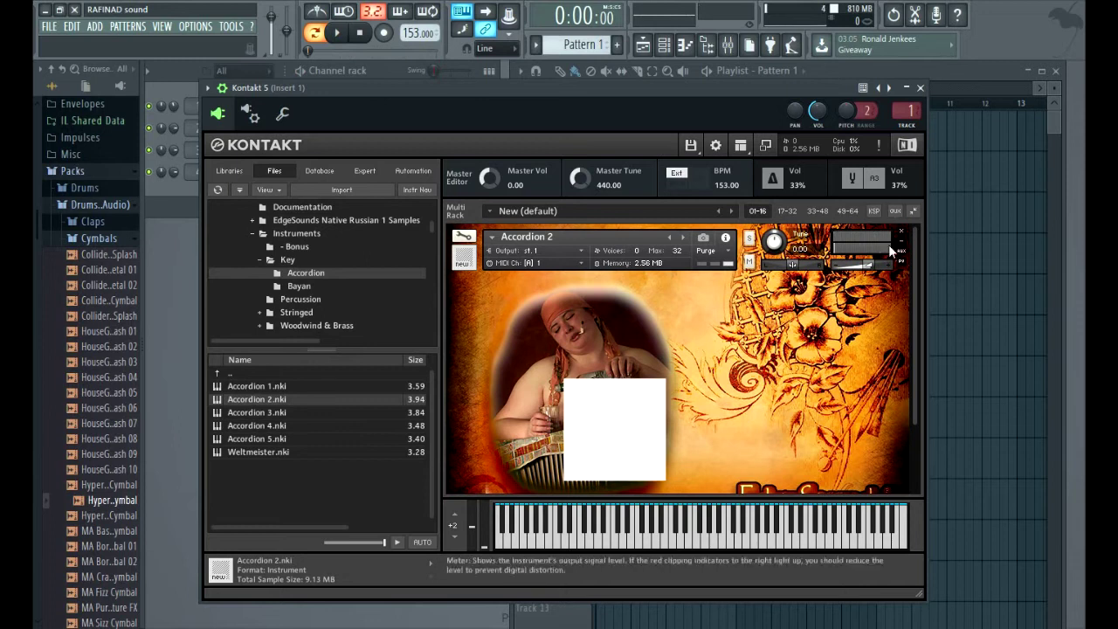
Step: Load Accordion 3.nki, Accordion 4.nki and Accordion 5.nki in turn, auditioning each with playback
key("Down")
key("space")
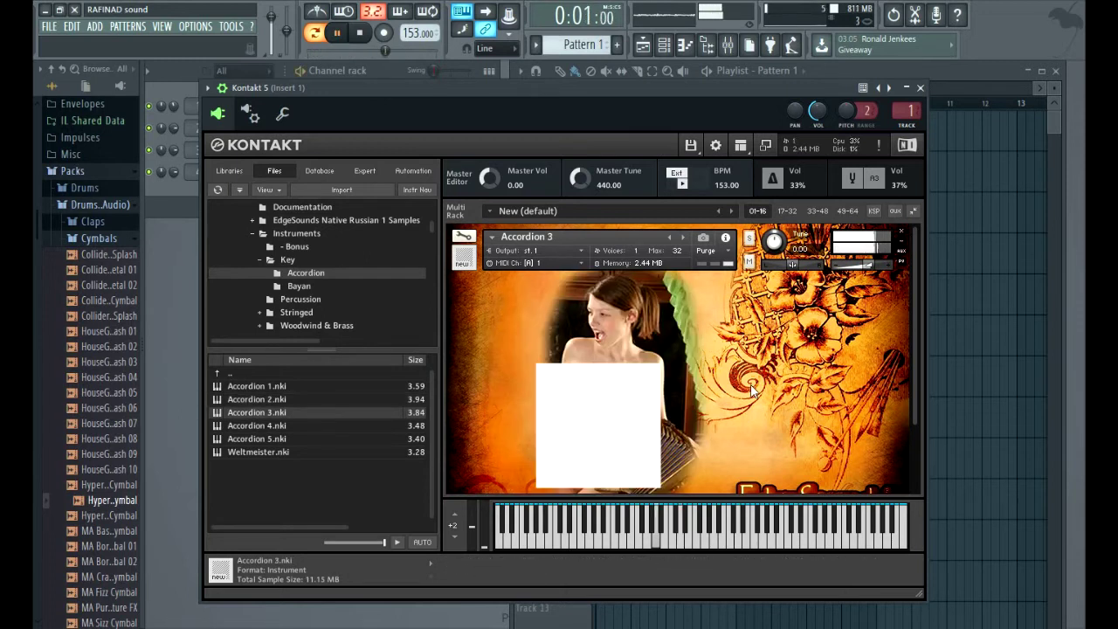
key("Down")
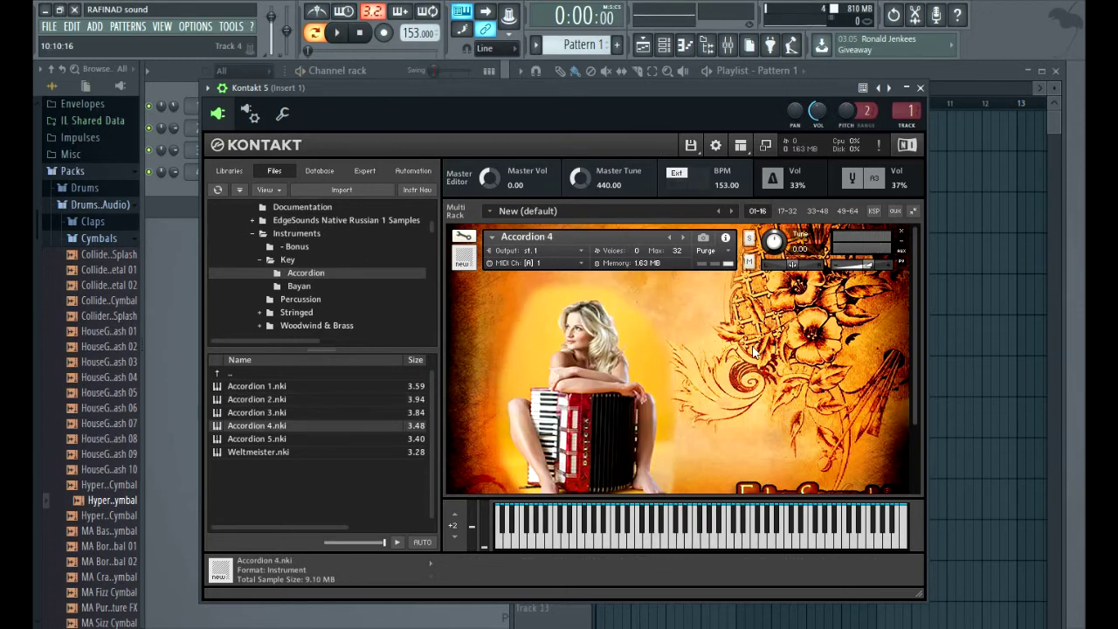
key("space")
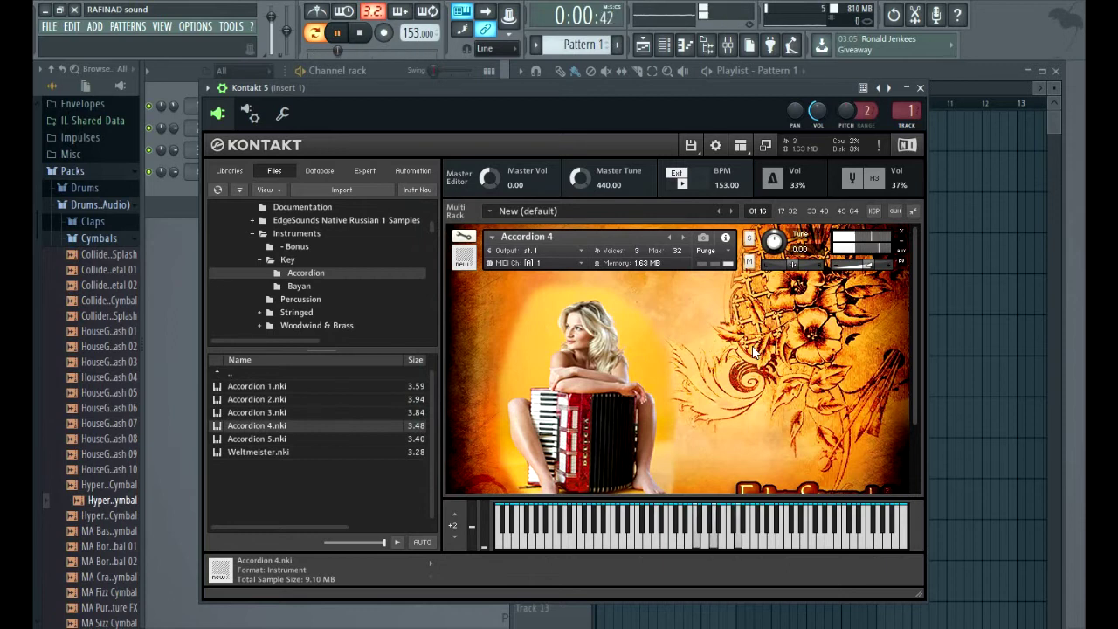
key("Down")
key("space")
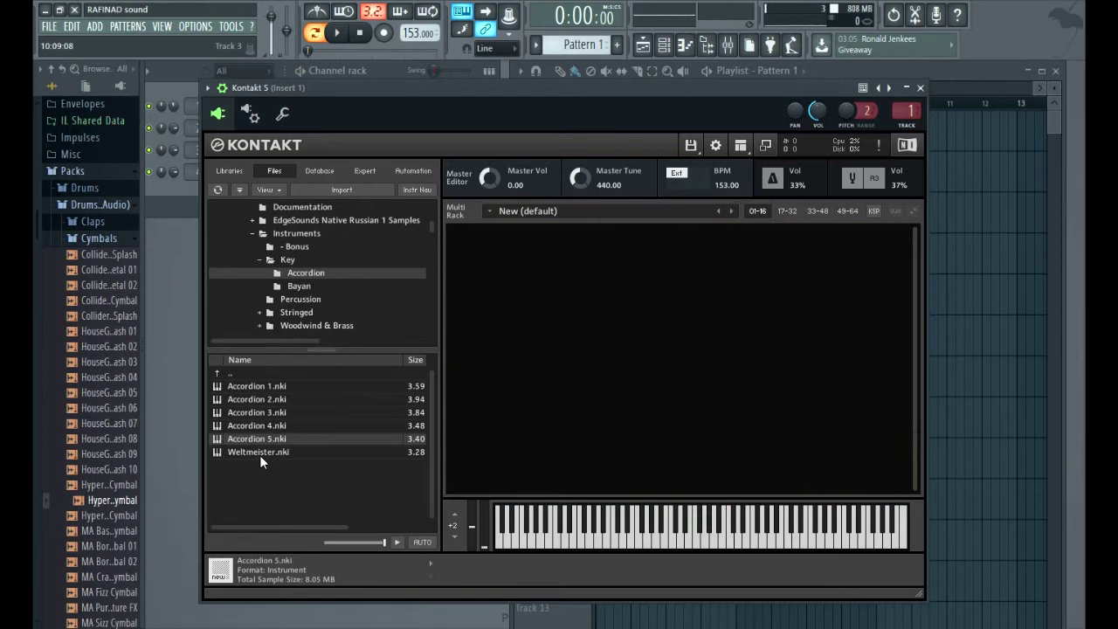
Step: Load Weltmeister.nki from the Accordion folder, audition it with playback, and remove it from the rack
left_click_drag(258, 455, 691, 377)
key("space")
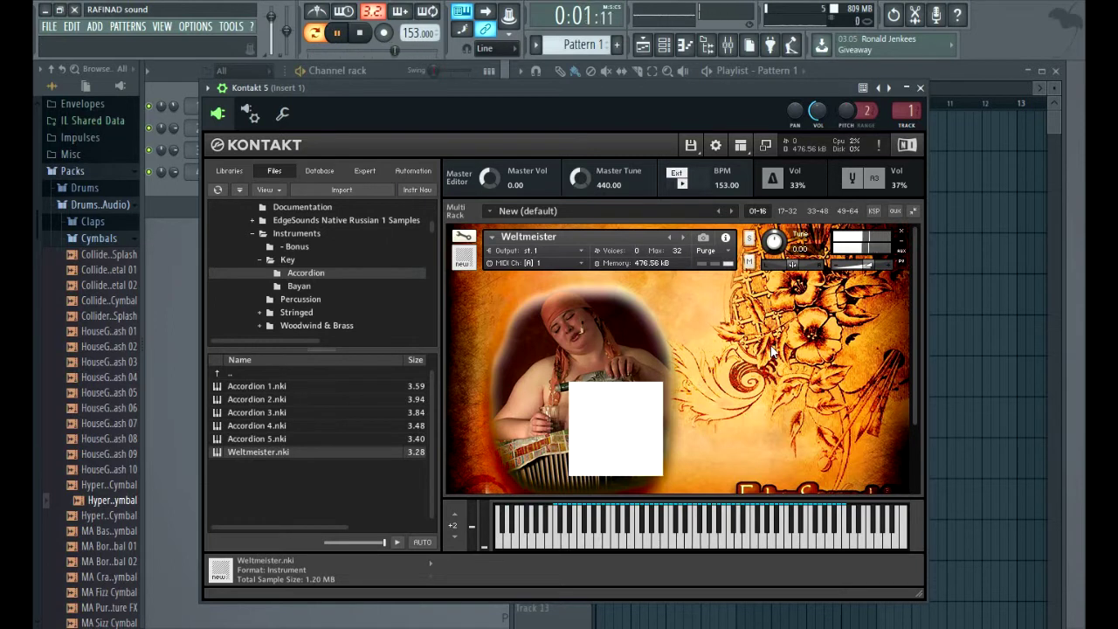
key("space")
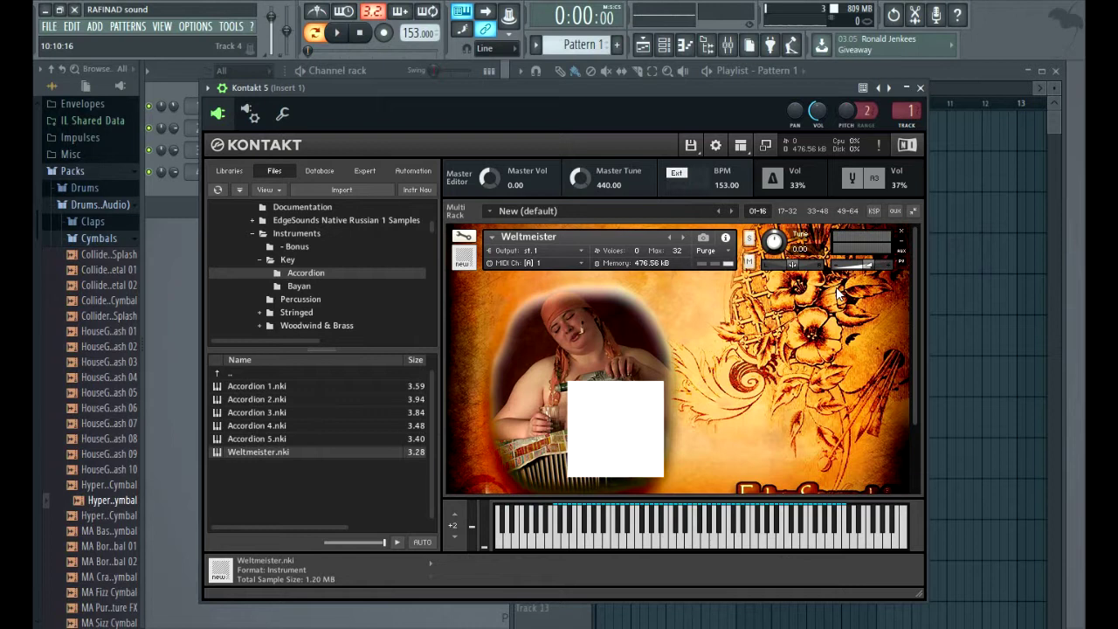
key("space")
key("space")
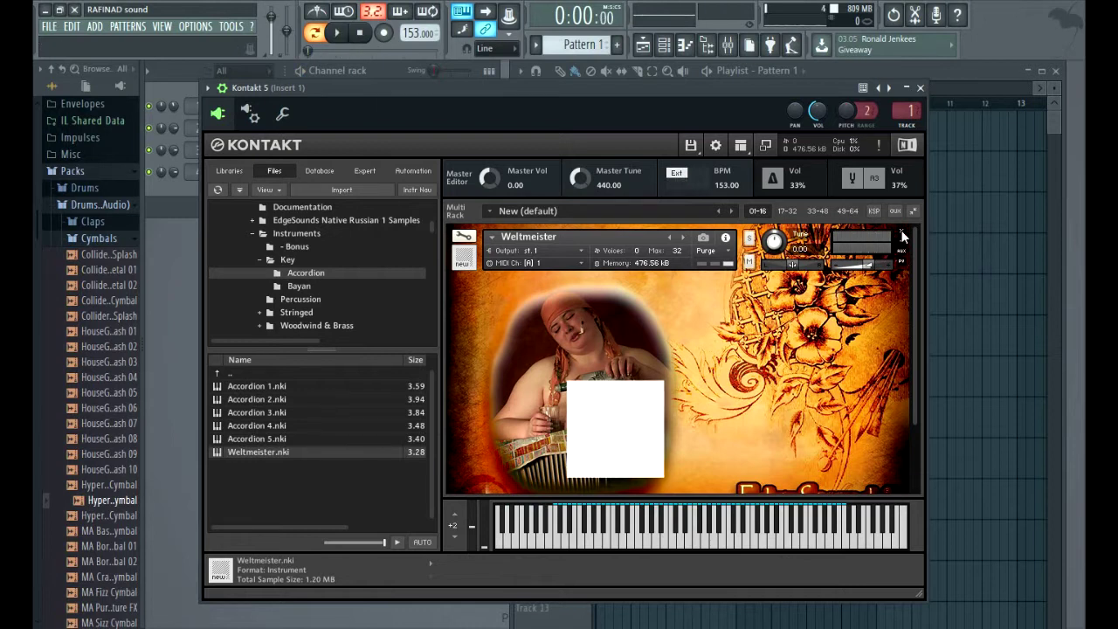
left_click(902, 233)
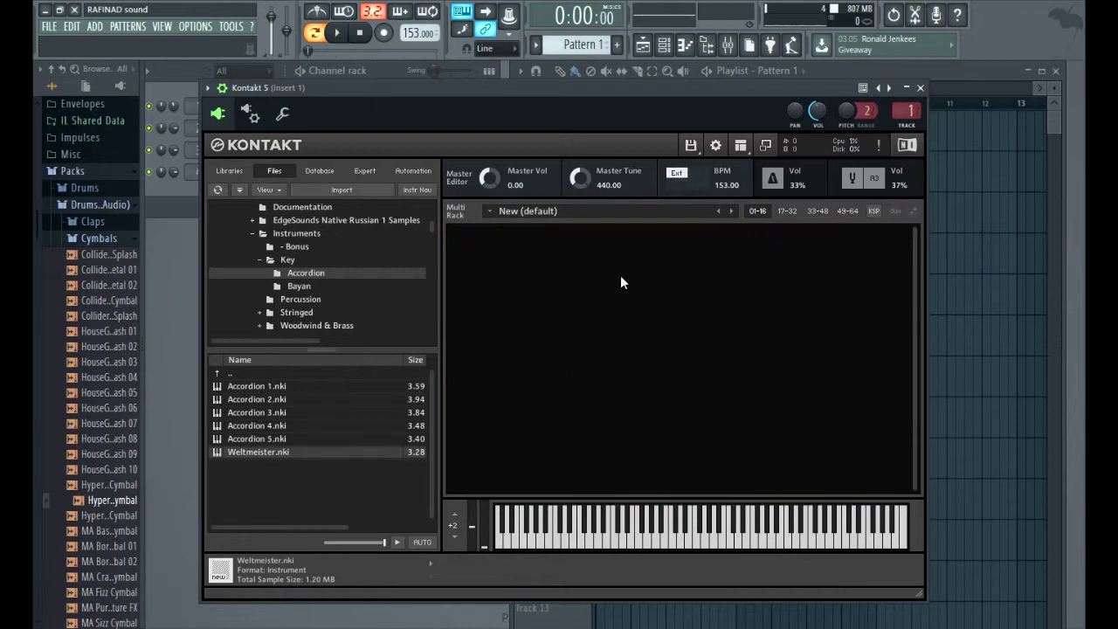
Step: Load Bayan 1.nki from the Key library's Bayan folder and start playback to audition it
left_click(299, 288)
double_click(234, 387)
scroll(272, 406, "down", 2)
scroll(285, 409, "up", 2)
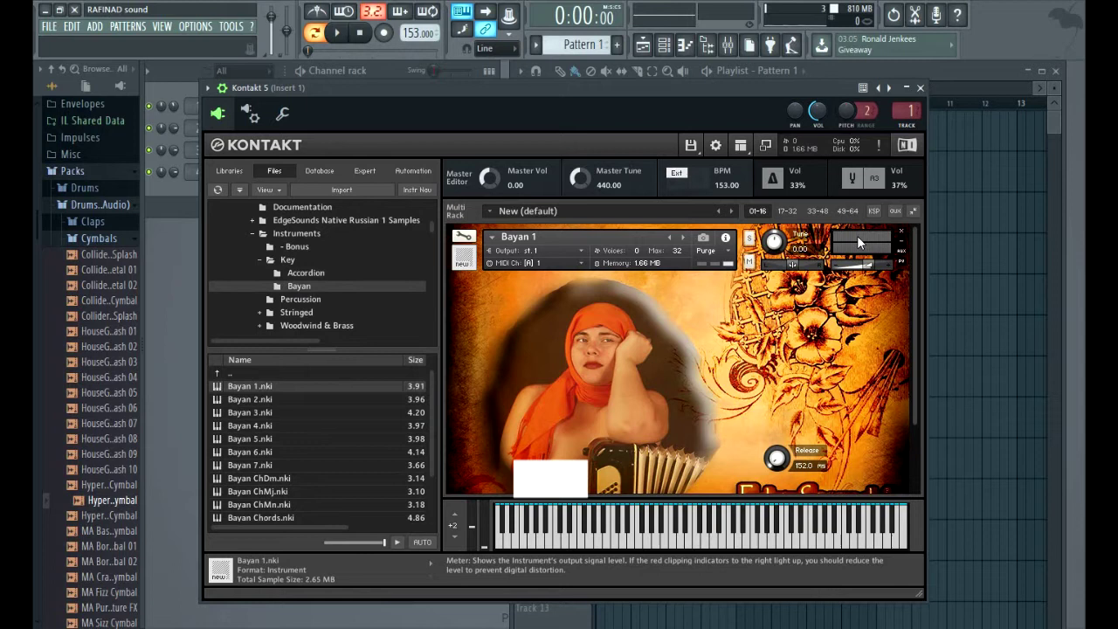
key("space")
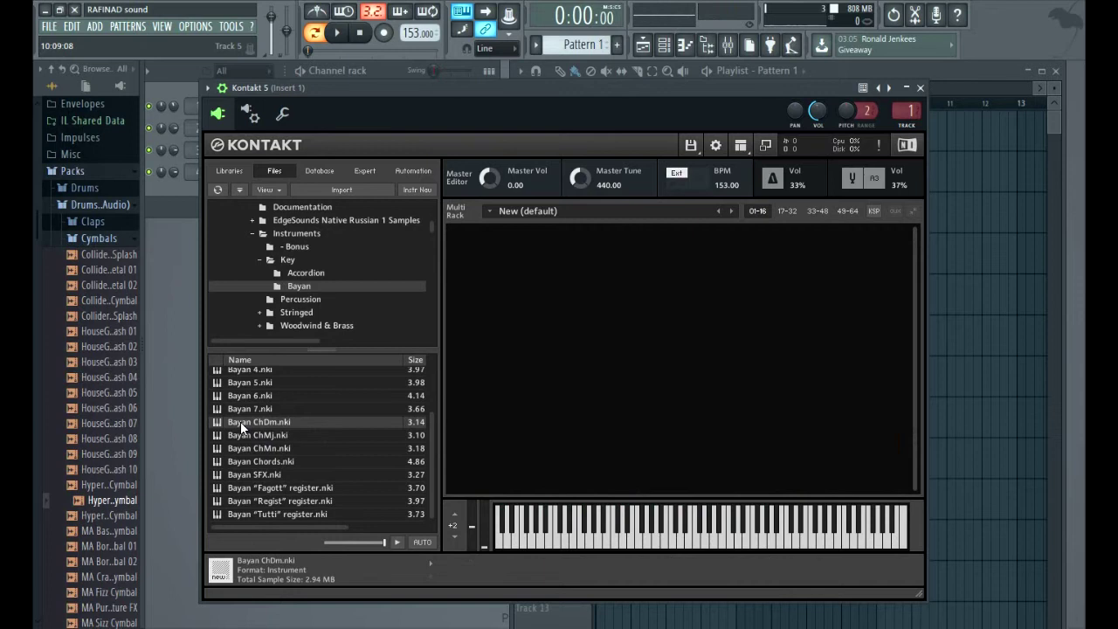
Step: Load Bayan ChDm.nki into the empty rack and play a couple of notes to audition it
left_click_drag(240, 421, 529, 432)
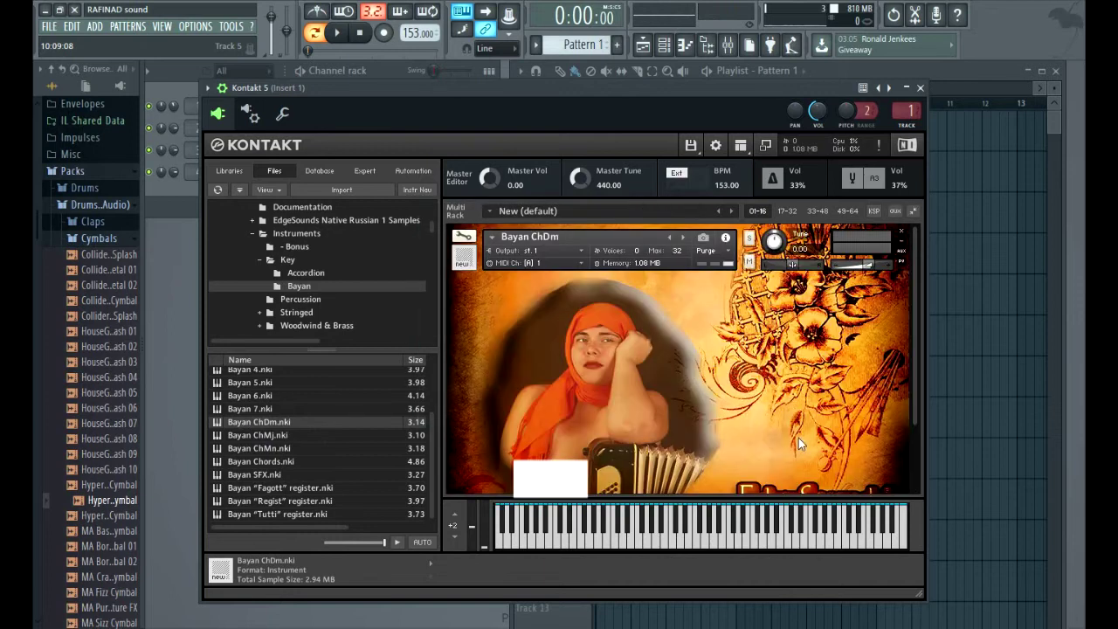
left_click(752, 541)
left_click(745, 539)
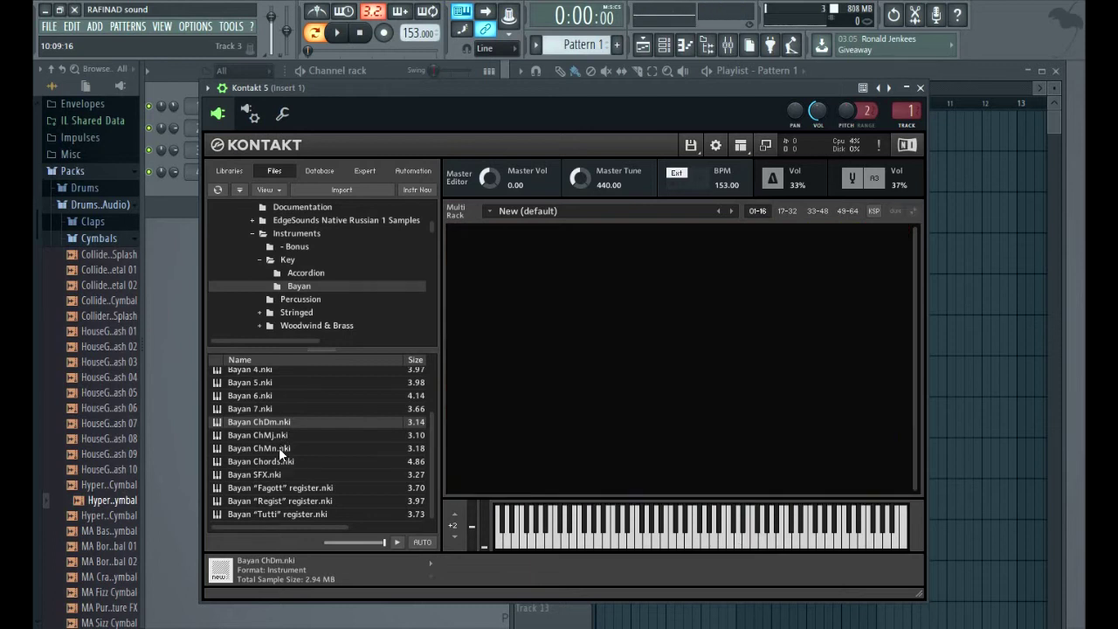
Step: Load Bayan Chords.nki and play several low and high notes to audition it
left_click_drag(276, 461, 699, 396)
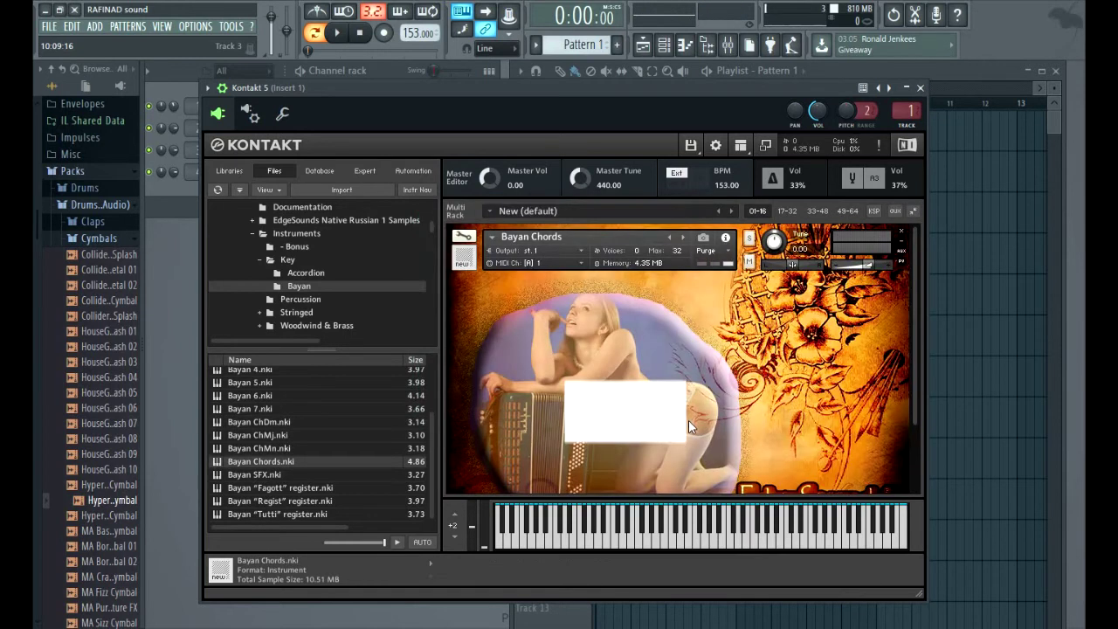
left_click(545, 539)
left_click(567, 540)
left_click(587, 535)
left_click(845, 539)
left_click(837, 542)
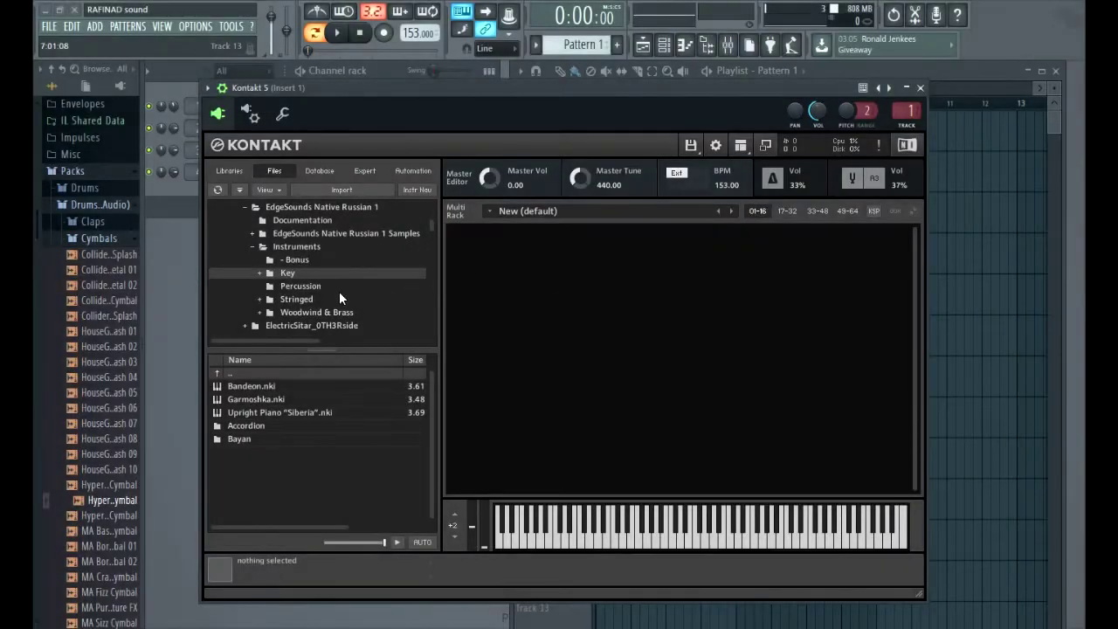
Step: Load Buben.nki from the Percussion folder and play notes up the keyboard to audition its sounds
left_click(319, 288)
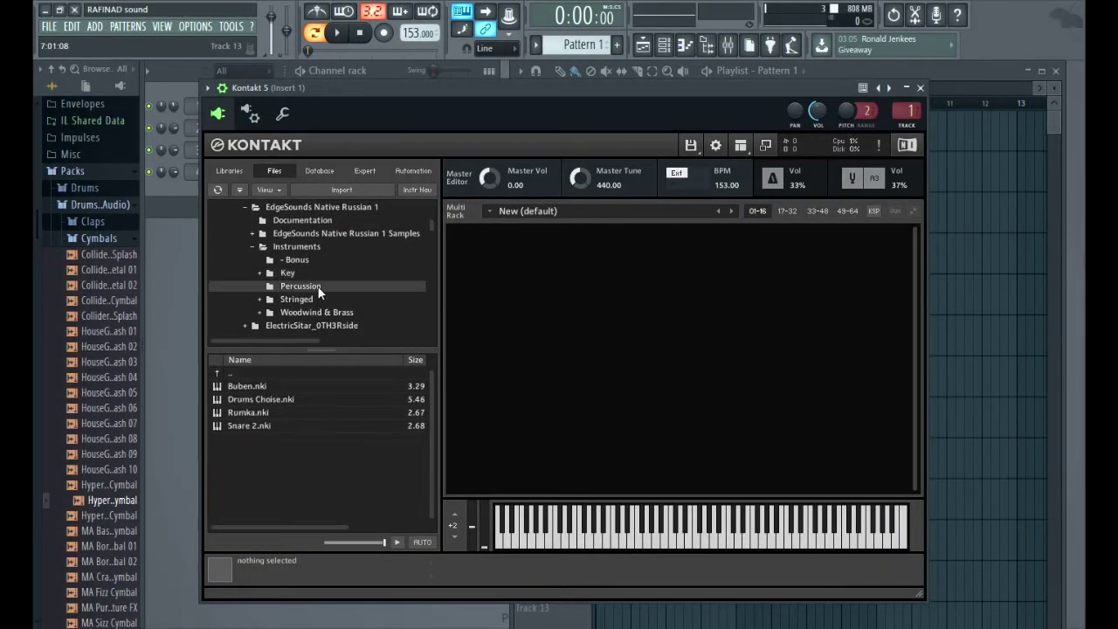
left_click(230, 387)
left_click_drag(629, 371, 629, 371)
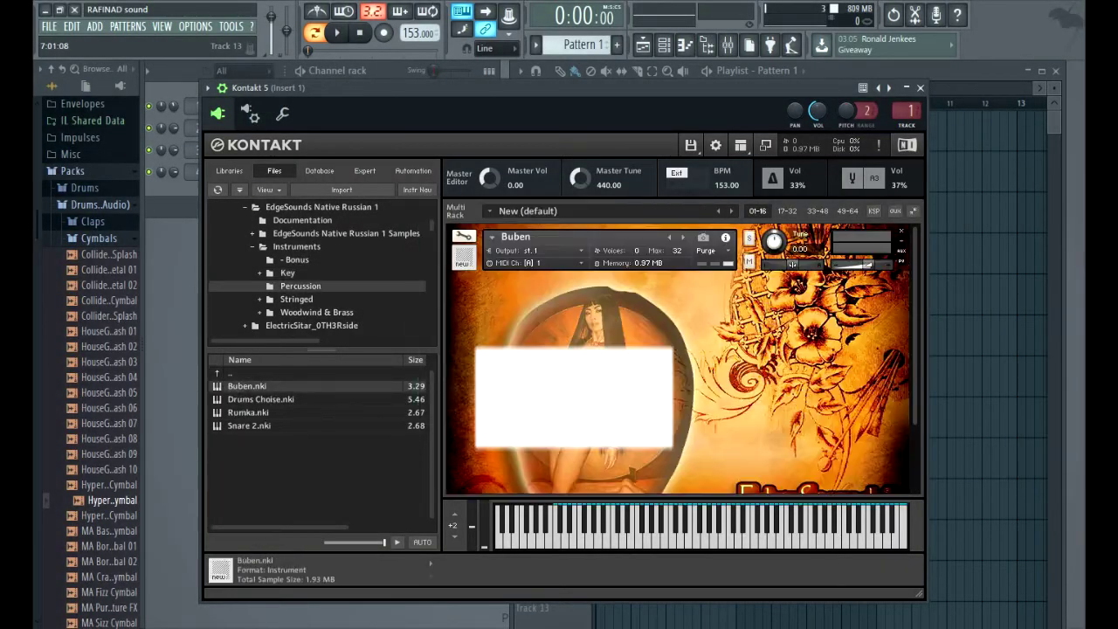
left_click(644, 546)
left_click(672, 547)
left_click(706, 547)
left_click(735, 548)
left_click(767, 547)
left_click(802, 546)
left_click(820, 541)
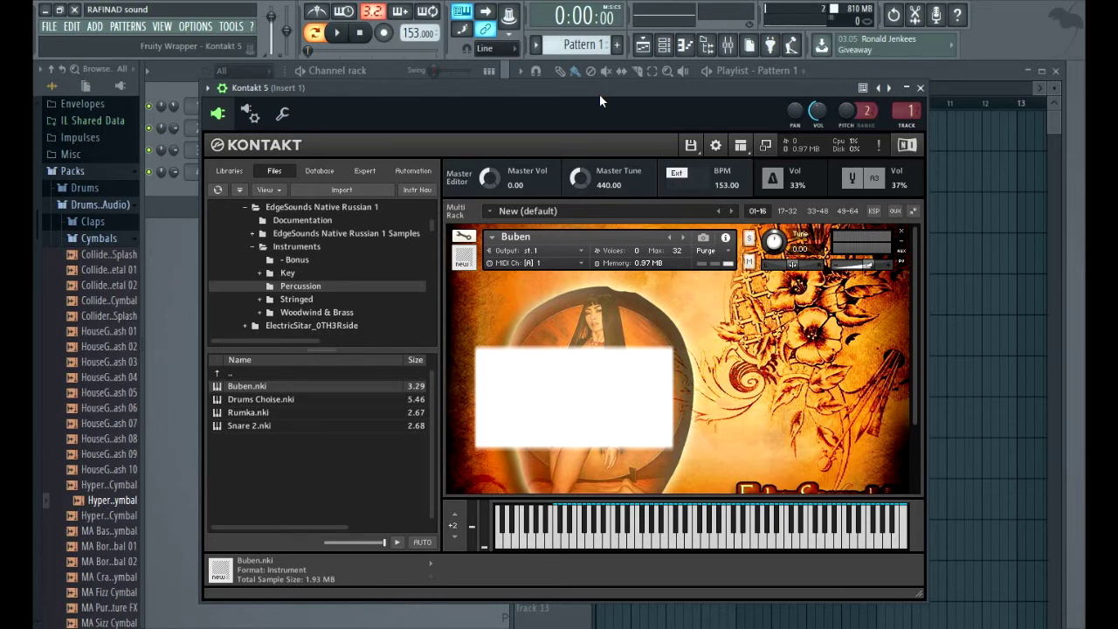
Step: Replace Buben with Drums Choise.nki, Rumka.nki and Snare 2.nki in turn to audition them, leaving the rack empty at the end
left_click(900, 231)
left_click_drag(262, 399, 662, 373)
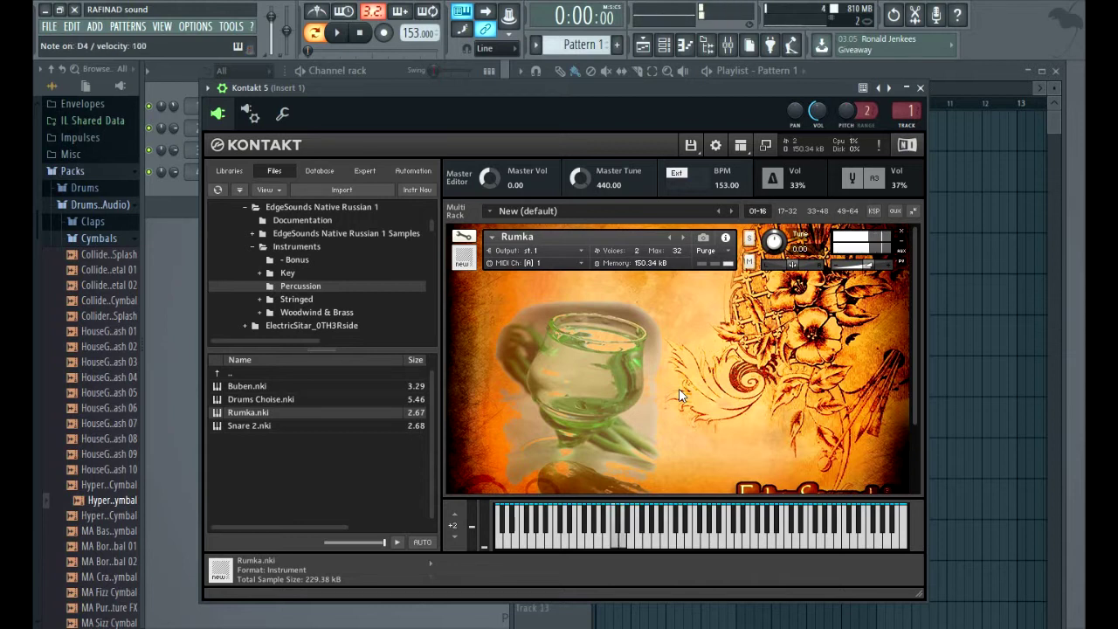
left_click(902, 232)
left_click_drag(230, 427, 631, 354)
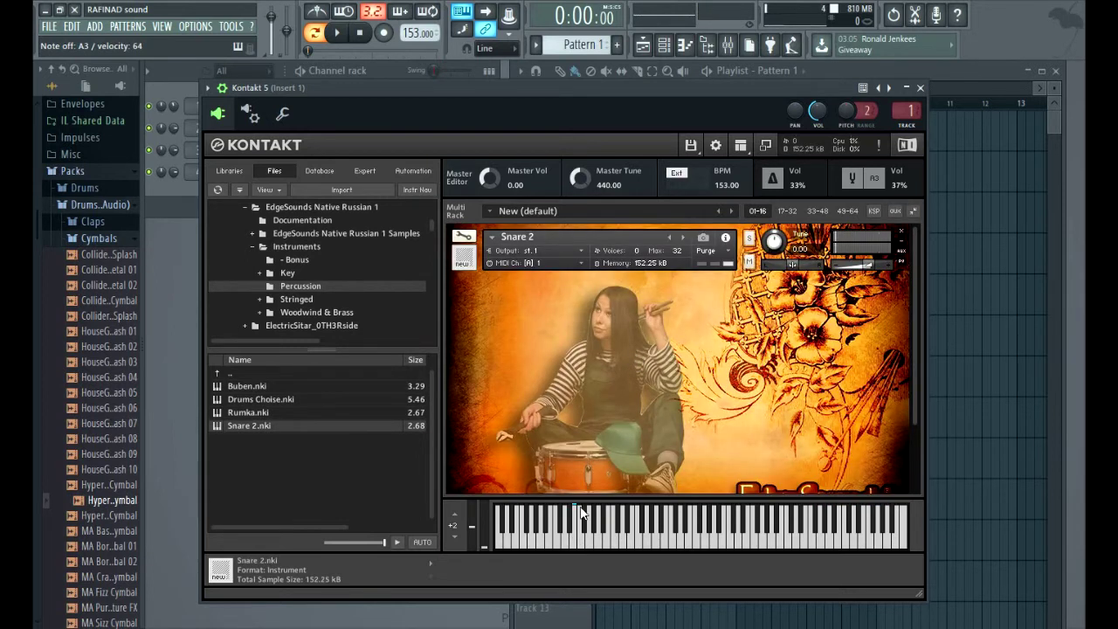
left_click(902, 232)
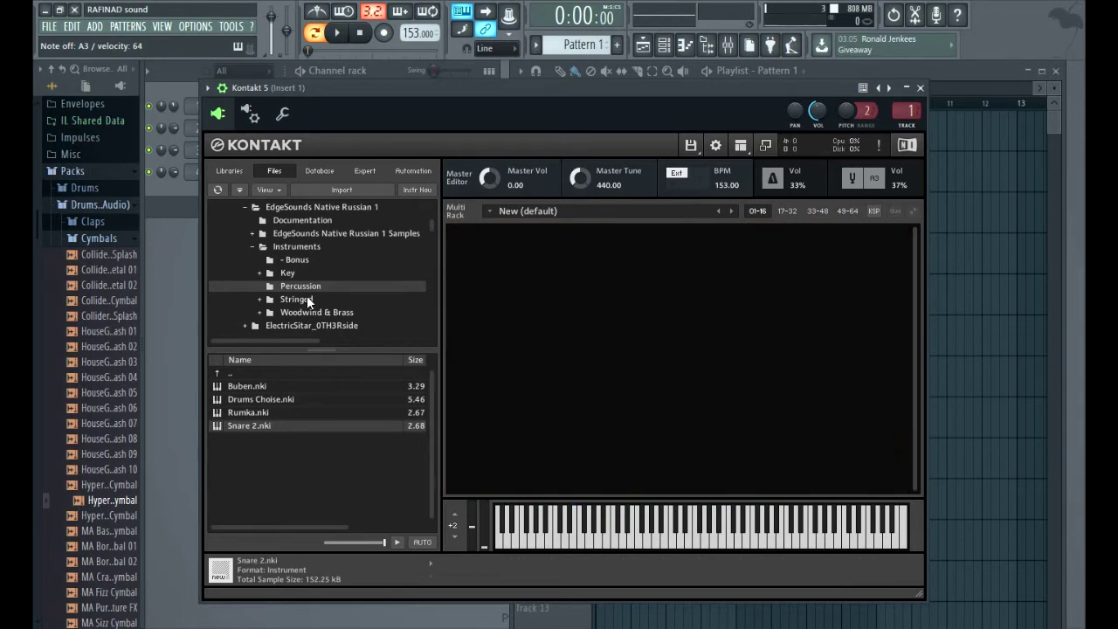
Step: Load Bass Slap + Fl.nki from the Stringed folder, play notes across the keyboard to audition it, and remove it from the rack
left_click(302, 300)
left_click_drag(251, 386, 729, 363)
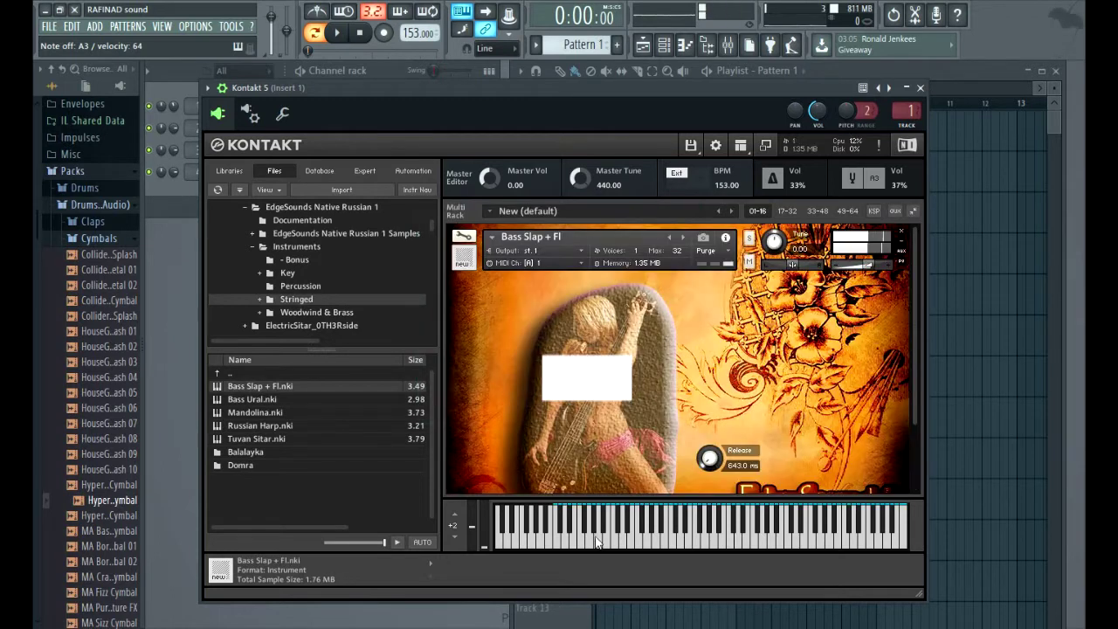
left_click(640, 542)
left_click(596, 540)
left_click(788, 538)
left_click(814, 539)
left_click(832, 539)
left_click(862, 540)
left_click(897, 541)
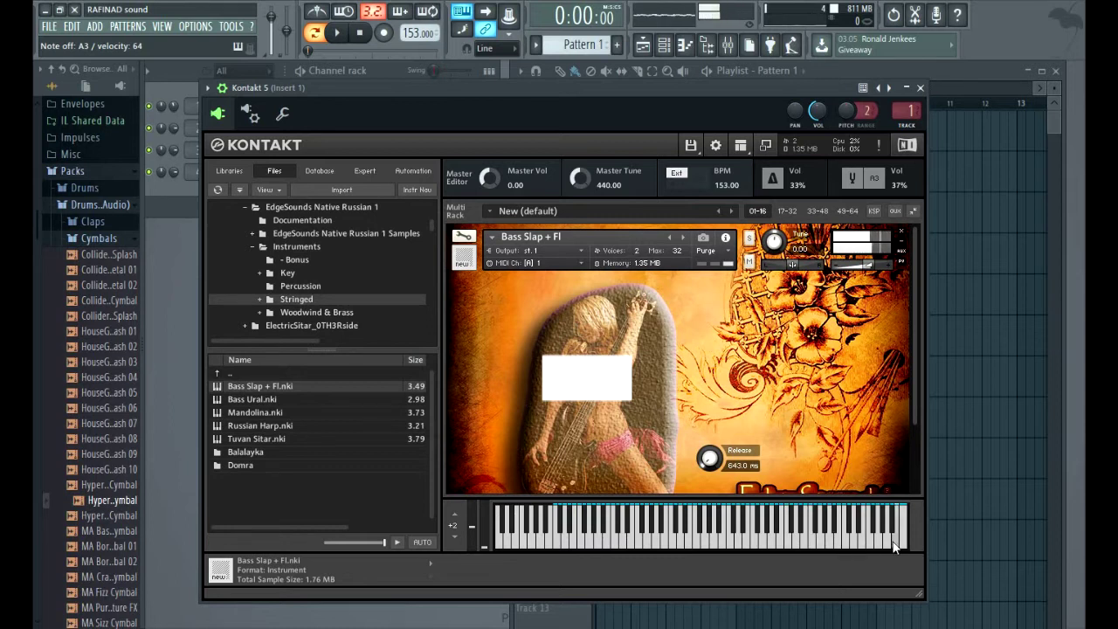
left_click(874, 540)
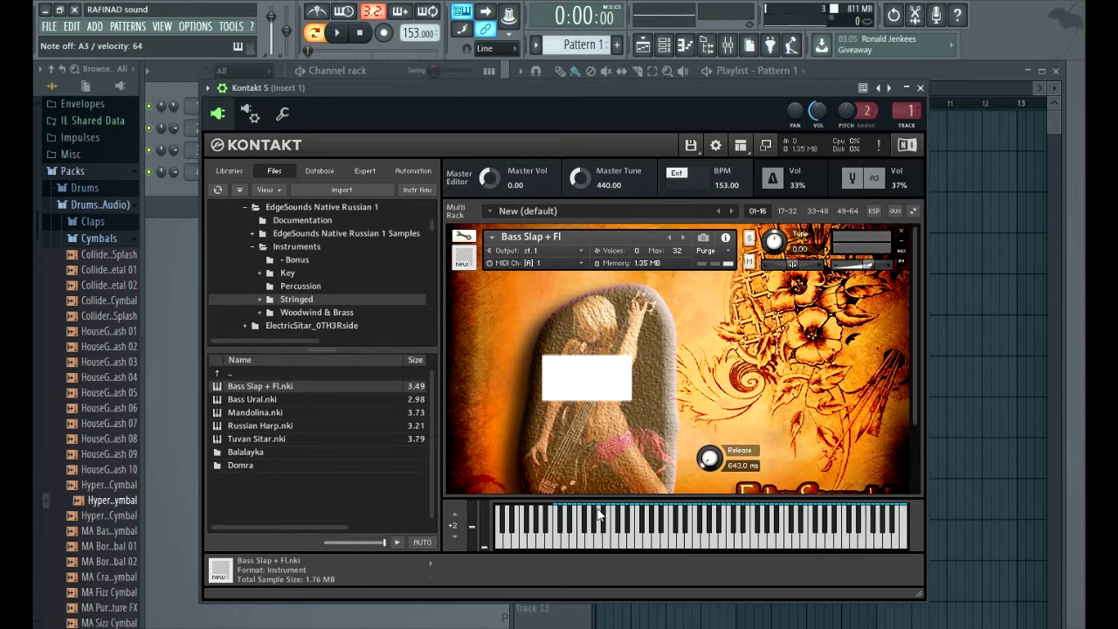
left_click(730, 535)
left_click(749, 537)
left_click(902, 231)
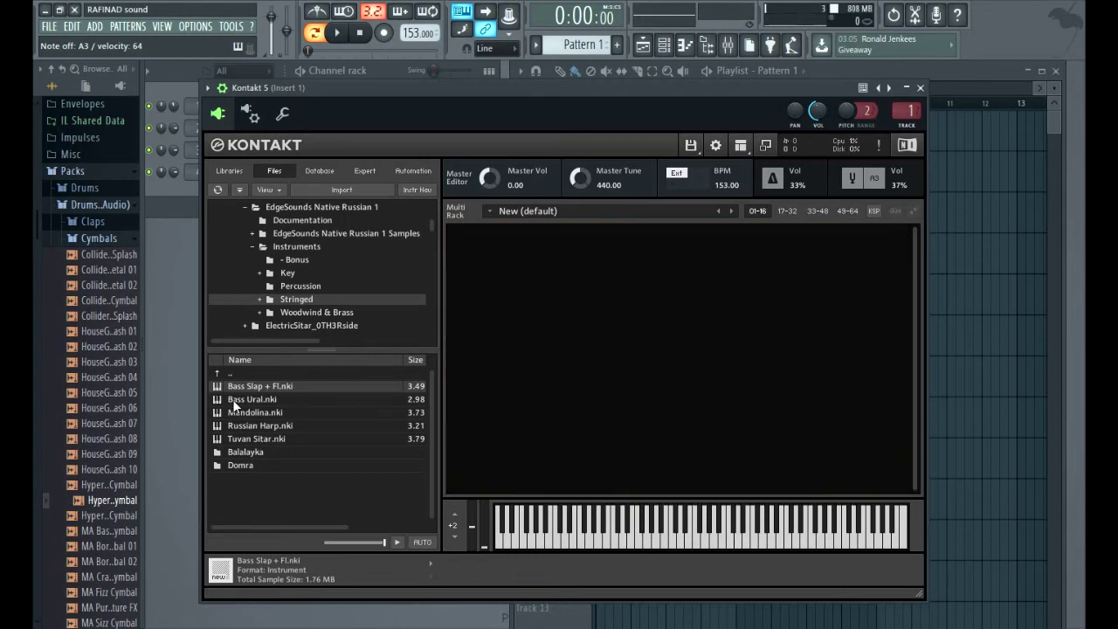
Step: Audition Bass Ural.nki, Mandolina.nki and Russian Harp.nki from the Stringed folder in turn, finishing by loading Tuvan Sitar.nki
double_click(232, 400)
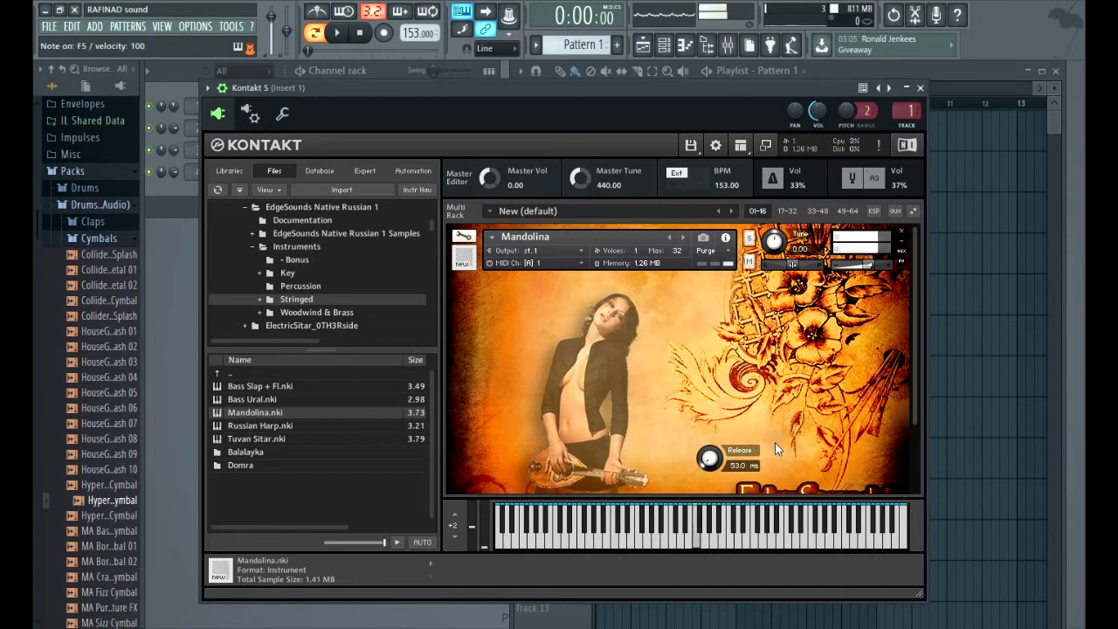
left_click_drag(278, 424, 643, 402)
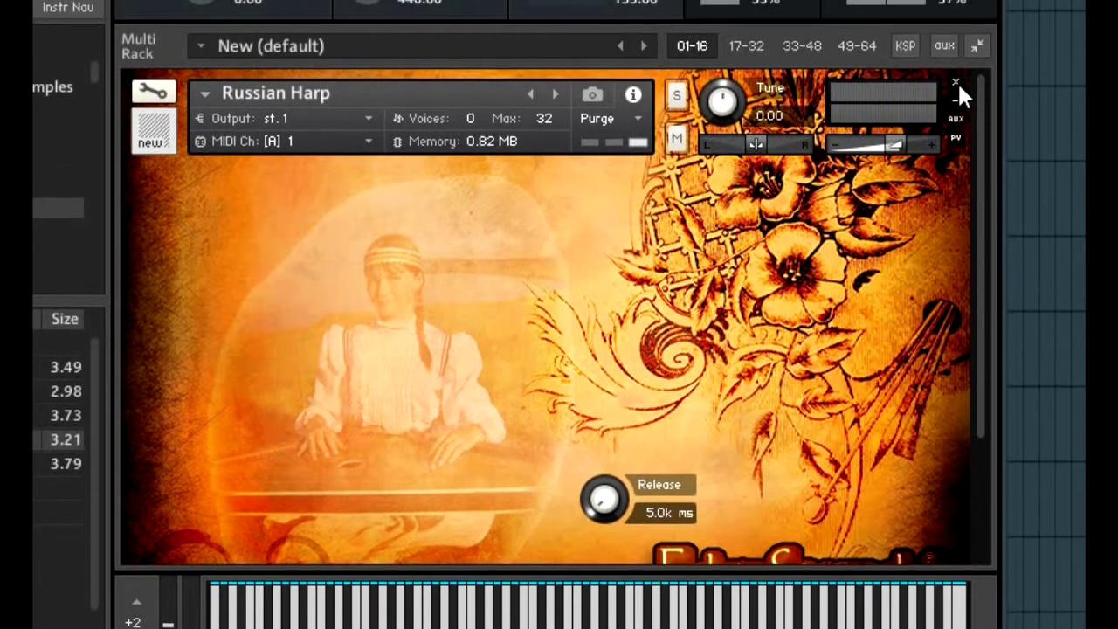
scroll(947, 131, "down", 2)
scroll(944, 171, "up", 2)
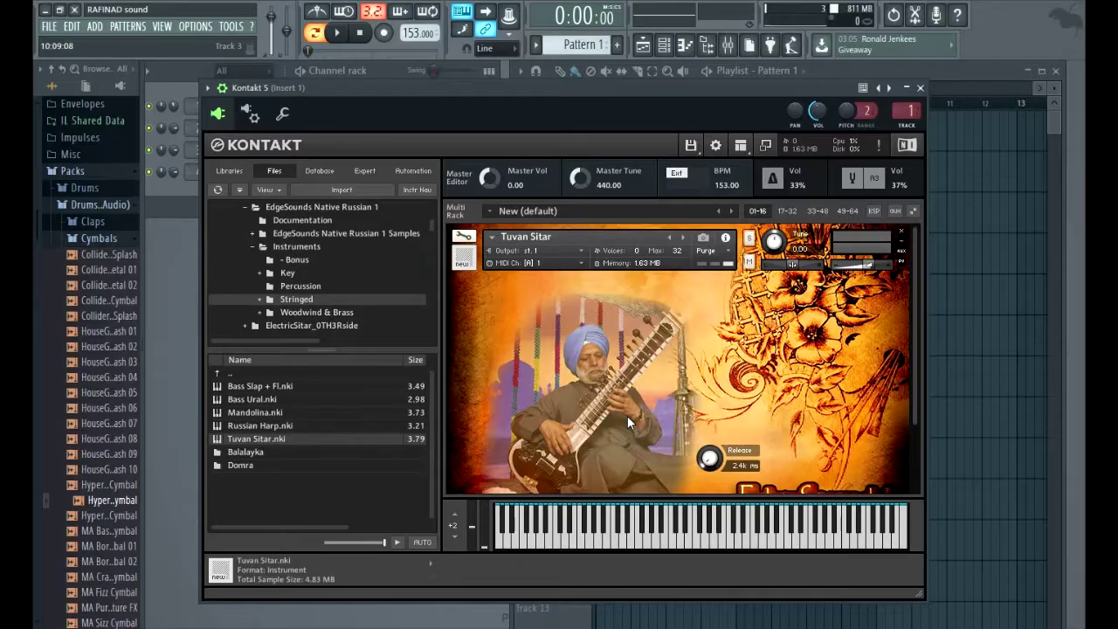
Step: Examine the Tuvan Sitar panel and play a short melody to audition the patch
scroll(629, 414, "down", 2)
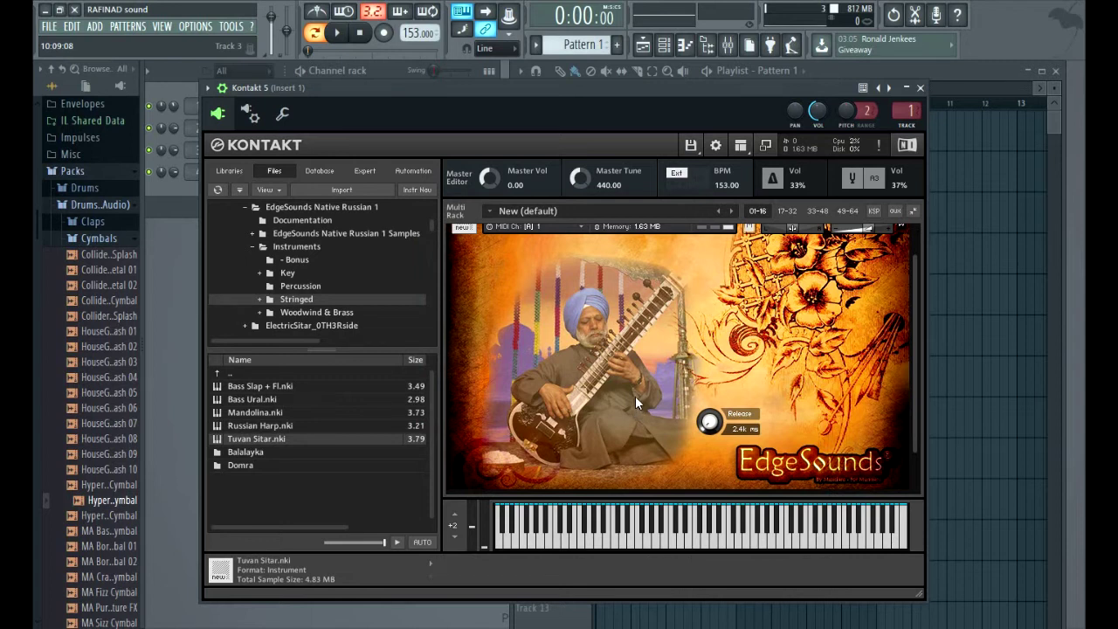
key("b")
key("m")
key("comma")
key("b")
key("m")
key("b")
key("v")
key("b")
key("l")
scroll(677, 420, "up", 1)
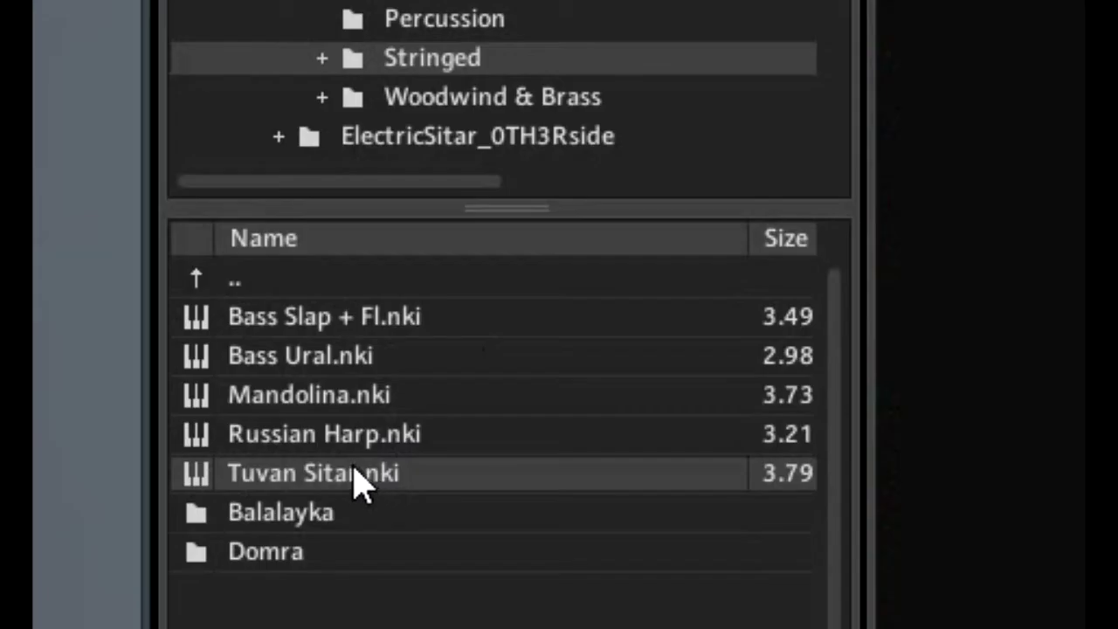
Step: Load Balalaika Bass 1.nki from the Stringed library's Balalayka folder, and replace it with Balalaika Bass 2.nki
double_click(250, 451)
scroll(275, 410, "down", 2)
scroll(257, 399, "up", 2)
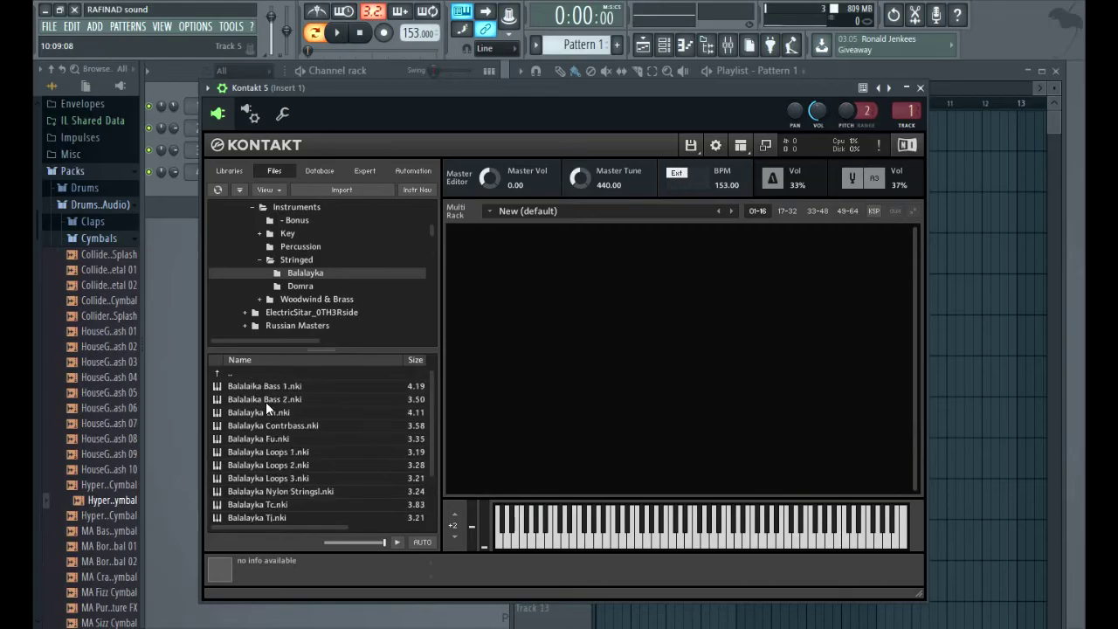
double_click(247, 386)
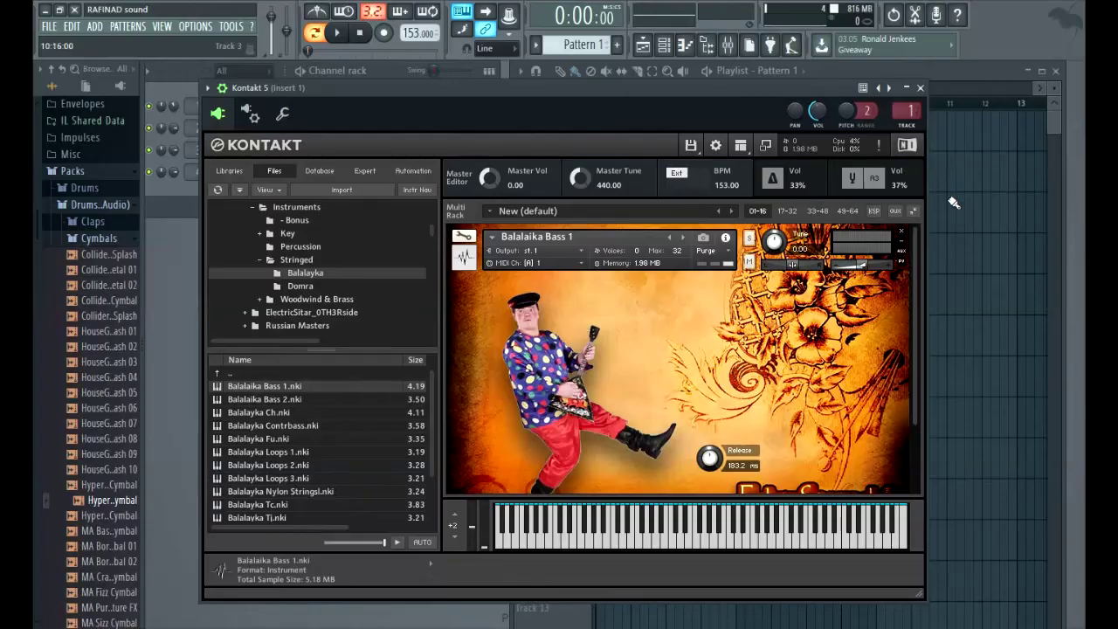
double_click(264, 399)
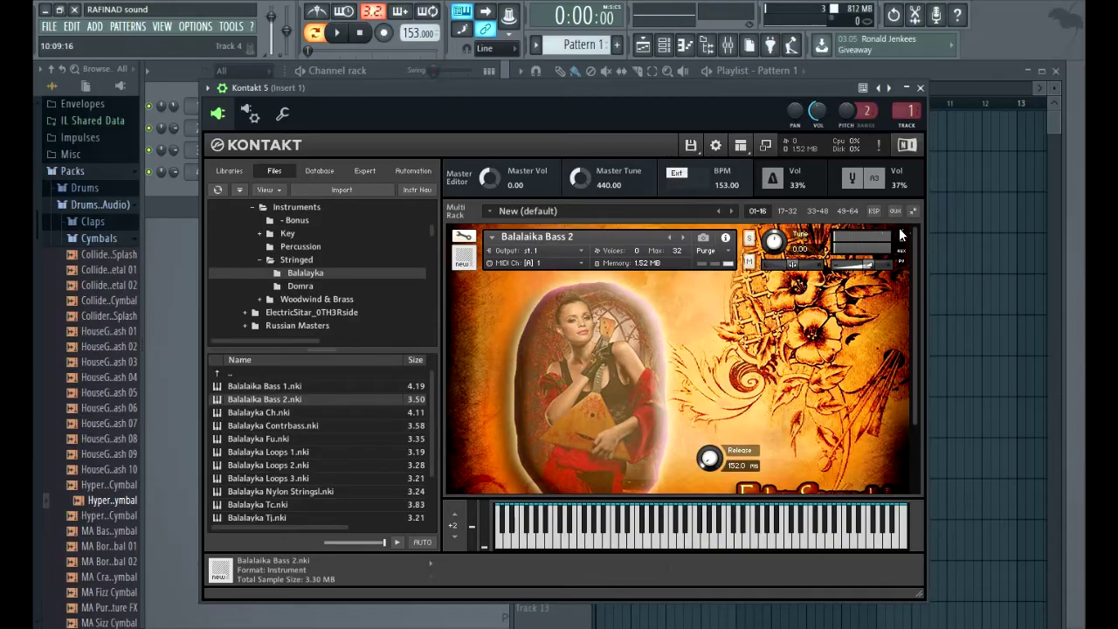
Step: Remove Balalaika Bass 2 from the rack, load Balalayka Ch.nki in its place, and play a few notes to audition it
left_click(901, 233)
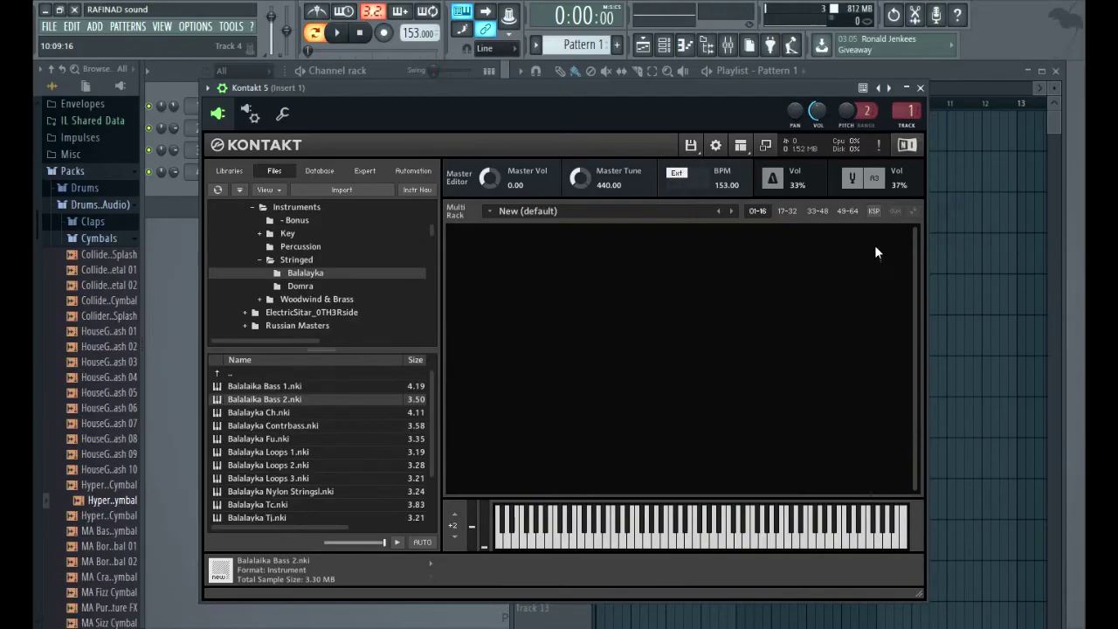
left_click_drag(61, 382, 800, 318)
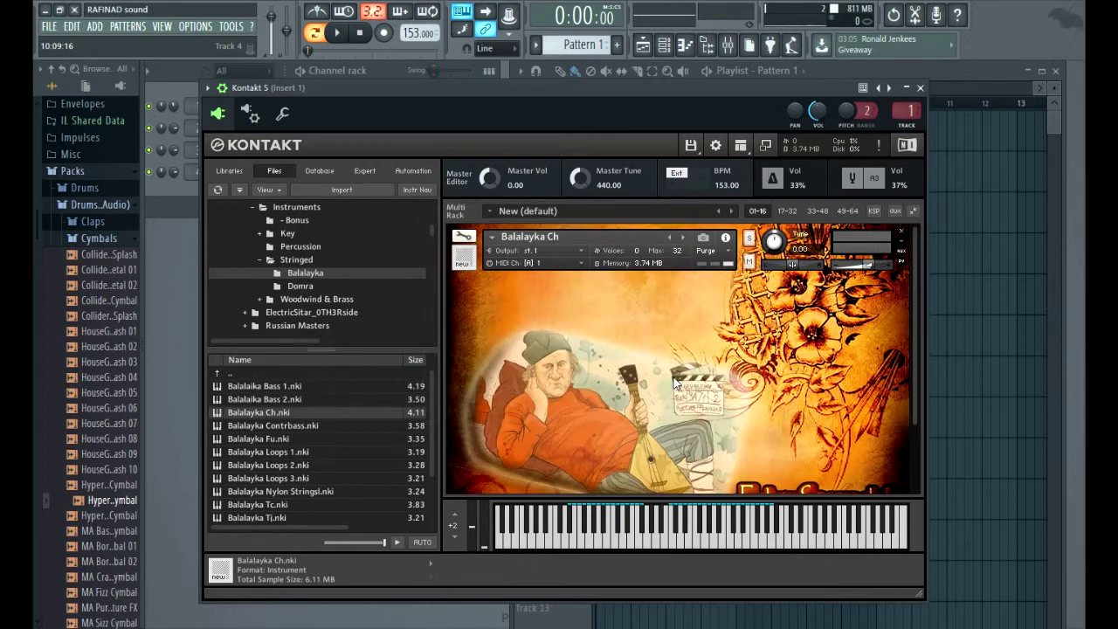
key("n")
key("b")
key("c")
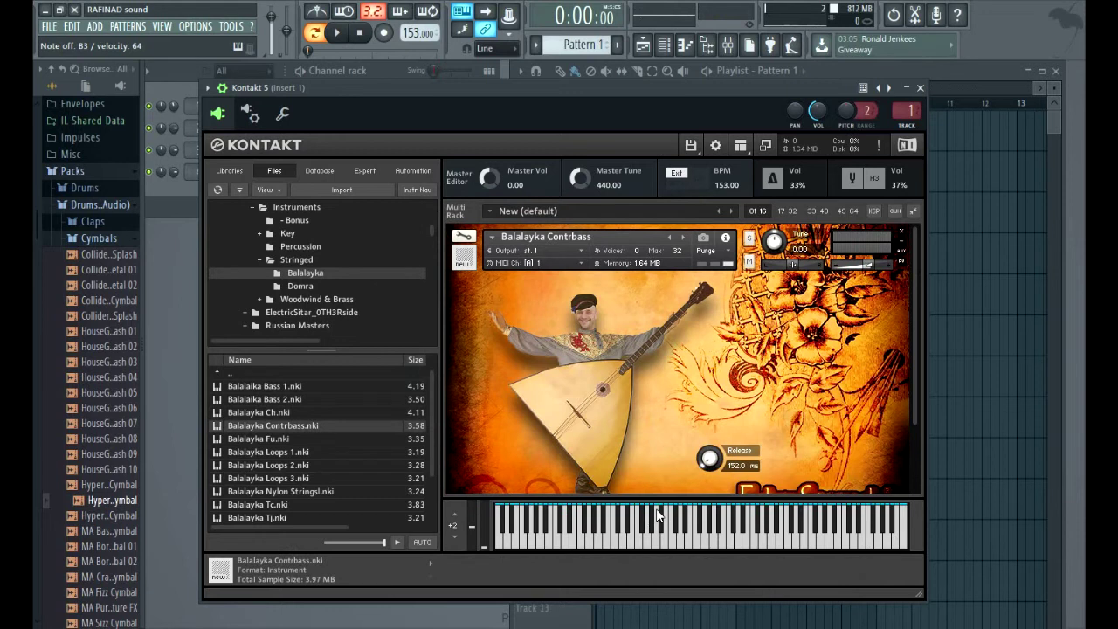
Step: Play a few notes on the Balalayka Contrbass patch to audition it
key("x")
key("v")
key("n")
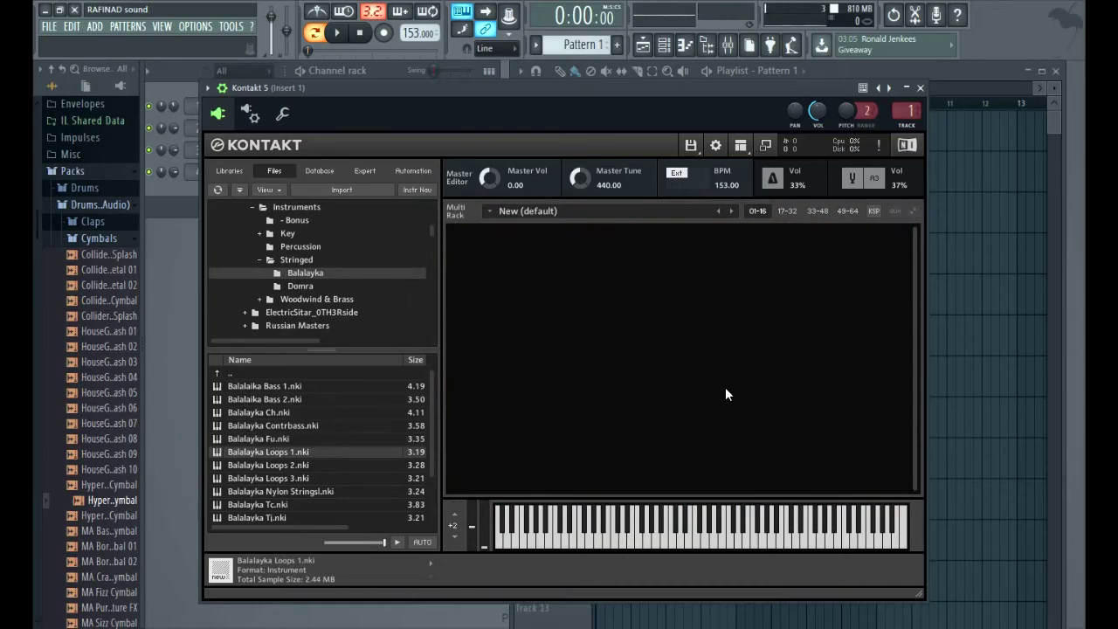
Step: Load Balalayka Loops 1.nki, audition two of its loops on the keyboard, and remove it from the rack
left_click_drag(272, 454, 743, 379)
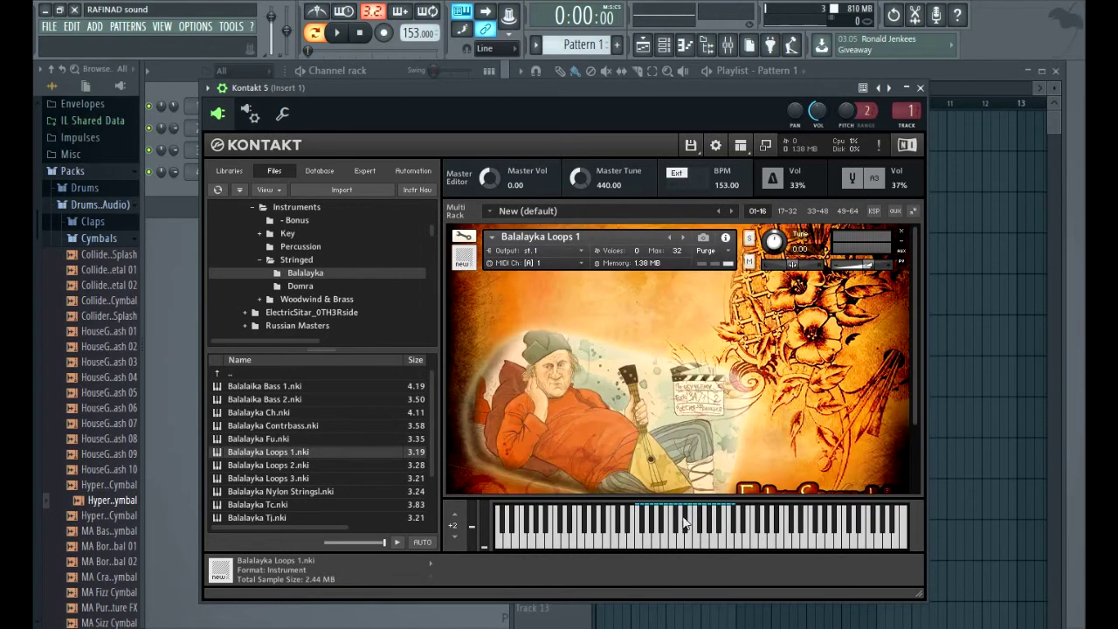
left_click(658, 545)
left_click(670, 540)
left_click(902, 232)
Step: Load Balalayka Loops 2.nki and trigger one of its loops to audition it
left_click_drag(260, 469, 794, 364)
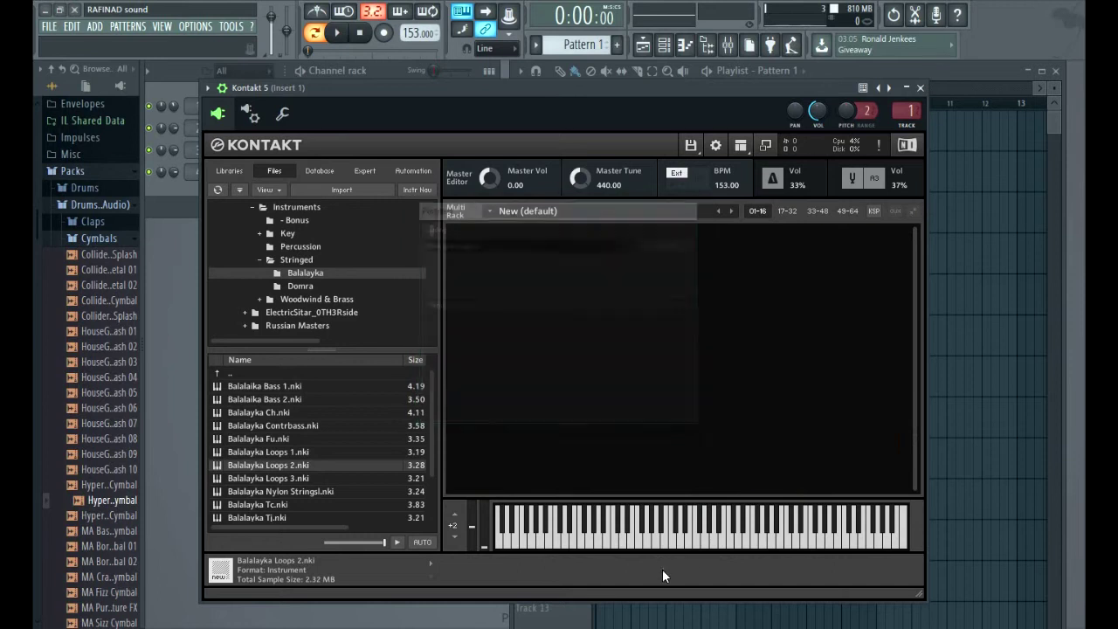
left_click(648, 547)
left_click(649, 547)
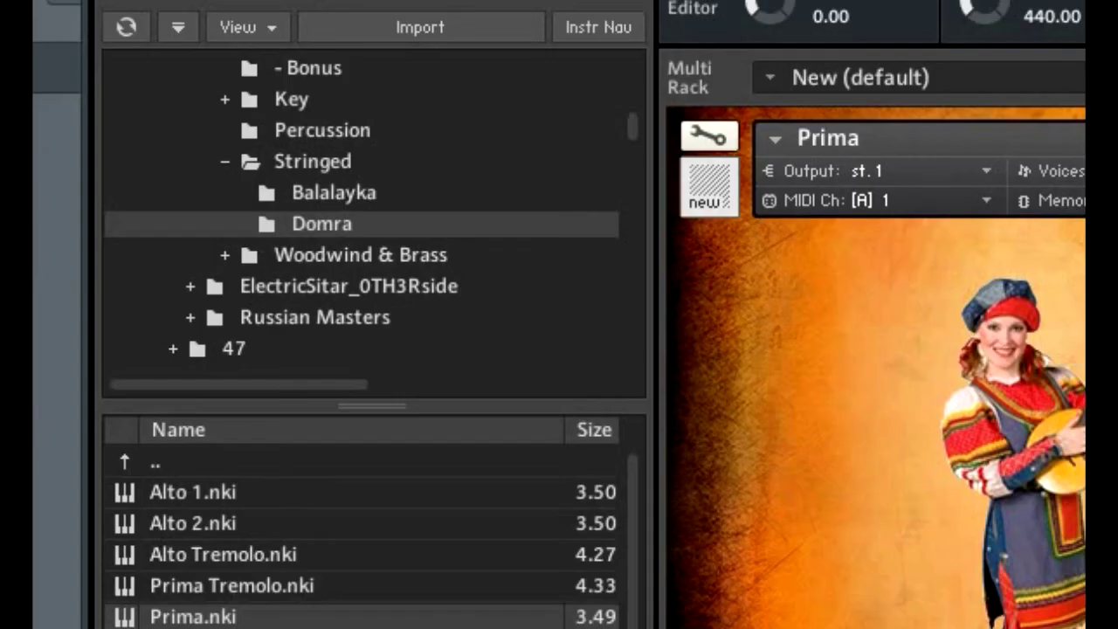
Step: Remove the Prima patch from the rack, collapse the Stringed folder, and open the Woodwind & Brass folder
left_click(1083, 131)
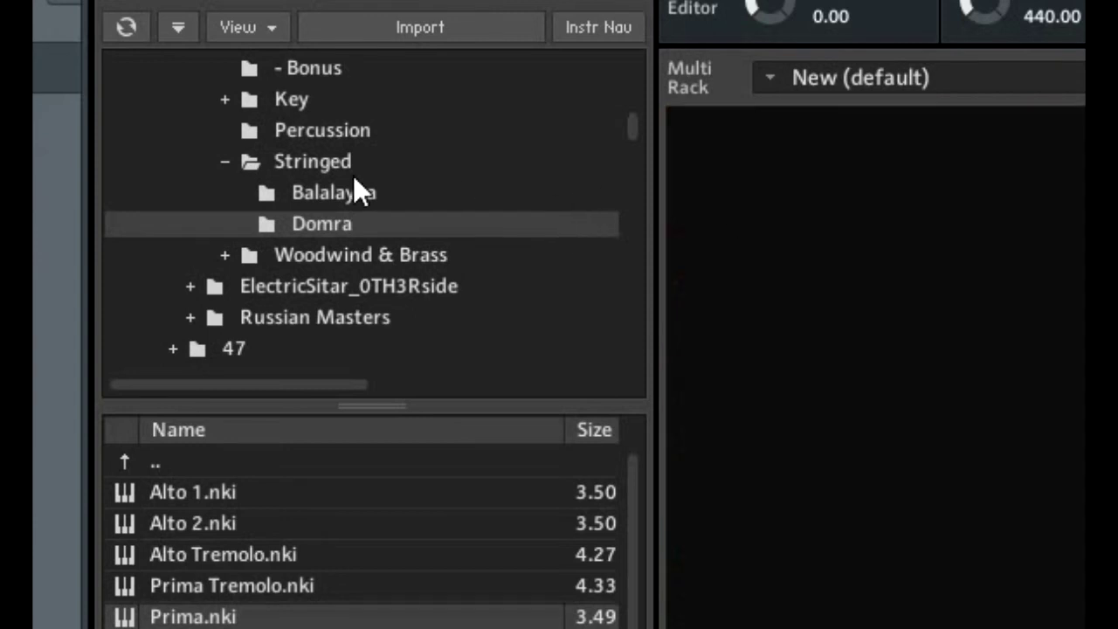
left_click(225, 163)
left_click(247, 161)
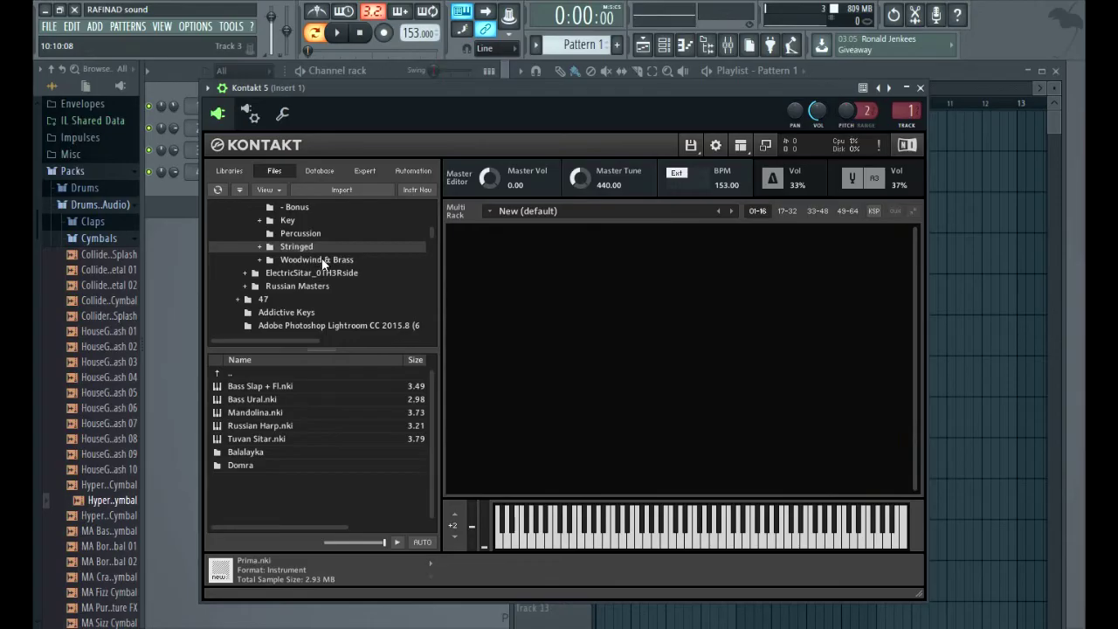
left_click(322, 260)
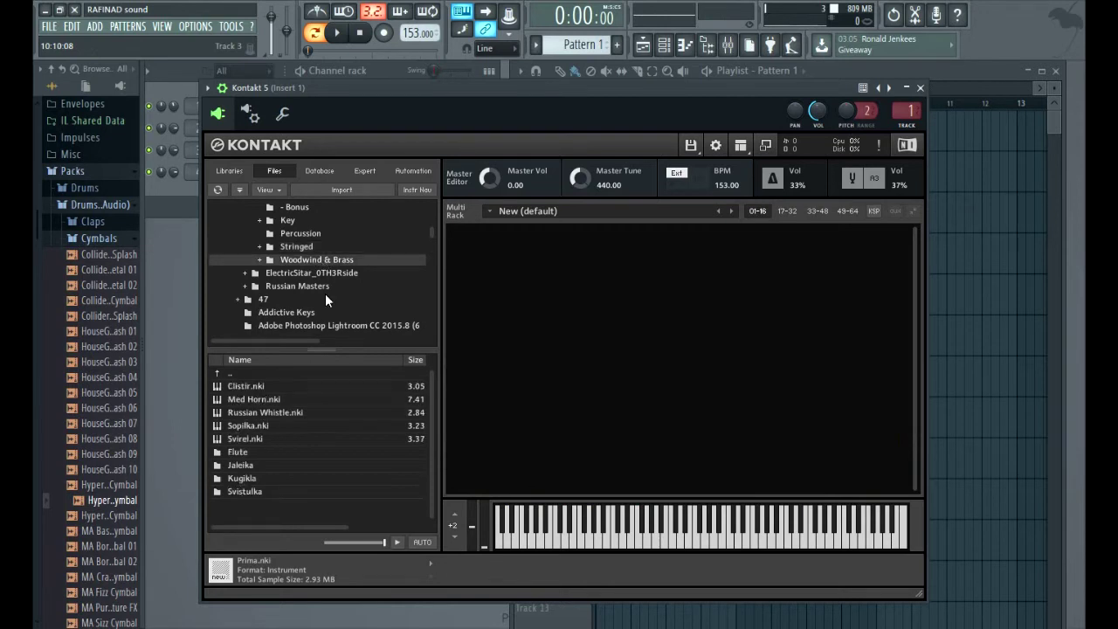
Step: Load Clistir.nki from Woodwind & Brass and work through the folder's patches, playing Russian Whistle and looking over the Sopilka panel
left_click_drag(246, 385, 636, 350)
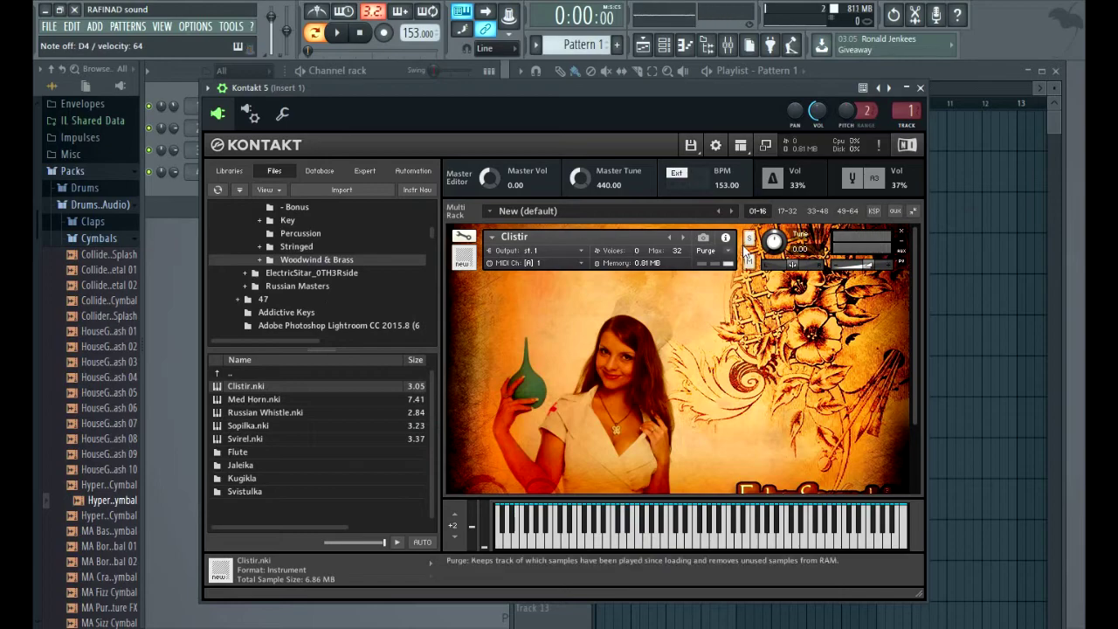
left_click(683, 237)
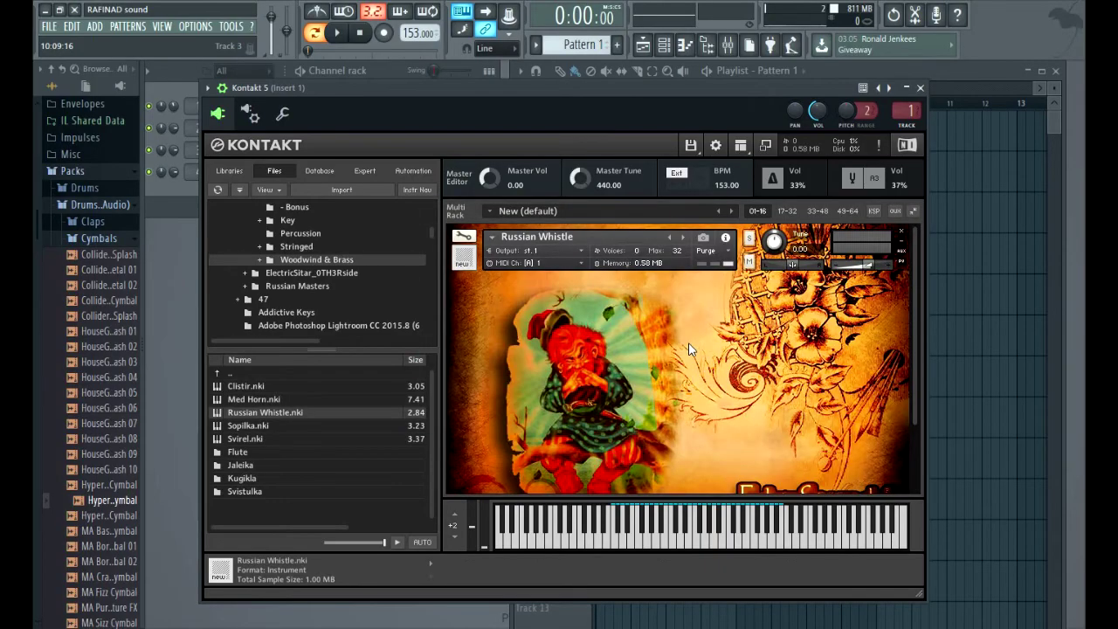
key("w")
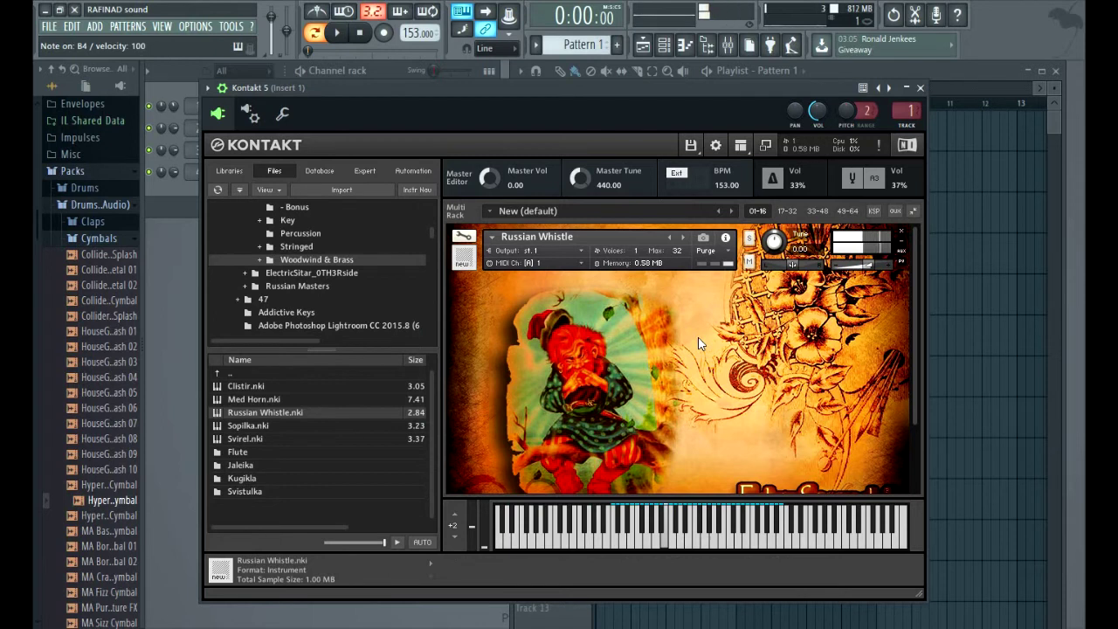
key("v")
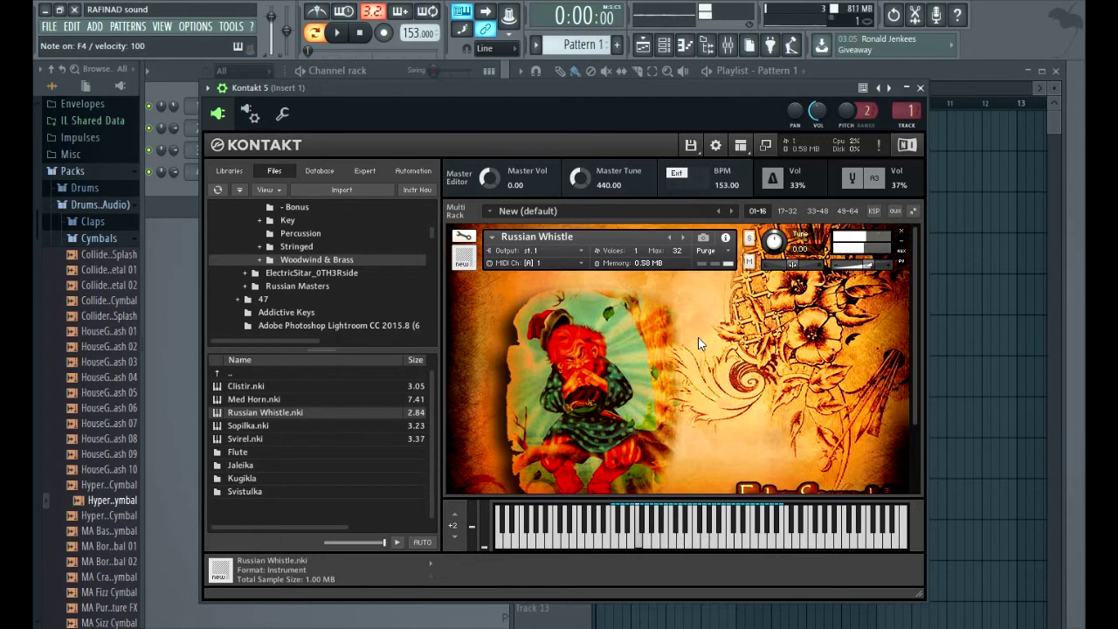
key("x")
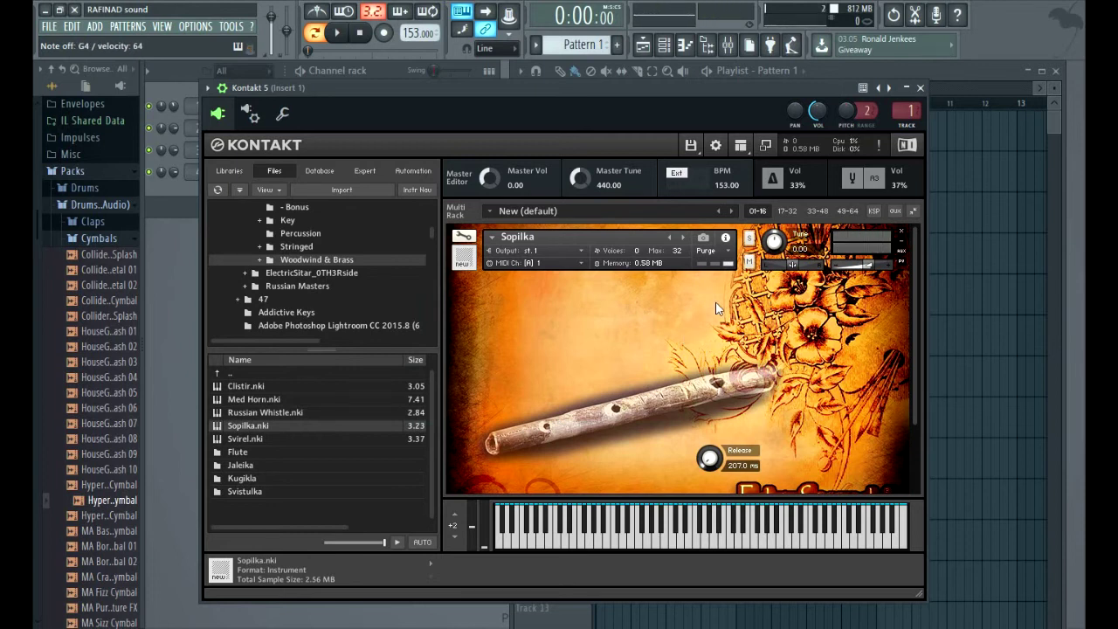
scroll(718, 308, "down", 6)
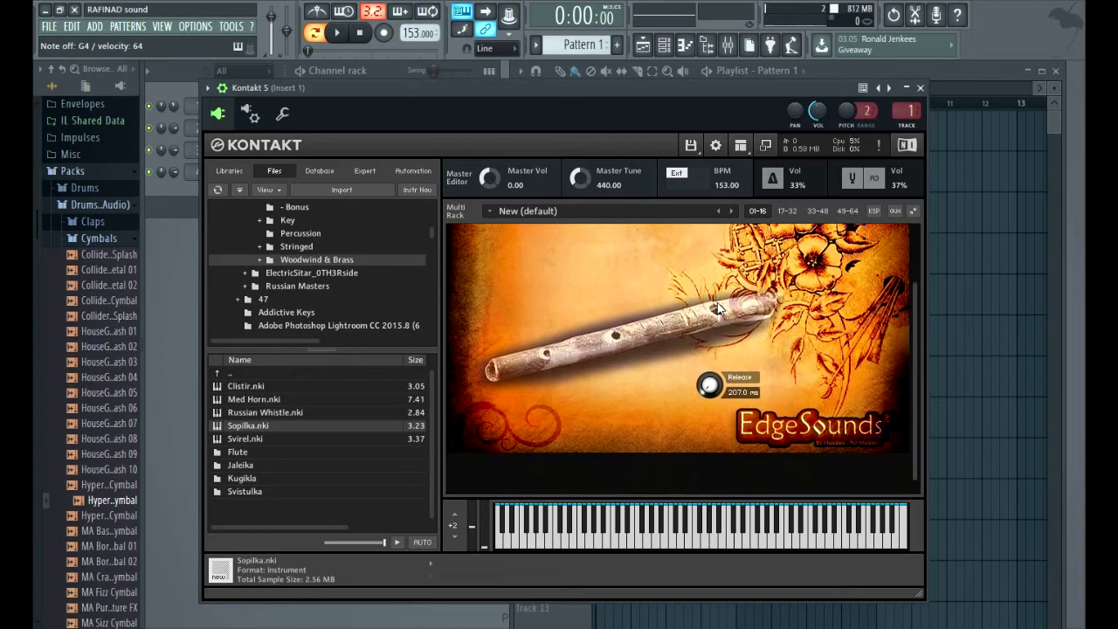
scroll(719, 307, "up", 6)
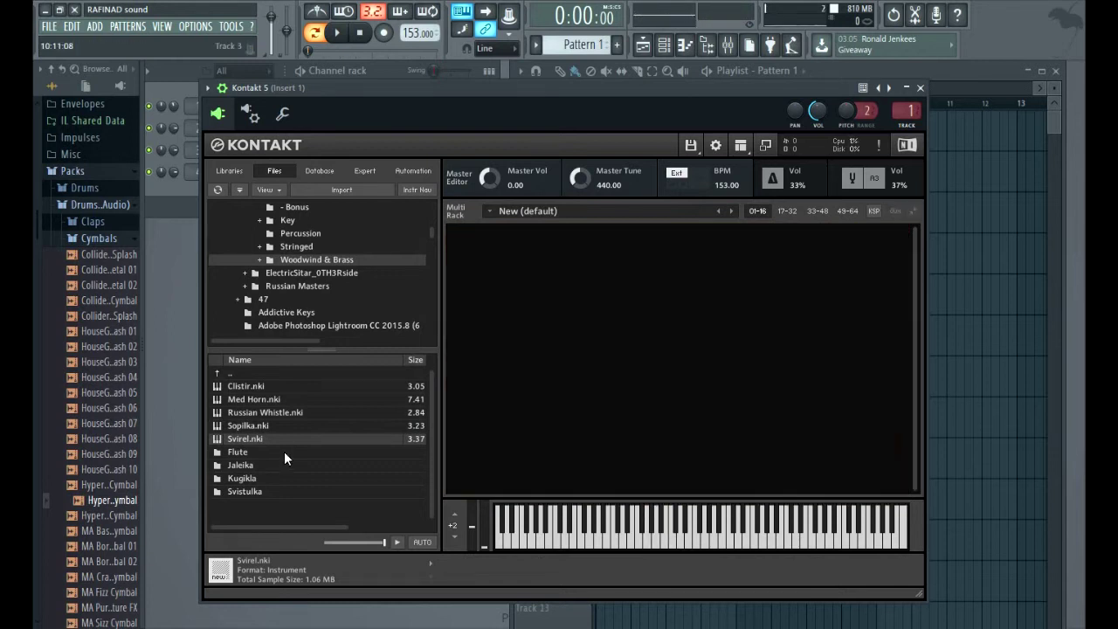
Step: Load Flute Cane.nki from the Flute folder and audition the flute patches with pattern playback, pausing it on Flute Shepferd's
double_click(263, 452)
double_click(249, 386)
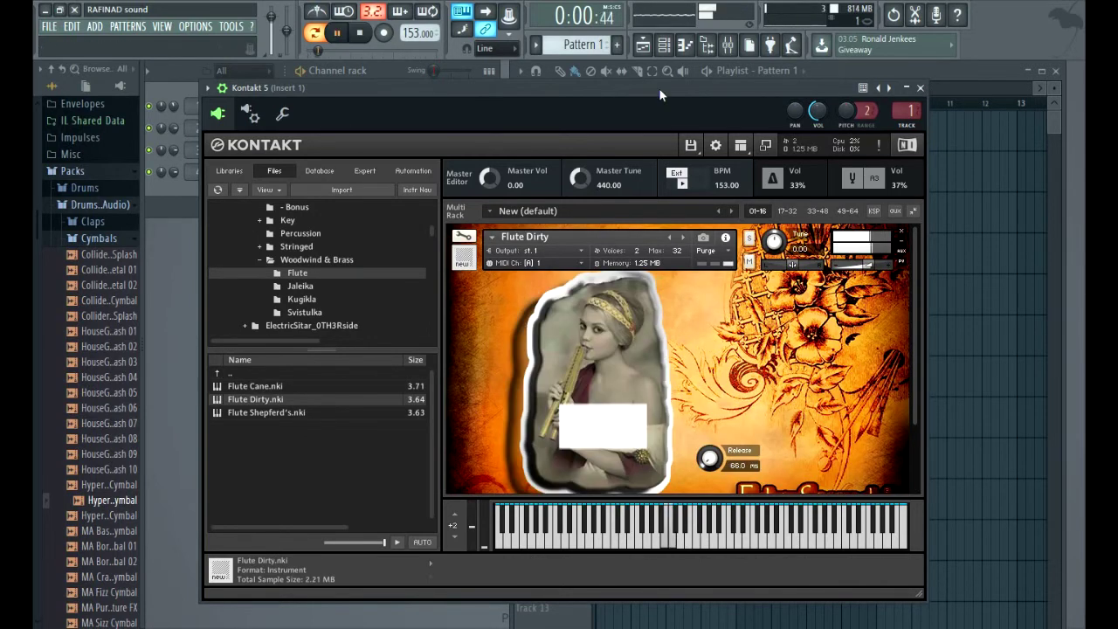
key("space")
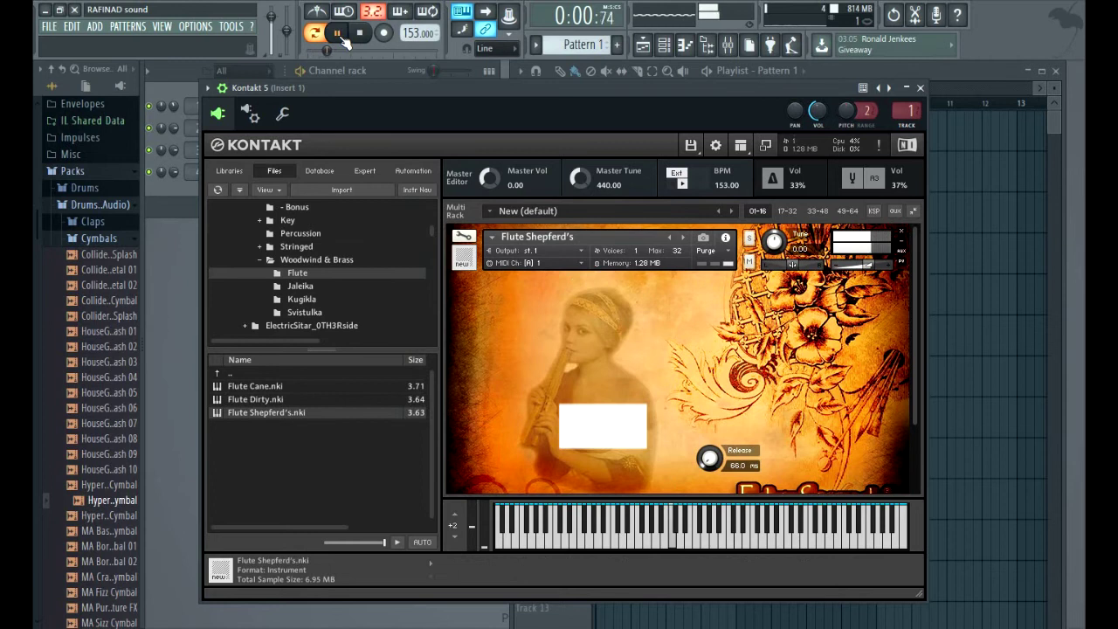
left_click(342, 38)
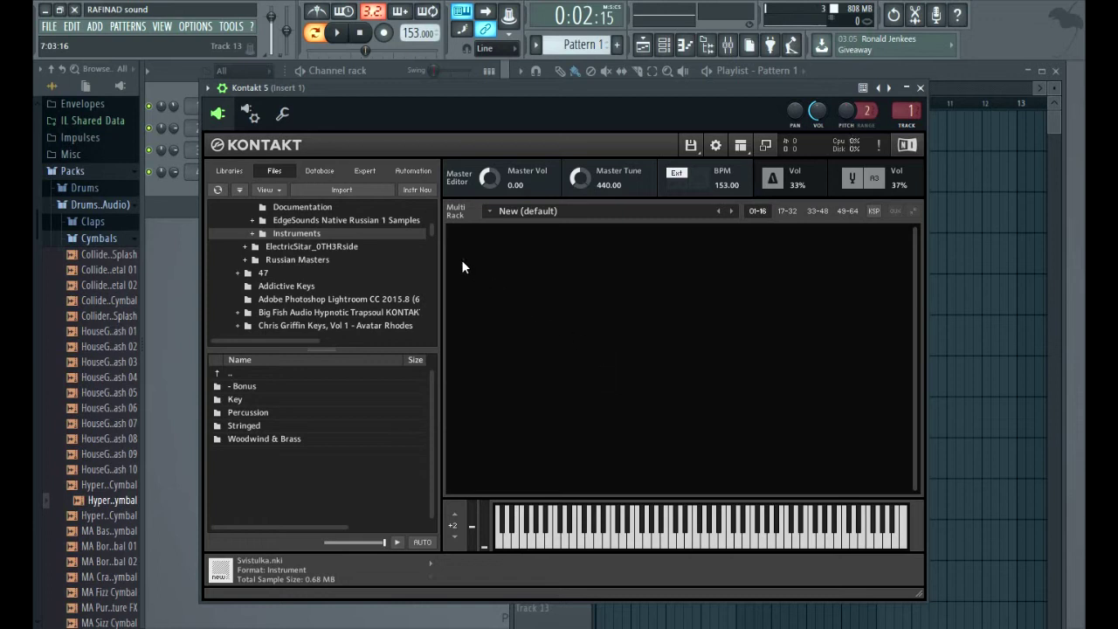
Step: Open the Instruments folder of the Russian Masters library, go over its four category folders, and open 1 STRINGED
left_click(273, 257)
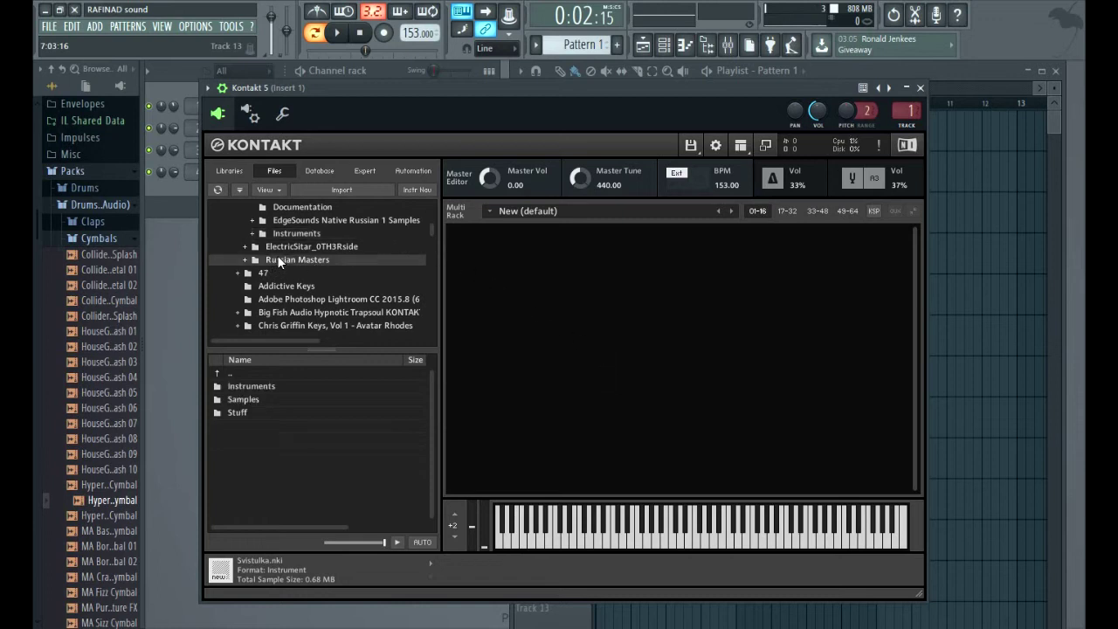
left_click(251, 386)
double_click(251, 387)
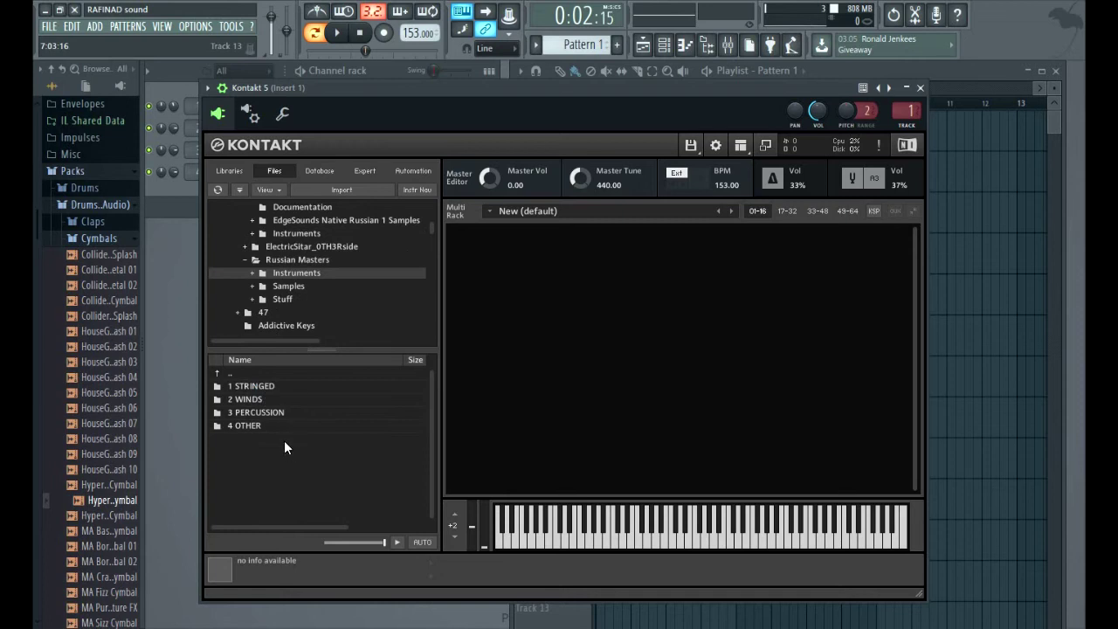
left_click(262, 388)
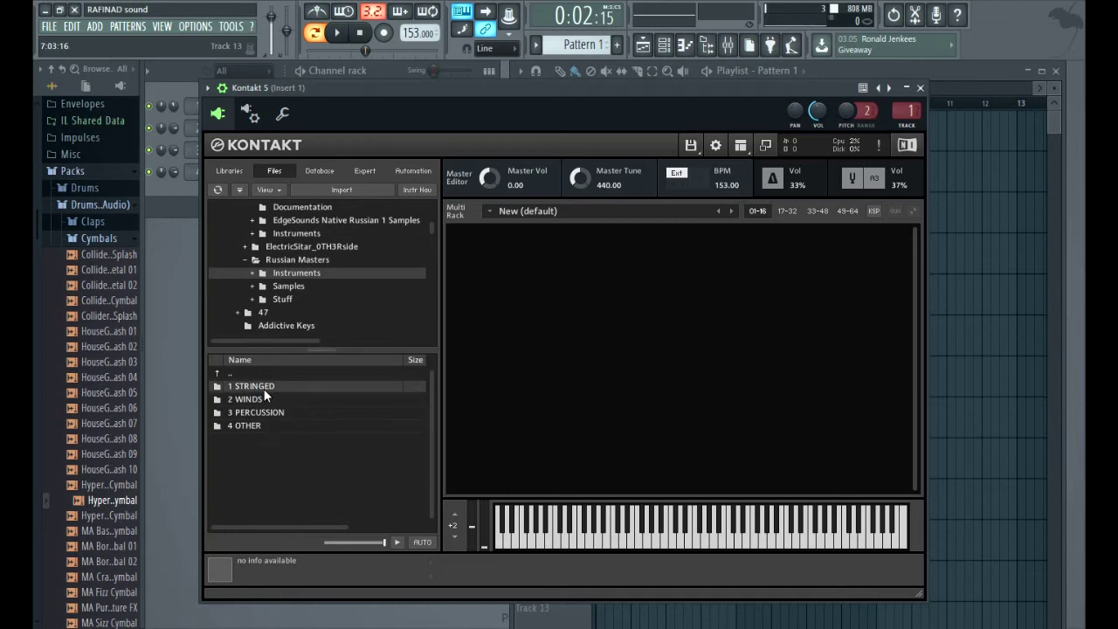
left_click(266, 400)
left_click(288, 414)
left_click(267, 426)
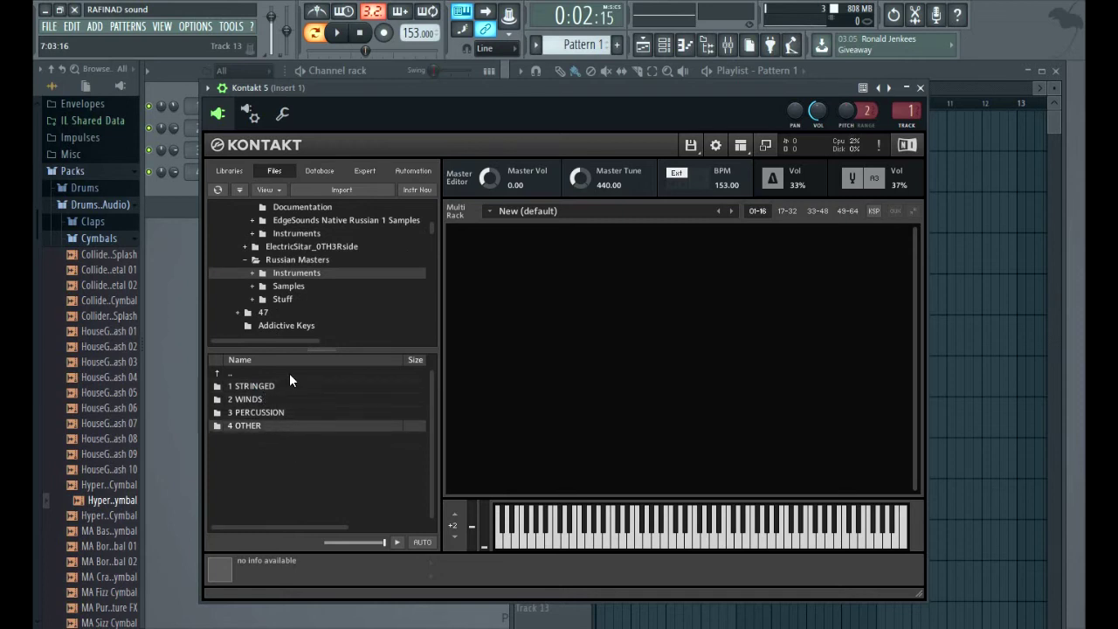
double_click(266, 386)
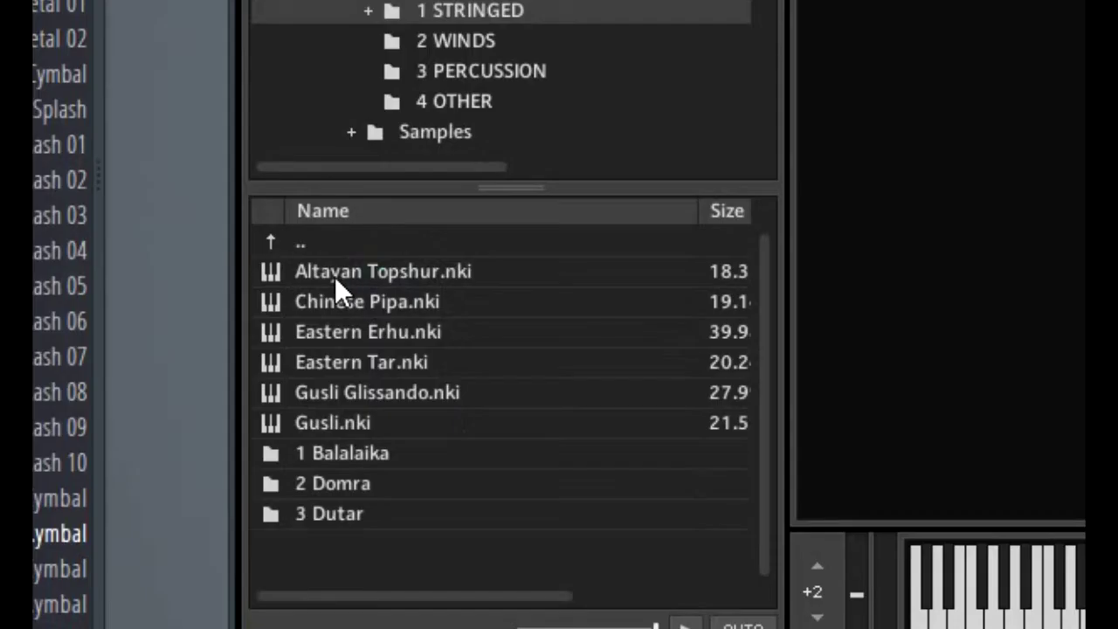
Step: Load Altayan Topshur.nki from the 1 STRINGED folder and play a short melody to audition it
left_click_drag(248, 389, 509, 349)
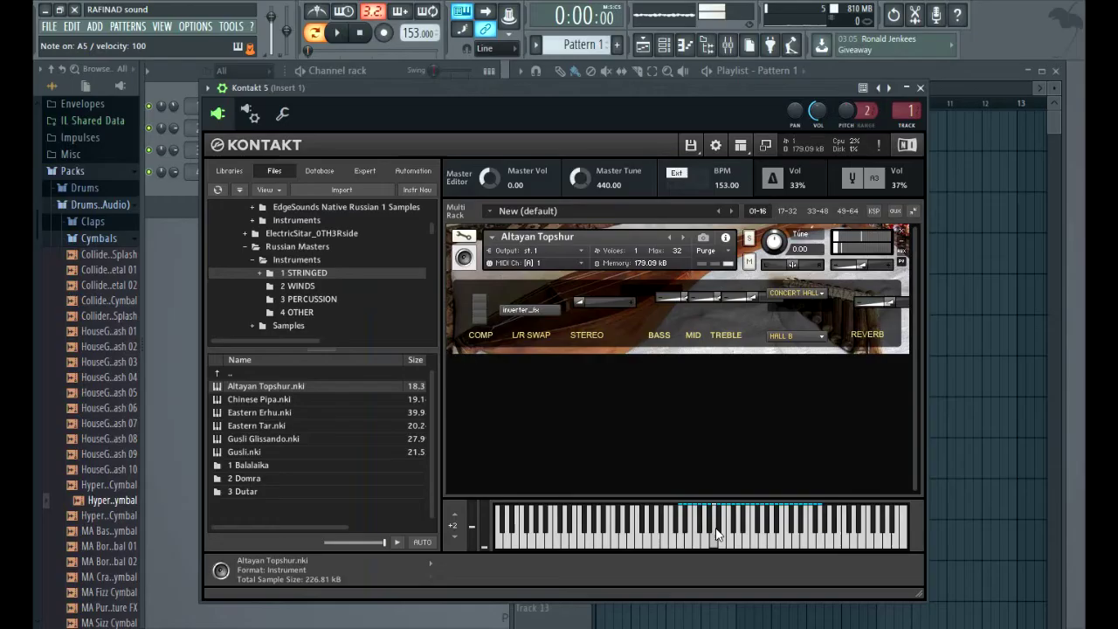
key("comma")
key("slash")
key("n")
key("comma")
key("x")
key("v")
key("n")
key("c")
key("b")
key("m")
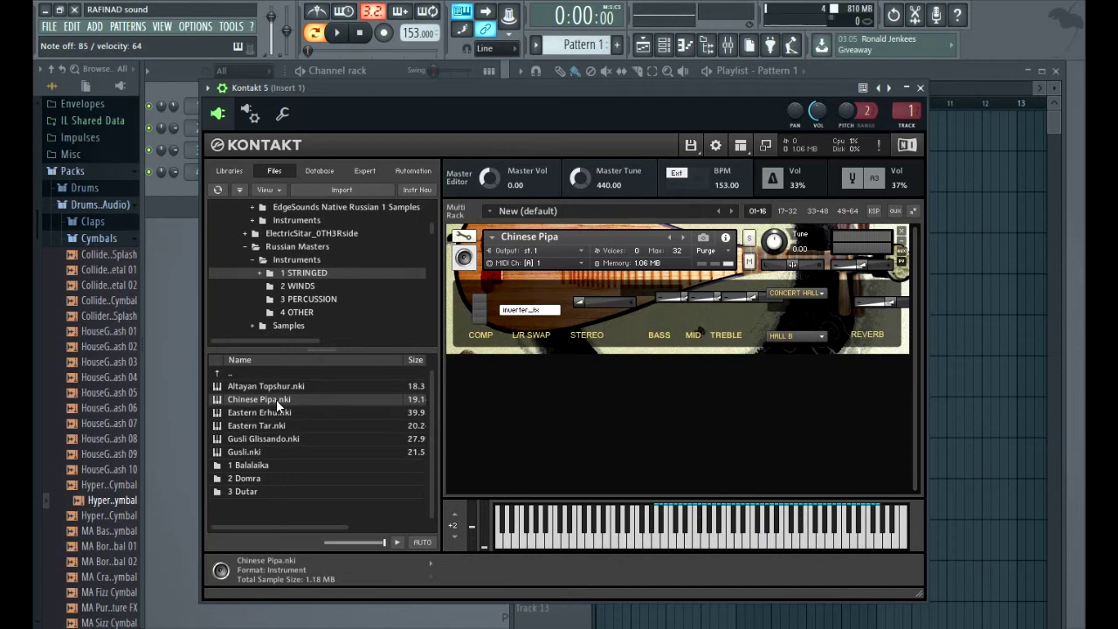
Step: Play a short melody on the Chinese Pipa patch to audition it
key("b")
key("m")
key("period")
key("v")
key("n")
key("comma")
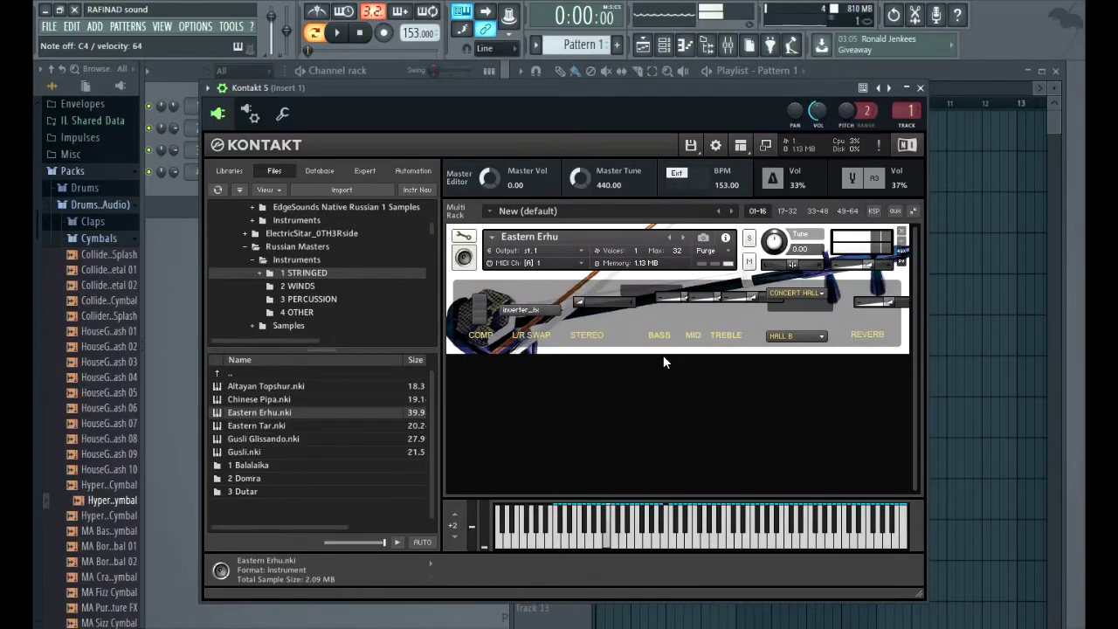
Step: Audition Eastern Erhu before and after raising its Stereo slider to about the middle, and remove it from the rack
key("m")
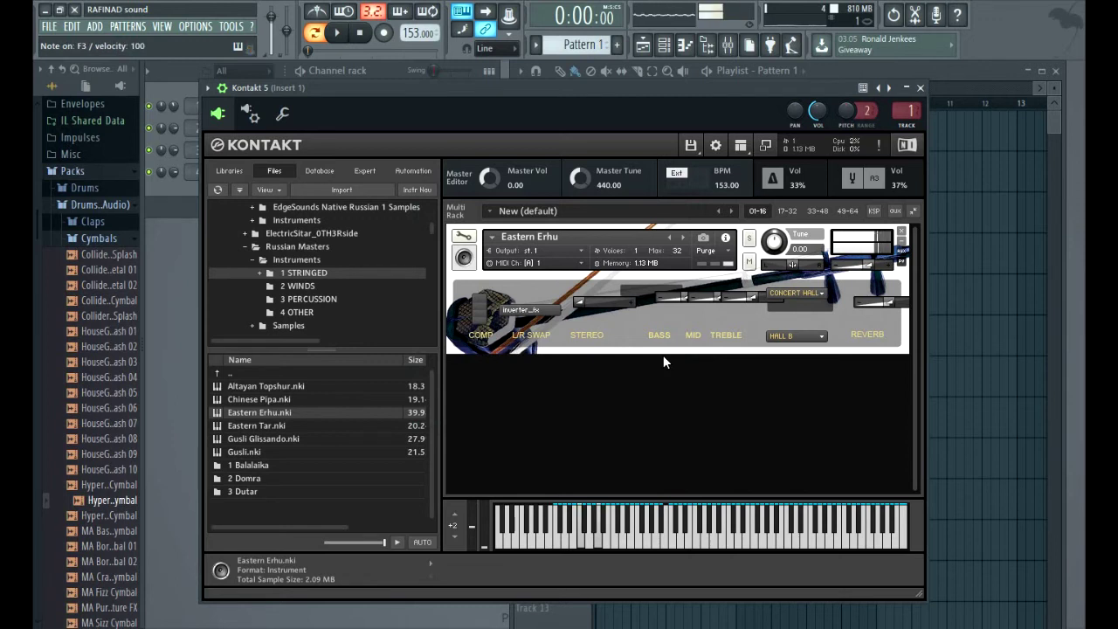
key("m")
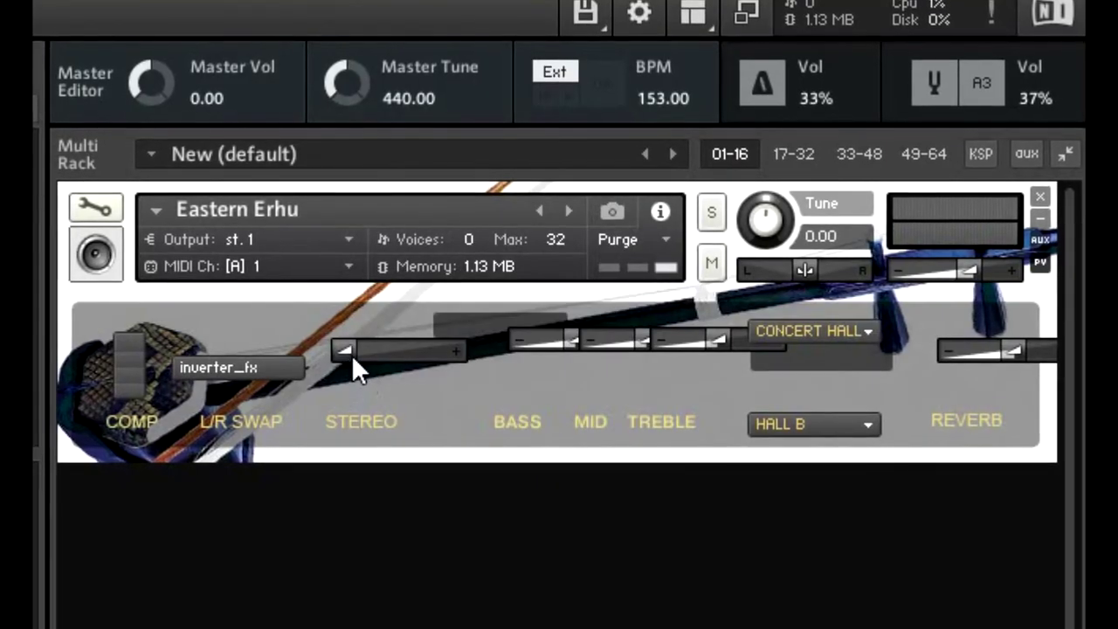
left_click_drag(348, 344, 379, 292)
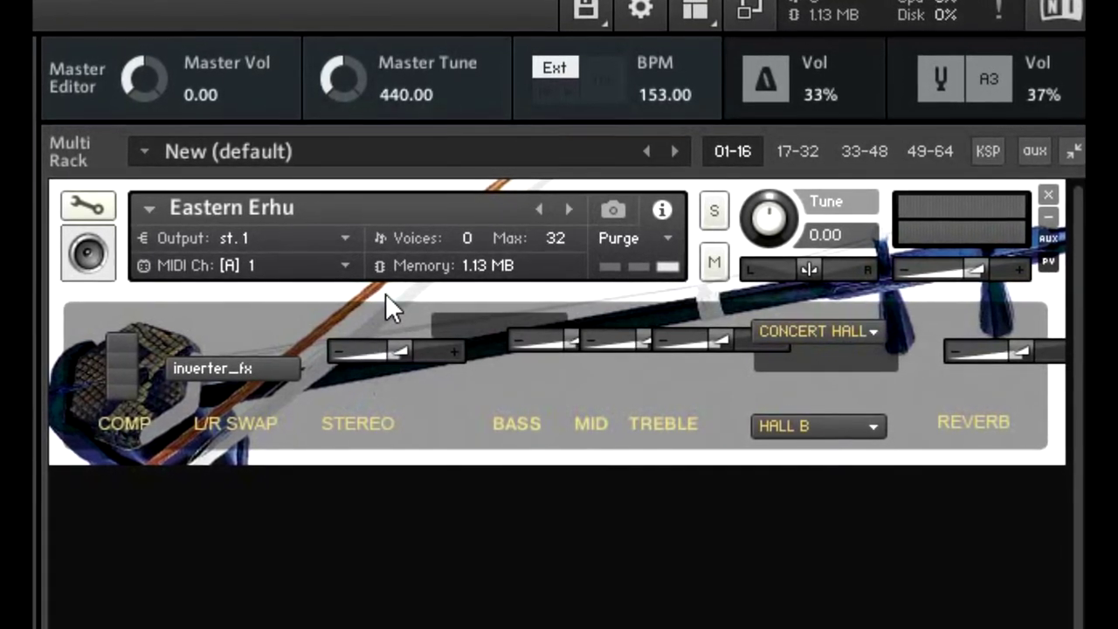
left_click(592, 543)
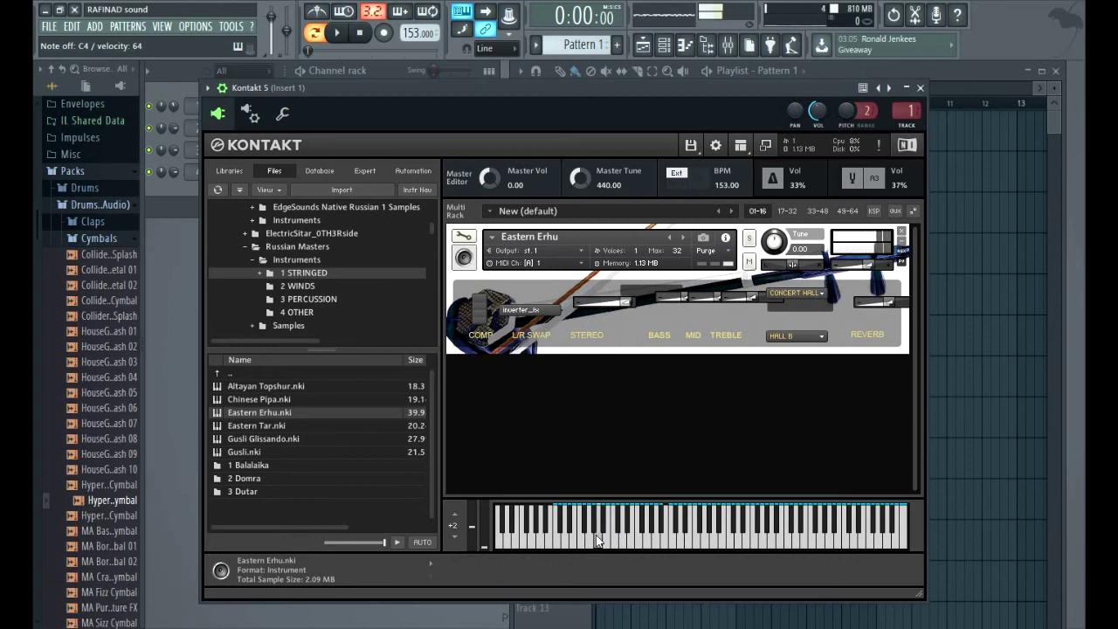
left_click(904, 235)
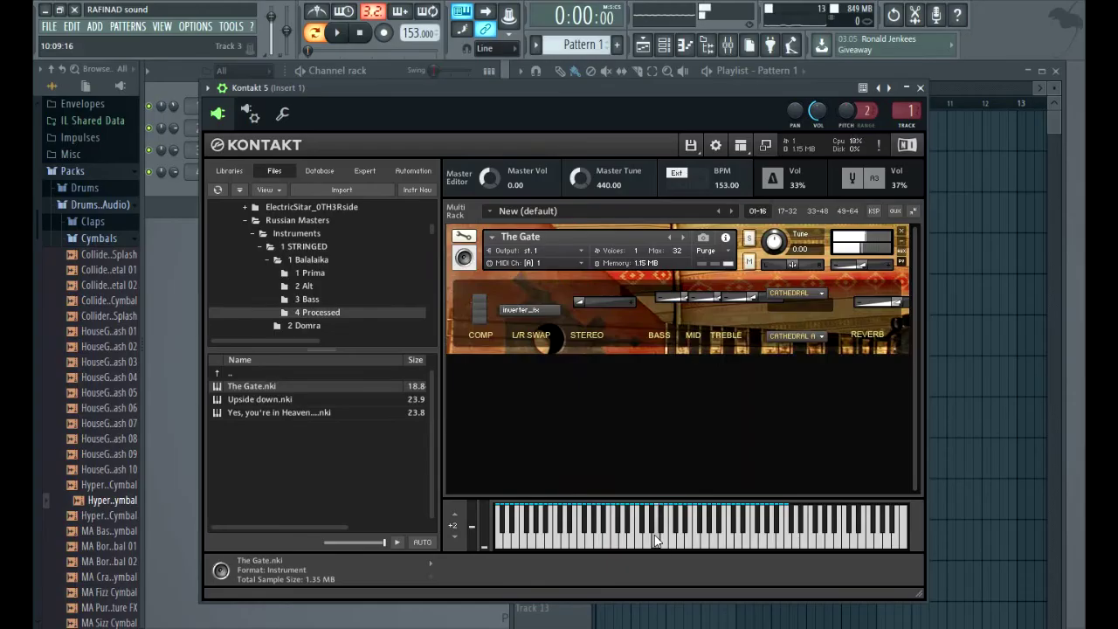
Step: Play several low and middle notes on The Gate patch from the 4 Processed balalaika folder to audition it
left_click(623, 548)
left_click(580, 539)
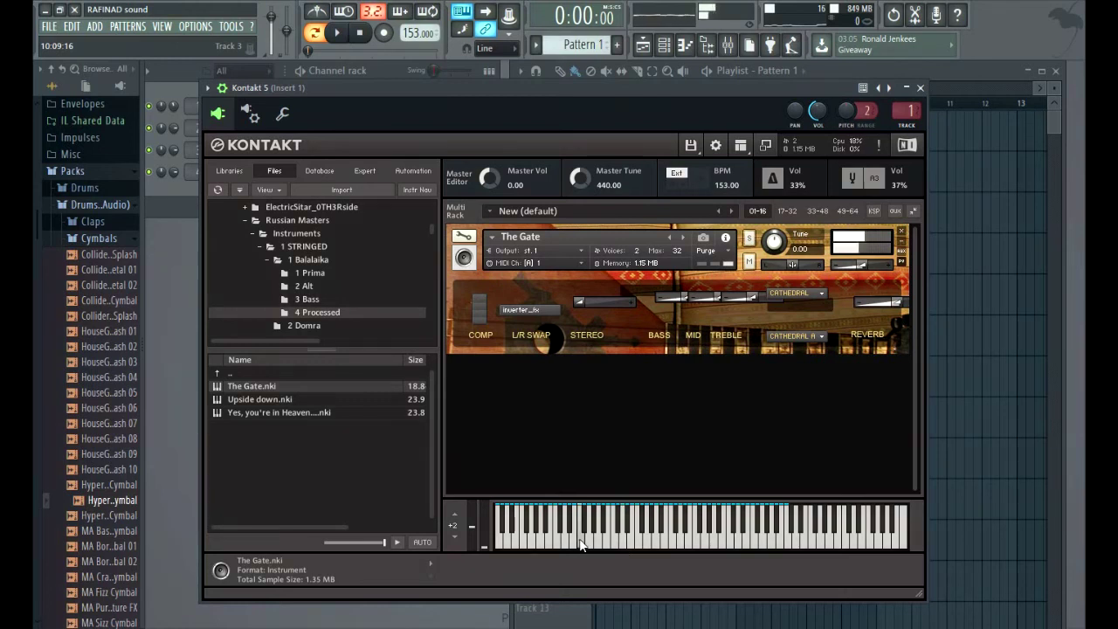
left_click(590, 544)
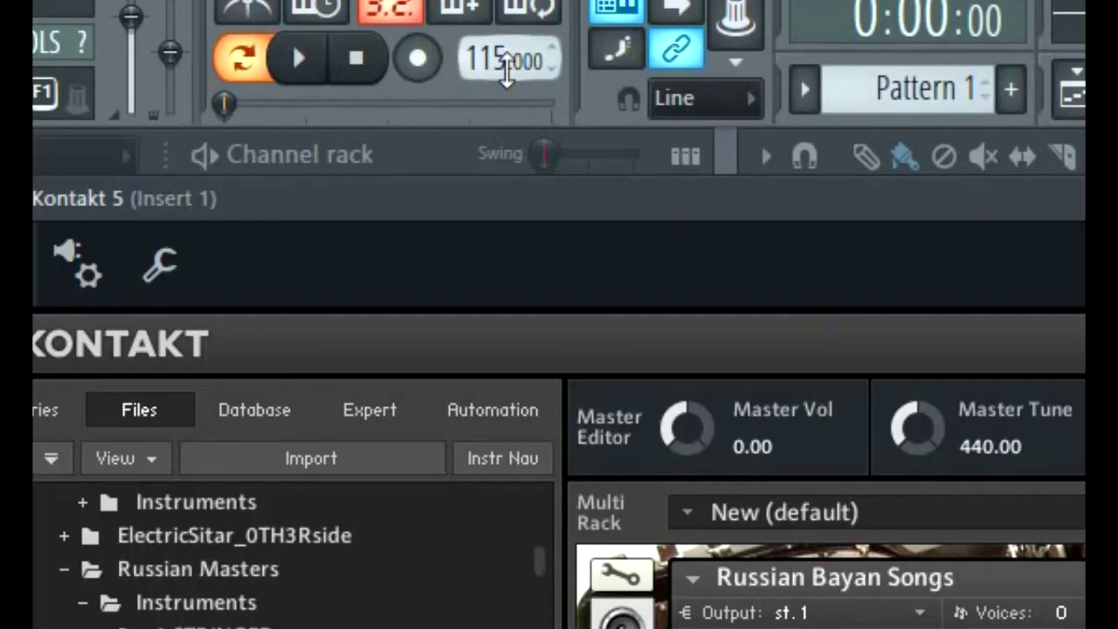
Step: Set the project tempo to 149 BPM and trigger a phrase of the Russian Bayan Songs patch
left_click_drag(422, 34, 422, 26)
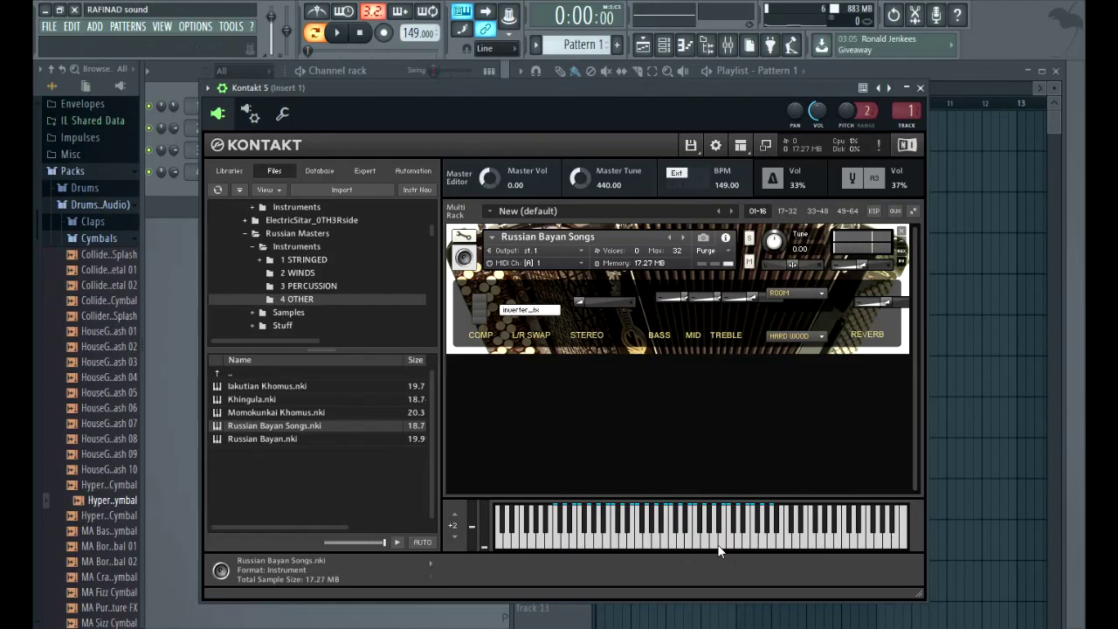
left_click(720, 542)
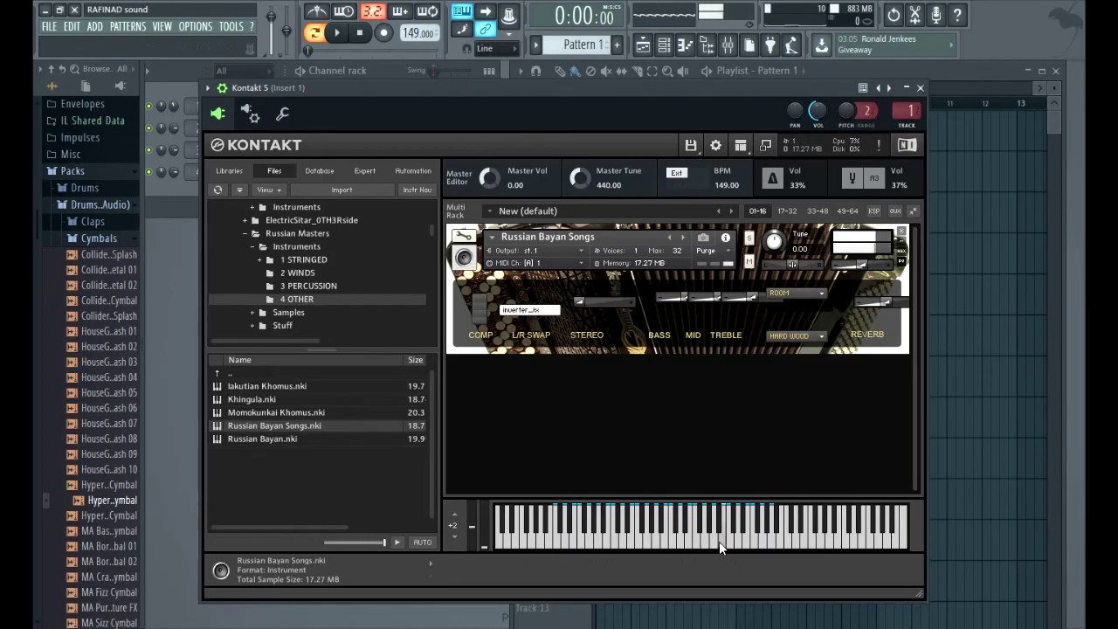